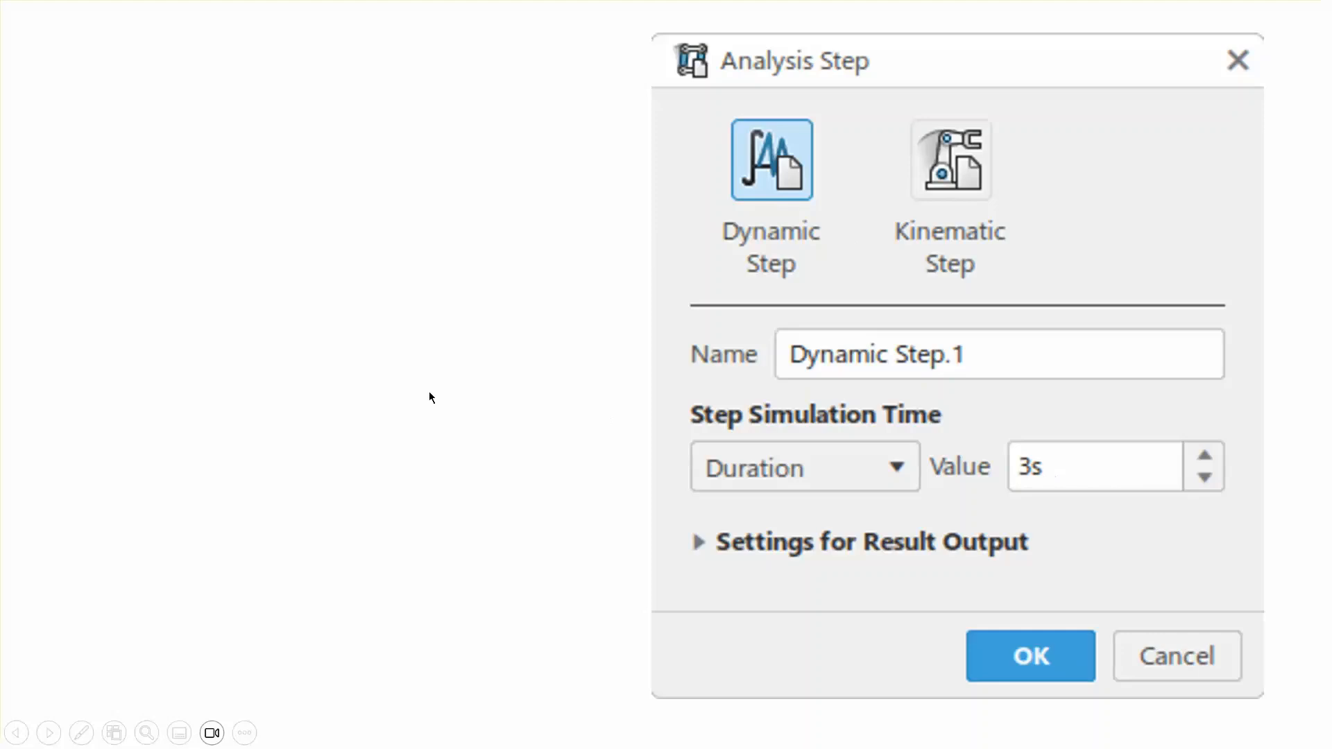
{"action": "left_click", "coordinate": [469, 401]}
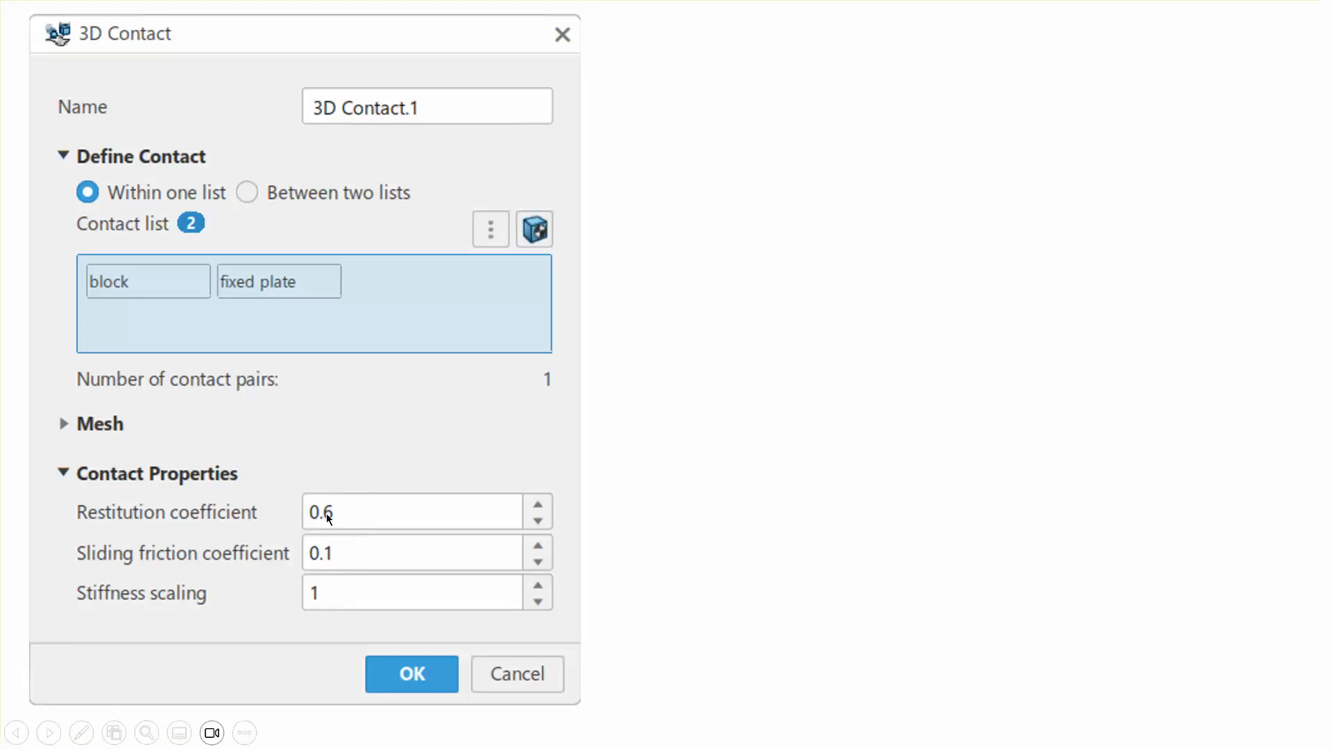
{"action": "left_click", "coordinate": [660, 532]}
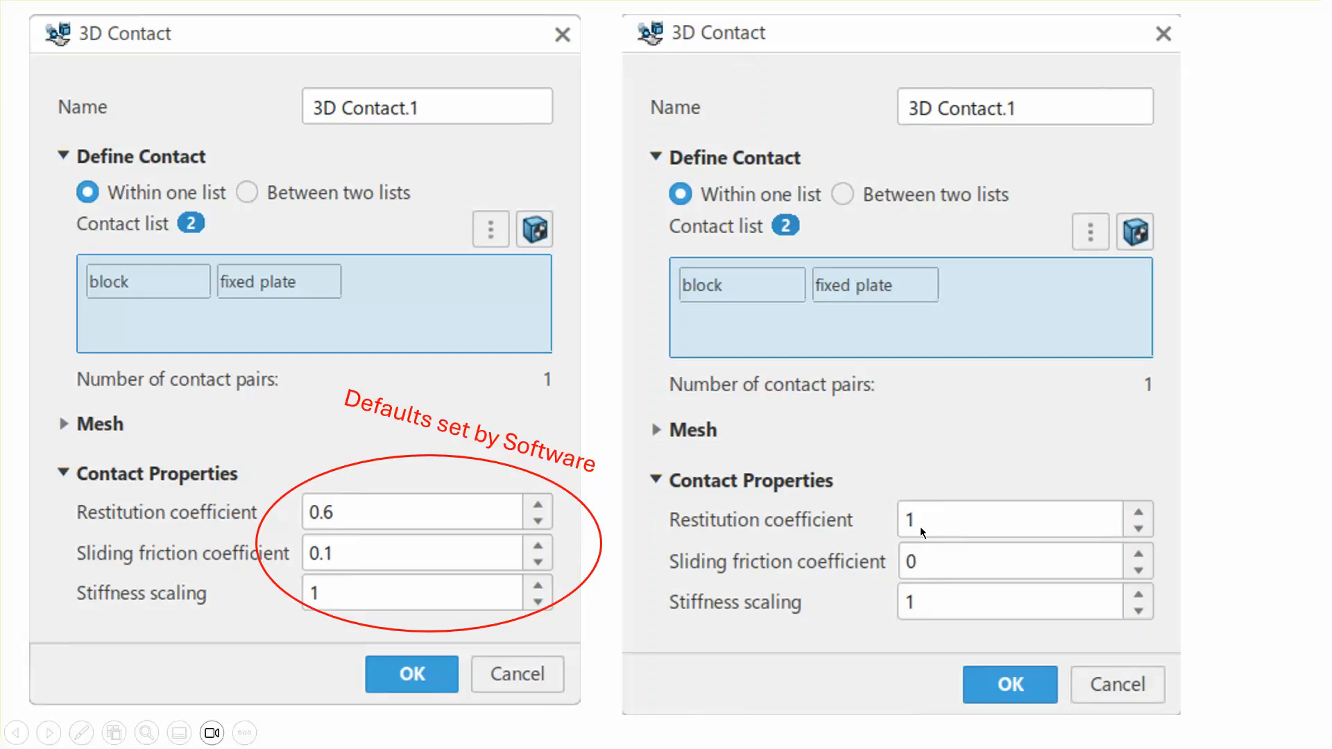
{"action": "left_click", "coordinate": [940, 461]}
{"action": "left_click", "coordinate": [941, 465]}
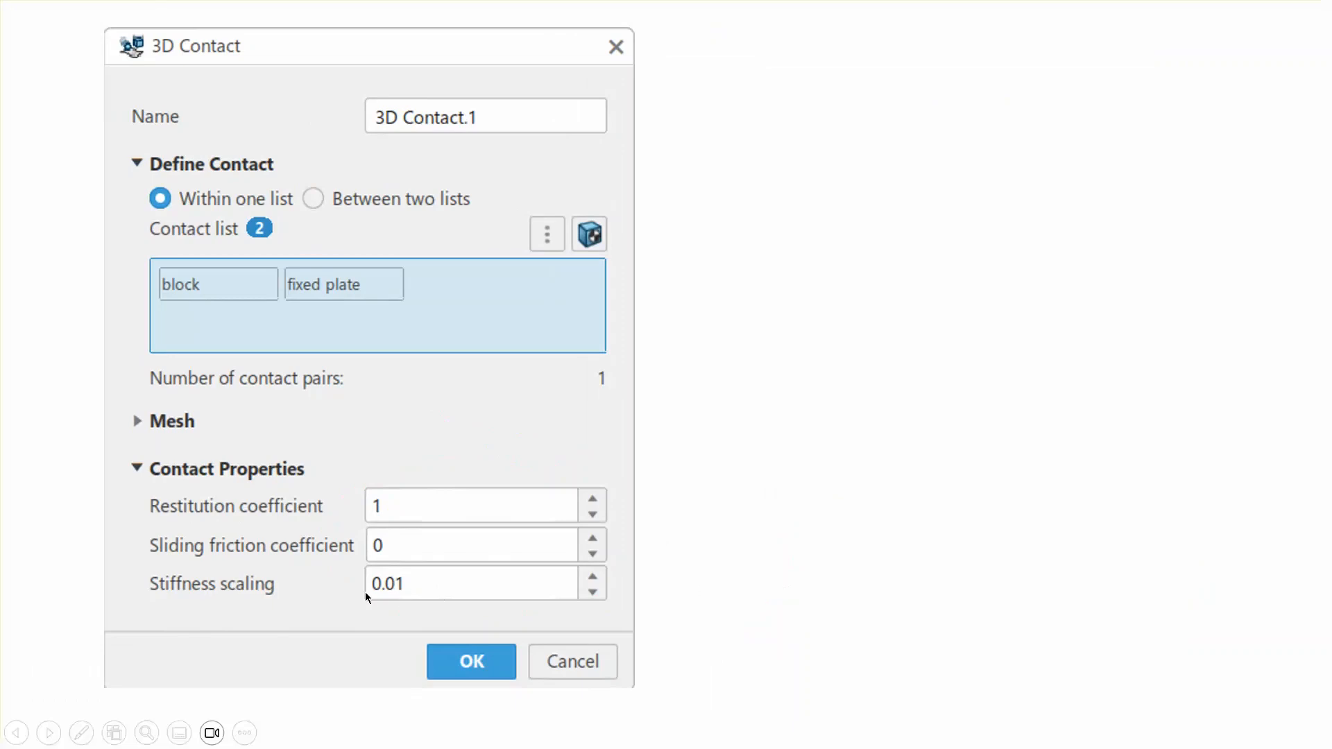
{"action": "left_click", "coordinate": [276, 620]}
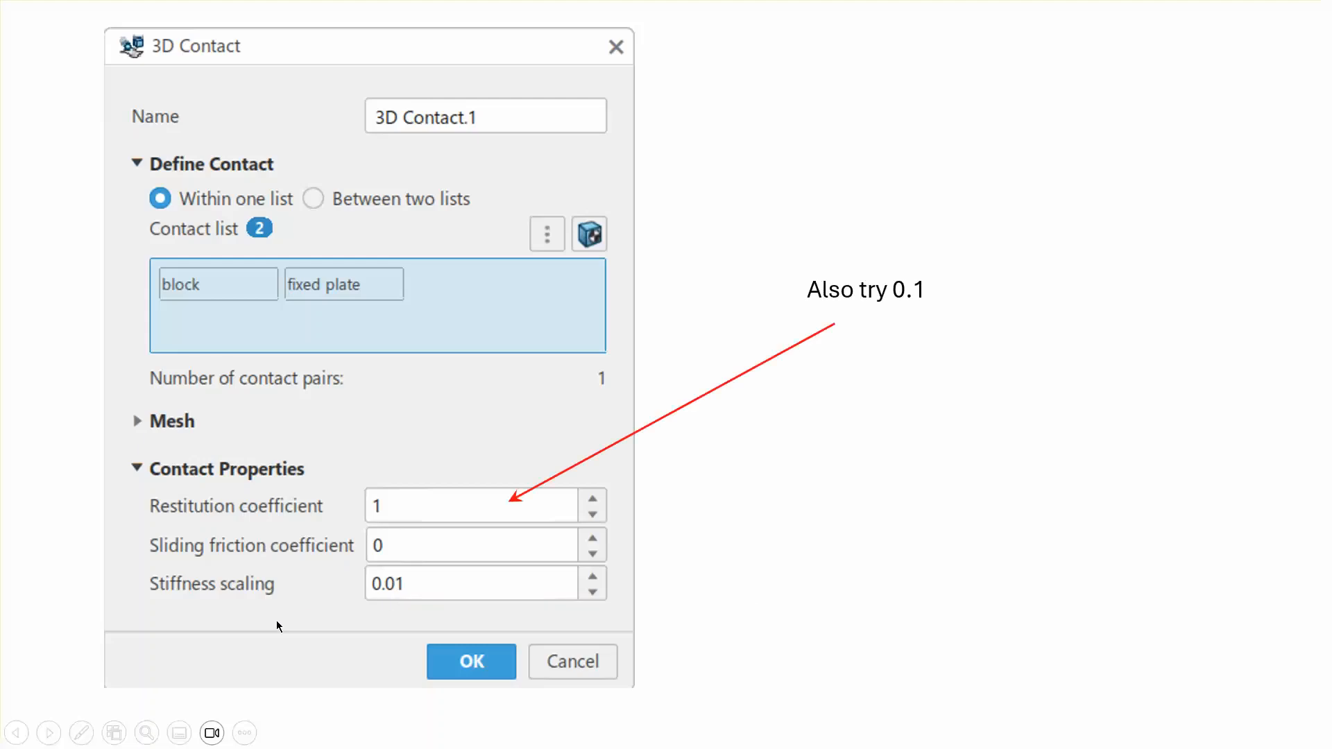
{"action": "left_click", "coordinate": [744, 600]}
{"action": "left_click", "coordinate": [743, 602]}
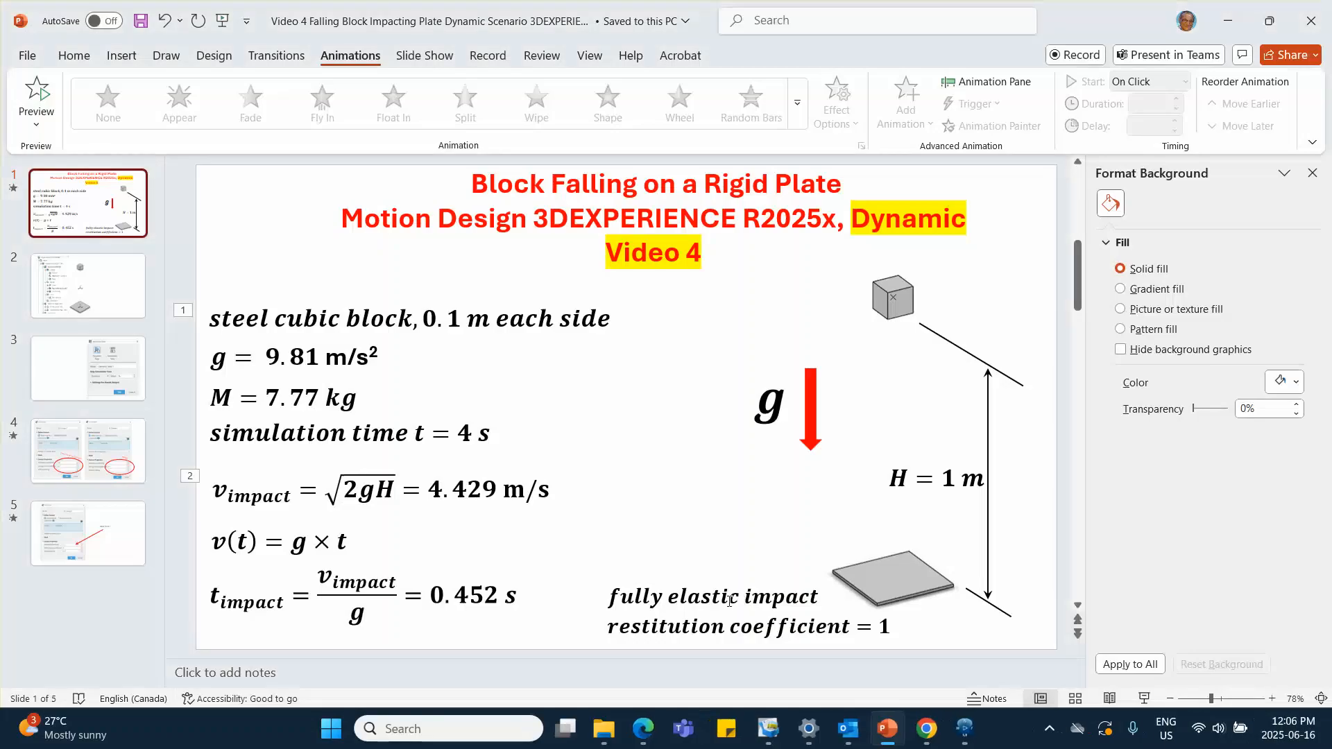
Switch to 3DEXPERIENCE and create a new physical product in Assembly Design.
{"action": "left_click", "coordinate": [968, 731]}
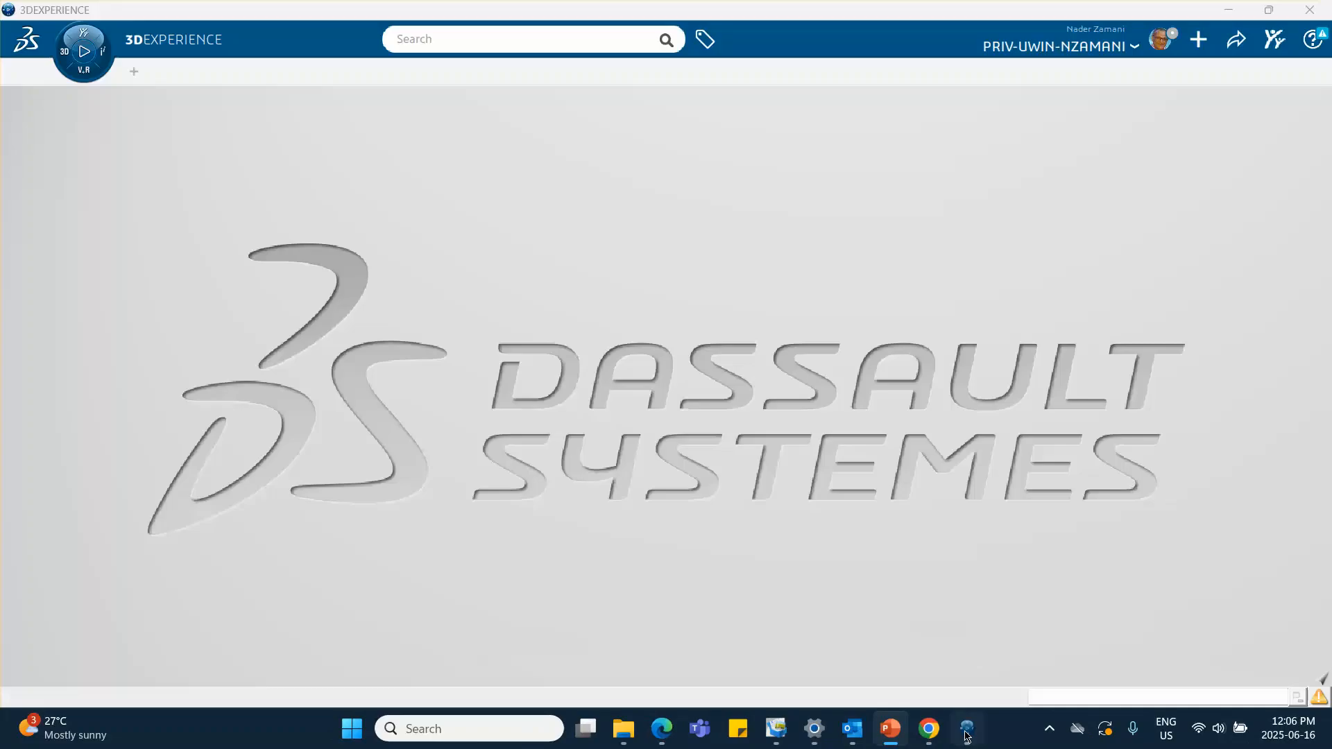
{"action": "left_click", "coordinate": [75, 64]}
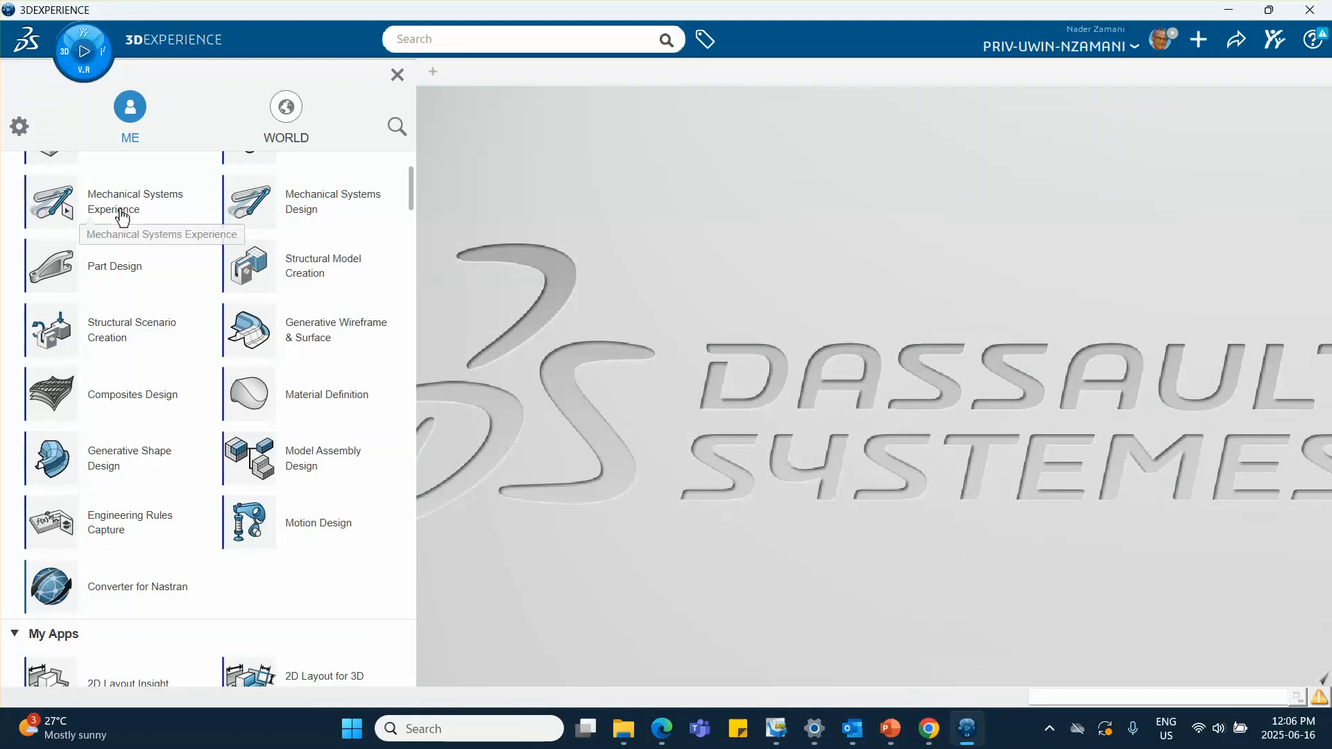
{"action": "scroll", "coordinate": [125, 236], "scroll_direction": "up", "scroll_amount": 2}
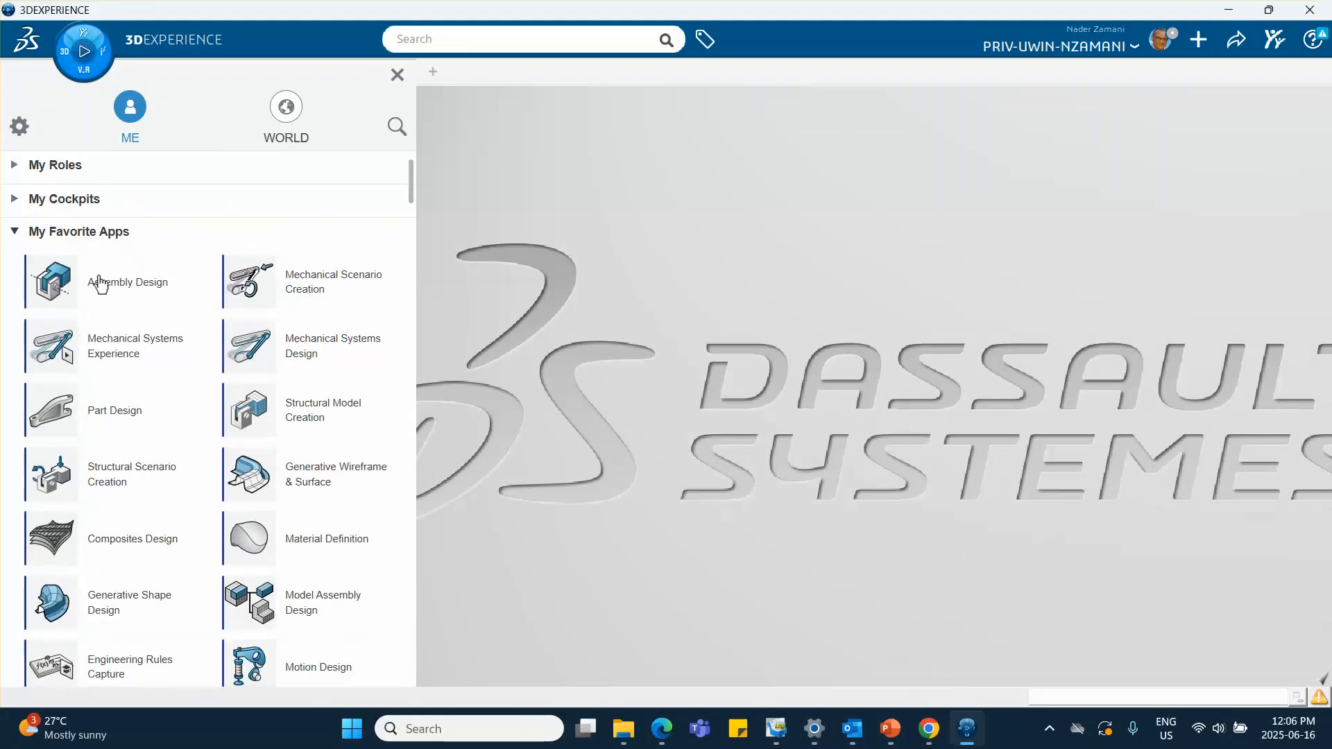
{"action": "left_click", "coordinate": [101, 285]}
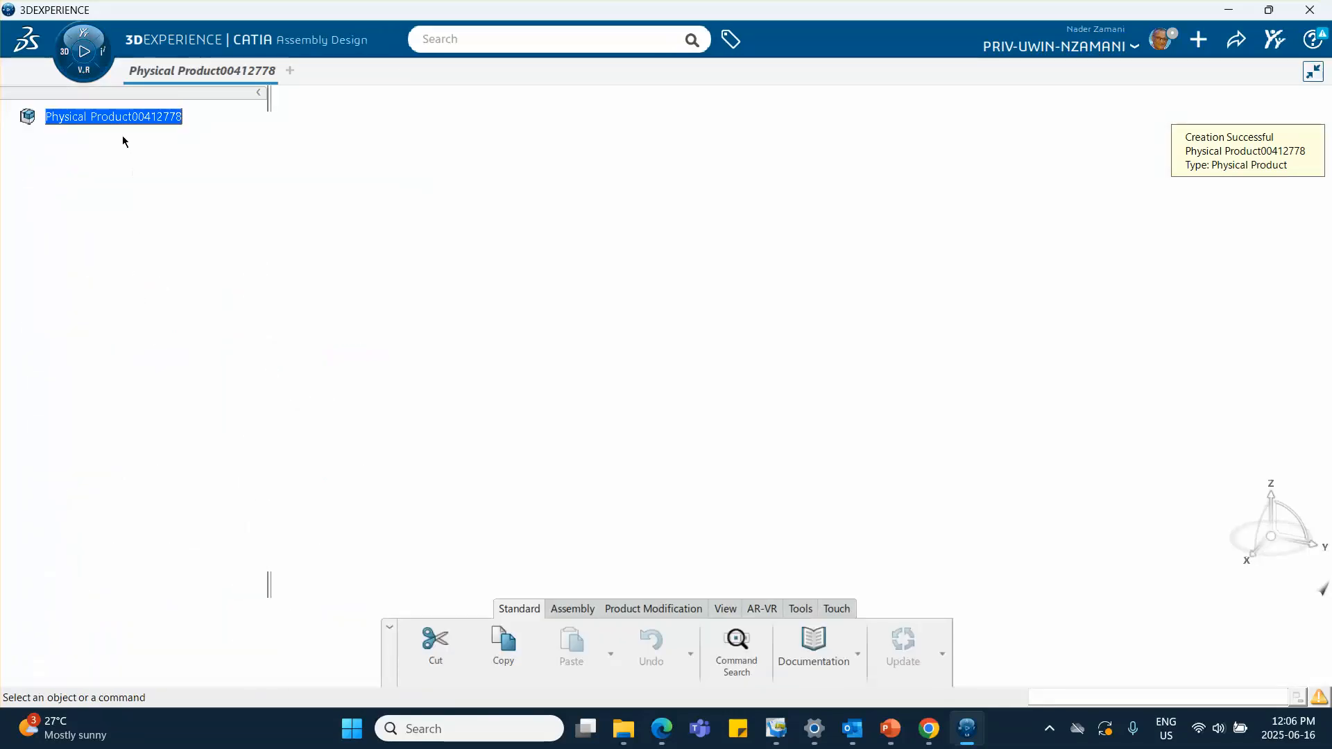
Insert a new 3D Part under the root physical product.
{"action": "right_click", "coordinate": [126, 116]}
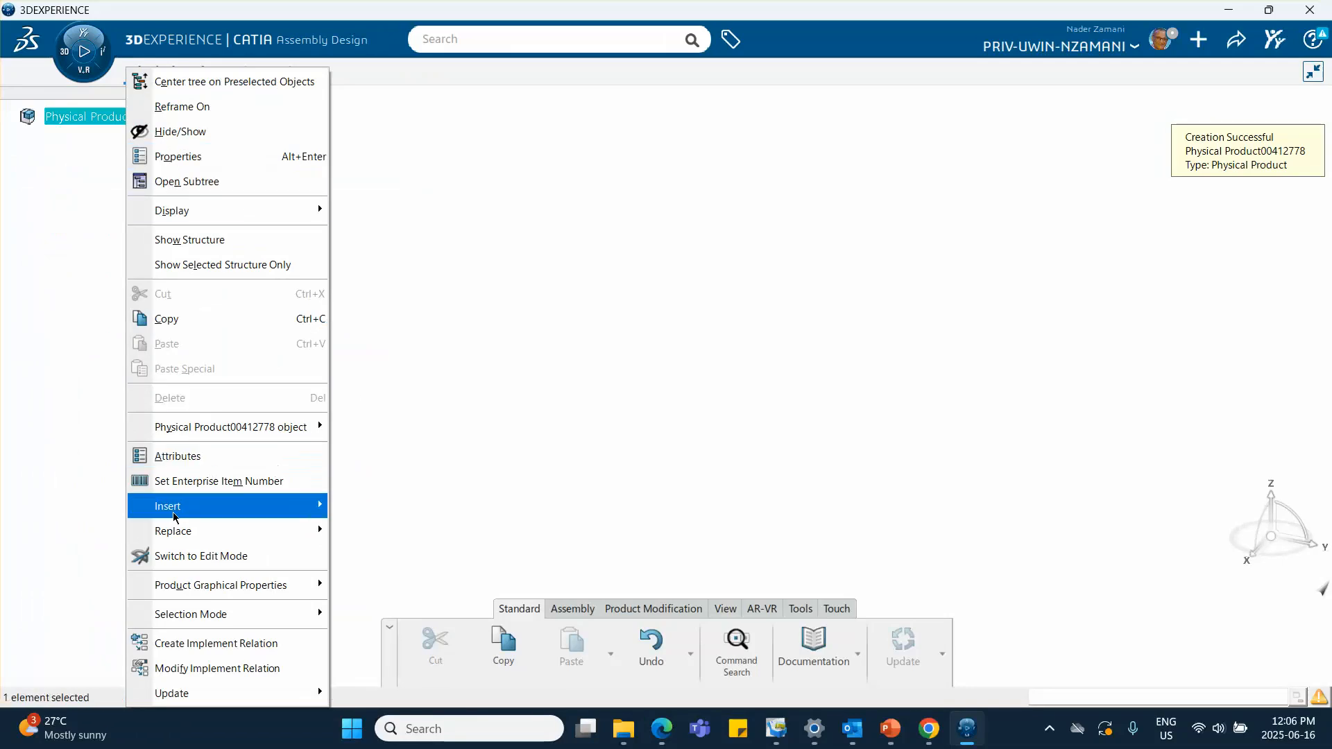
{"action": "mouse_move", "coordinate": [174, 517]}
{"action": "left_click", "coordinate": [447, 179]}
Set both the title and the instance title of the inserted part to "fixed plate".
{"action": "right_click", "coordinate": [118, 142]}
{"action": "left_click", "coordinate": [333, 105]}
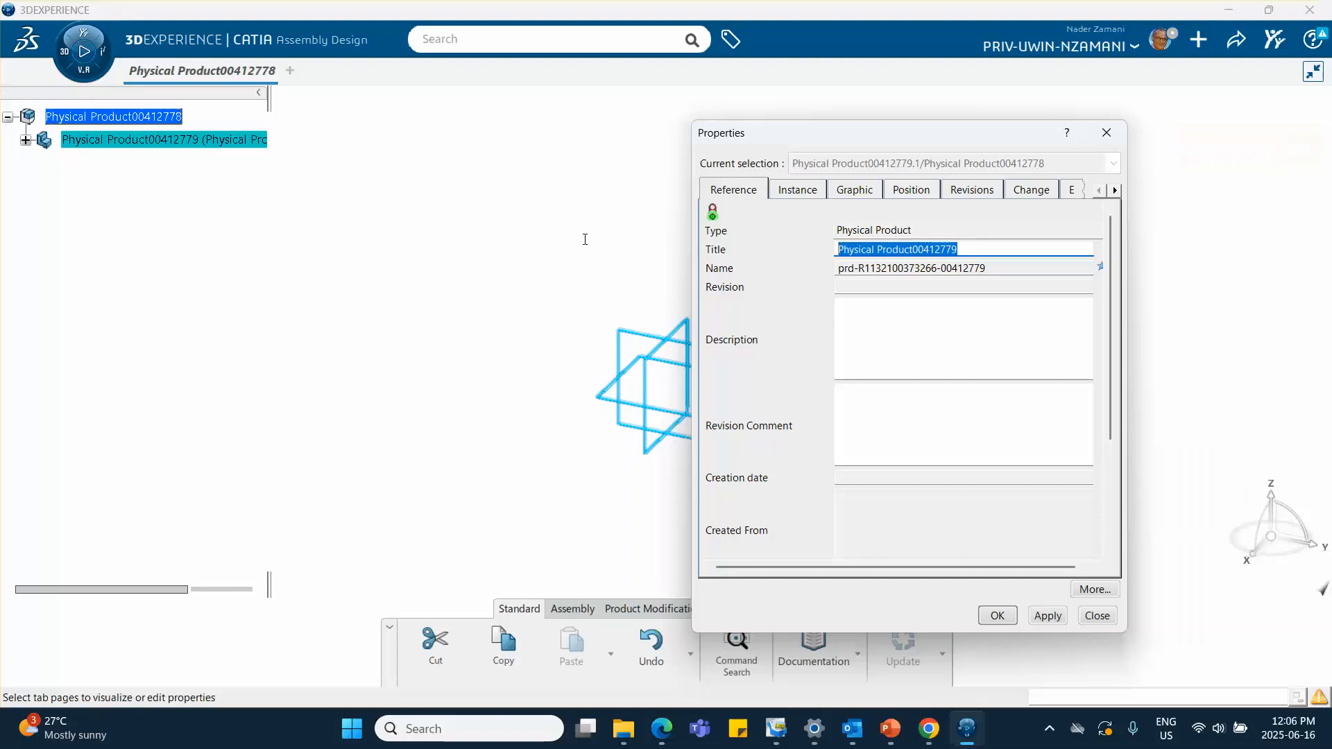
{"action": "type", "text": "fixed plate"}
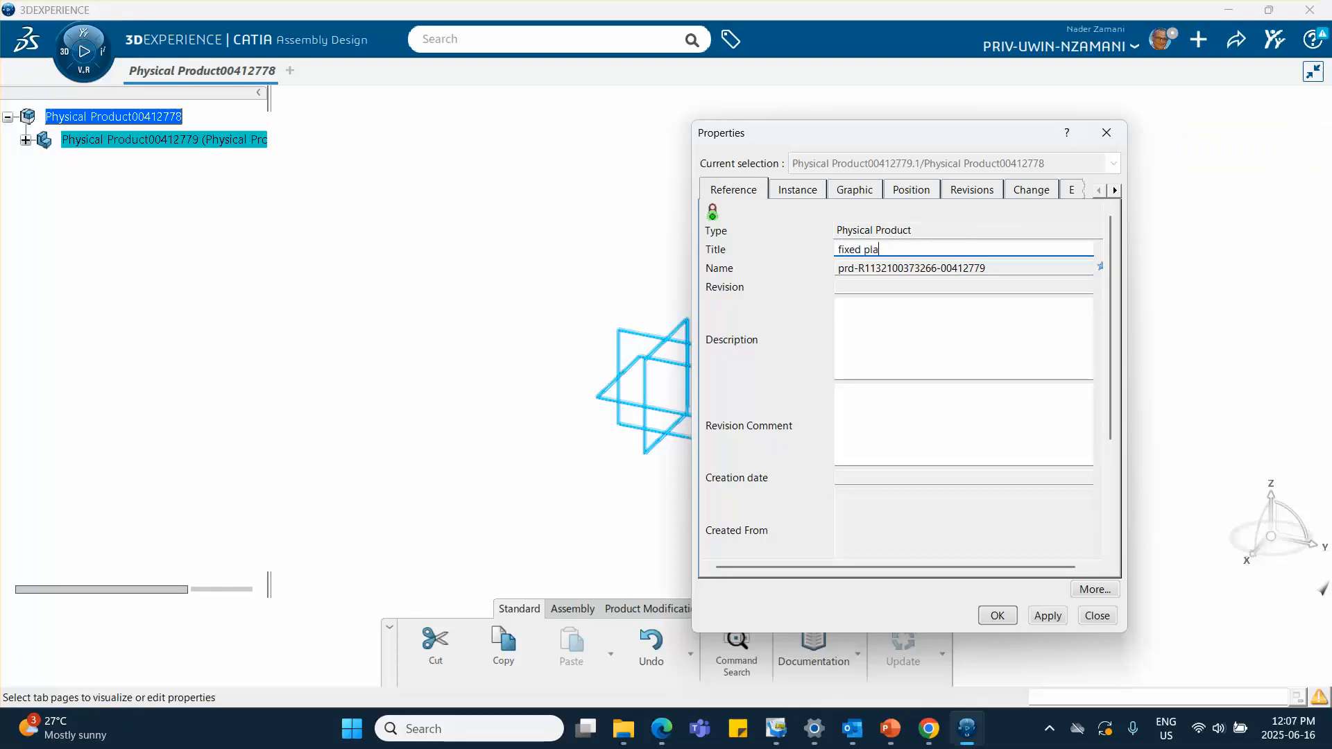
{"action": "left_click", "coordinate": [797, 192]}
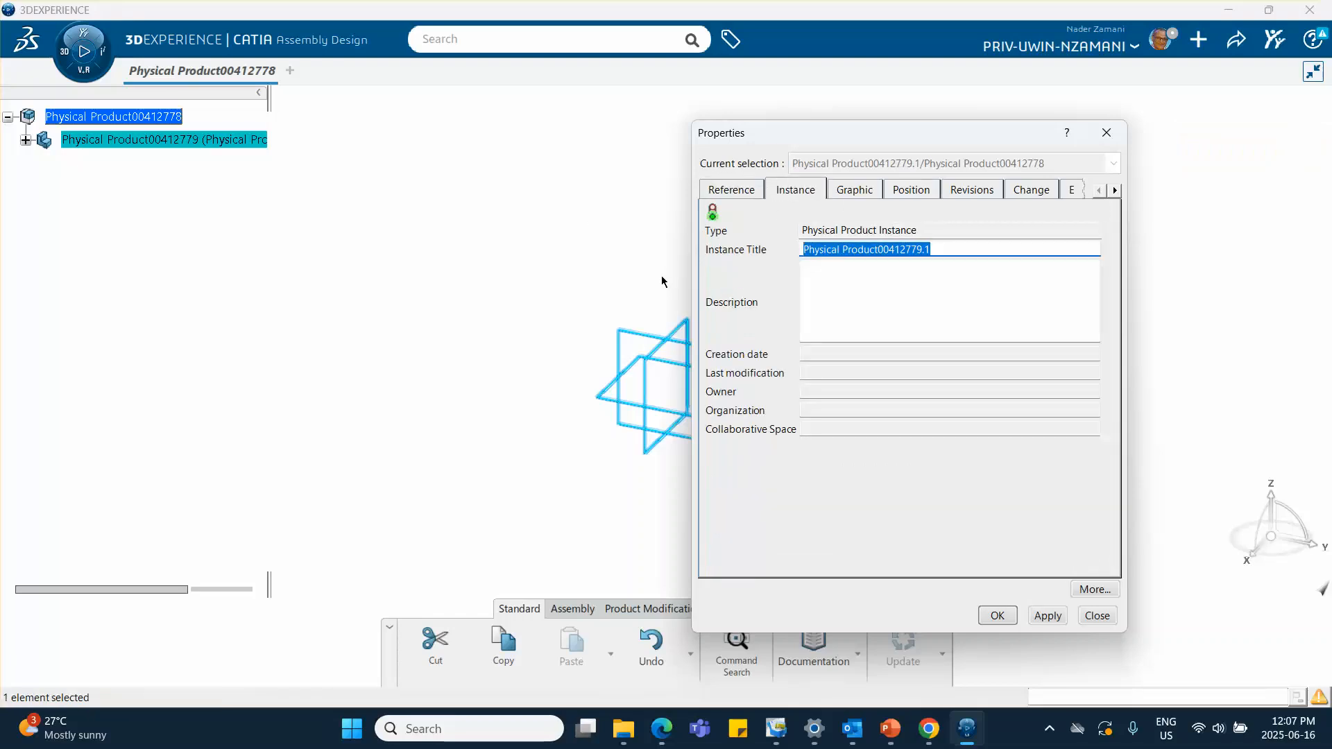
{"action": "type", "text": "fixed plate"}
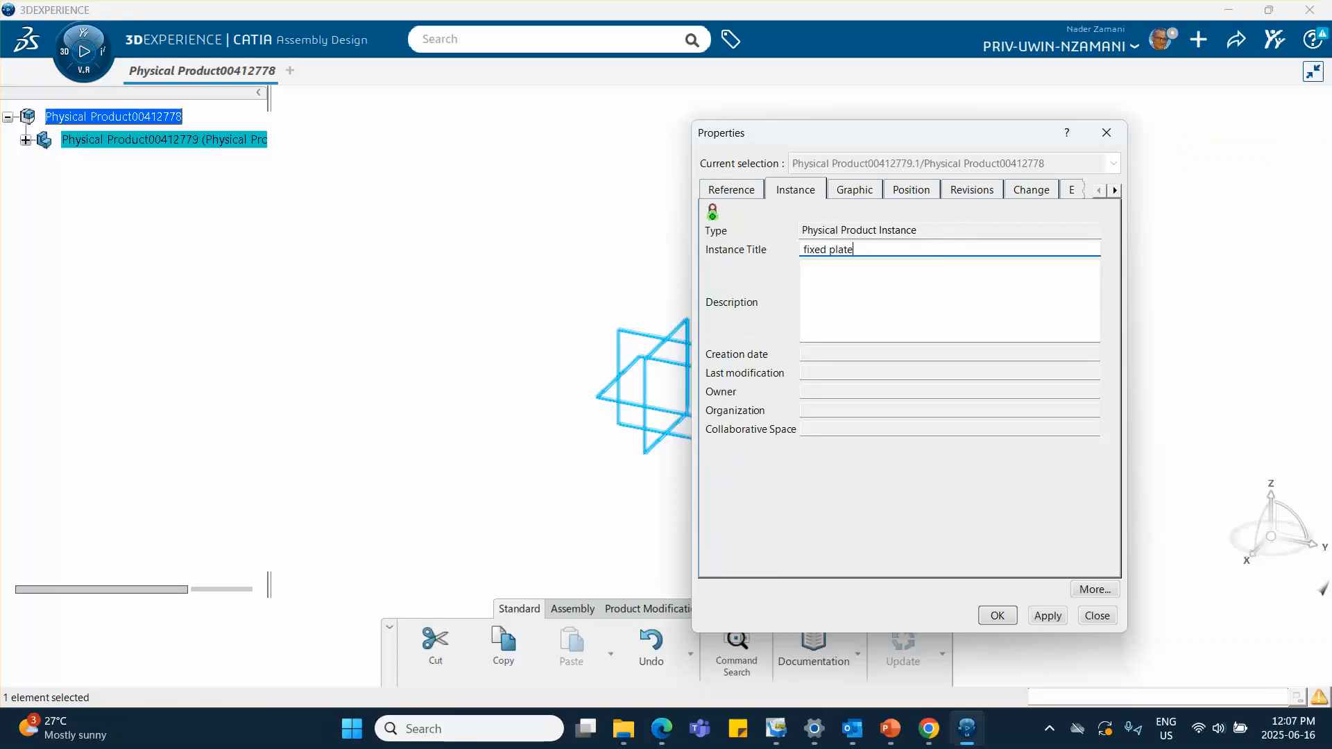
{"action": "left_click", "coordinate": [1002, 616]}
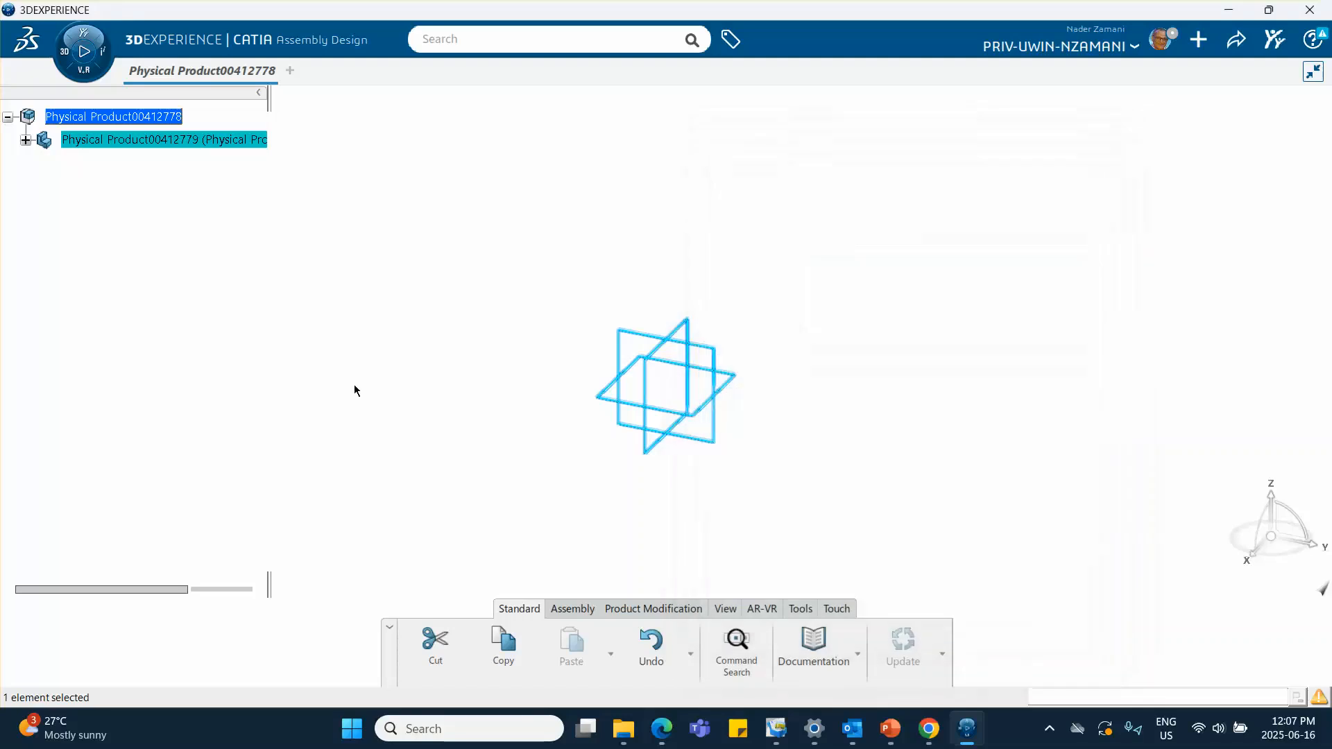
Open the fixed plate's 3D shape in Part Design and start a sketch on its xy plane.
{"action": "left_click", "coordinate": [25, 141]}
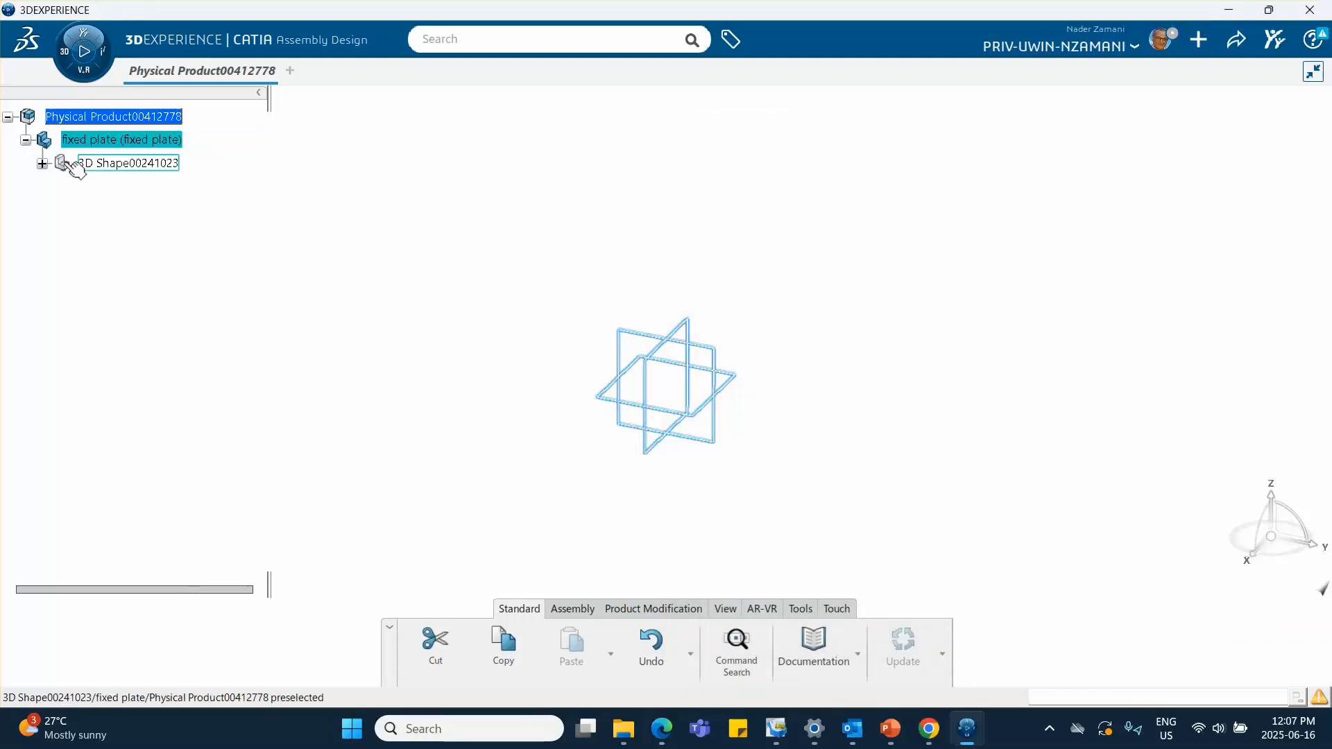
{"action": "left_click", "coordinate": [119, 166]}
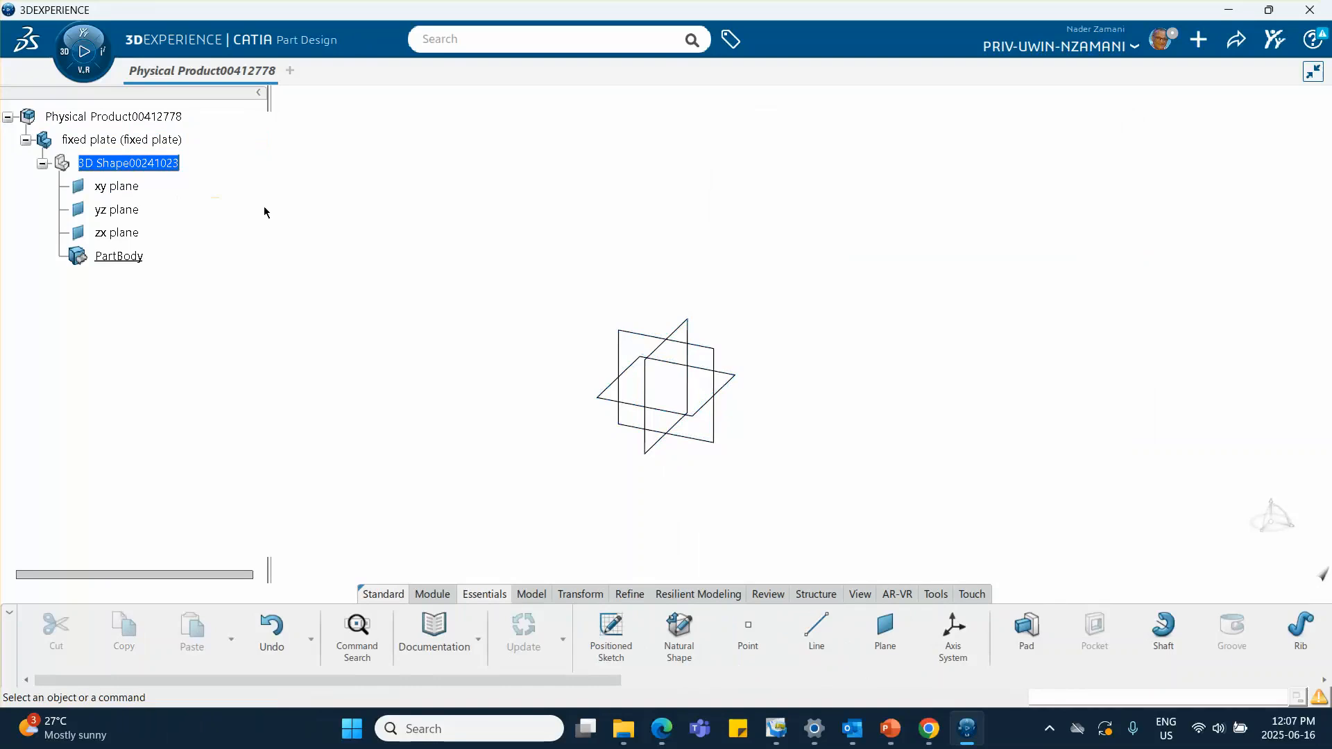
{"action": "left_click", "coordinate": [741, 389]}
{"action": "left_click", "coordinate": [851, 319]}
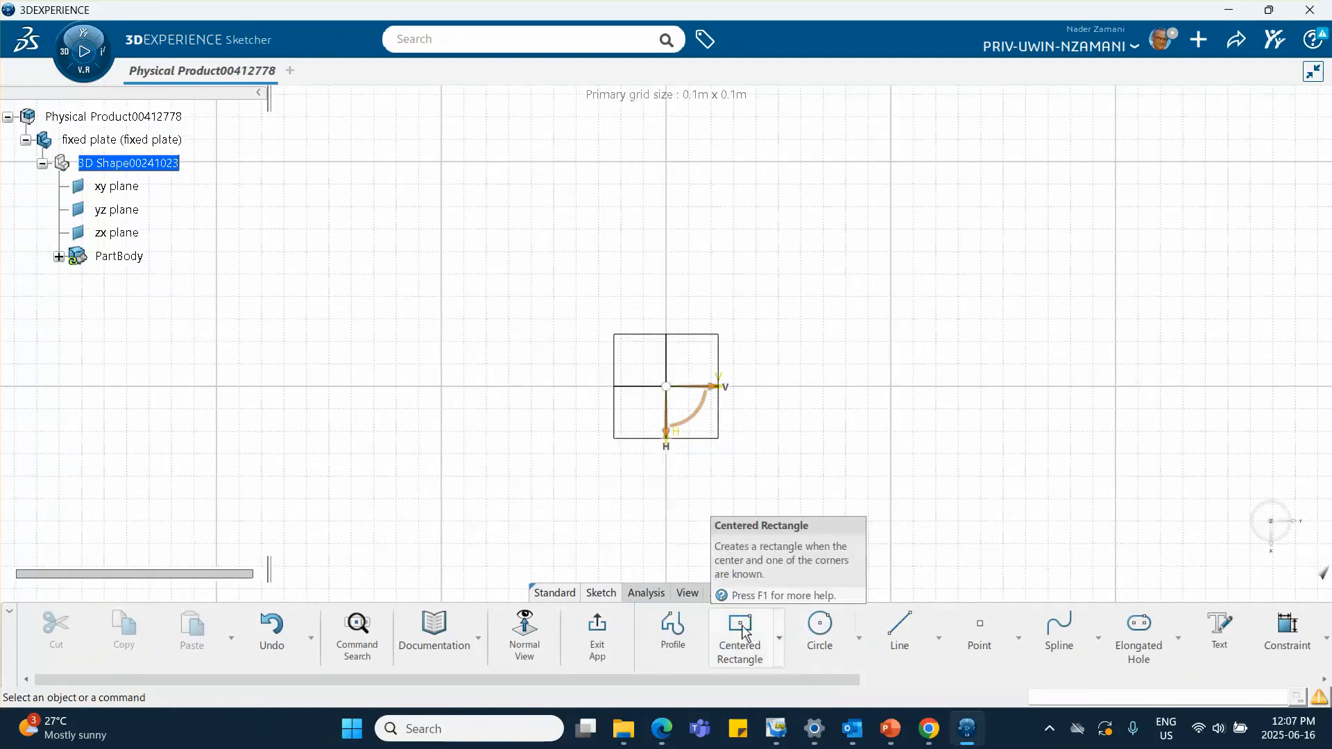
Sketch a centered rectangle around the origin, with its vertical side about 0.133 m long.
{"action": "left_click", "coordinate": [740, 628]}
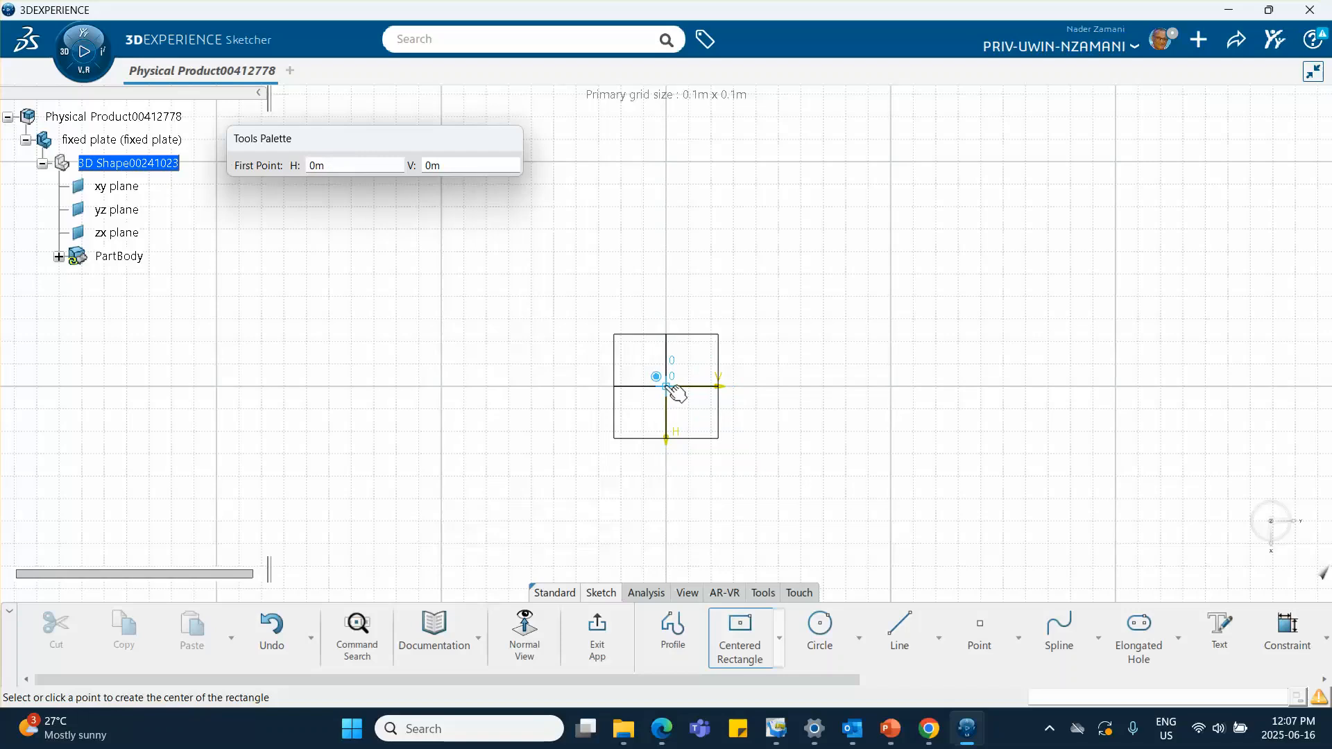
{"action": "left_click", "coordinate": [667, 384]}
{"action": "left_click", "coordinate": [848, 535]}
{"action": "left_click", "coordinate": [965, 527]}
Constrain the rectangle's vertical side to 0.3 m and accept scaling of all sketch elements.
{"action": "left_click", "coordinate": [1287, 628]}
{"action": "left_click", "coordinate": [849, 336]}
{"action": "left_click", "coordinate": [896, 347]}
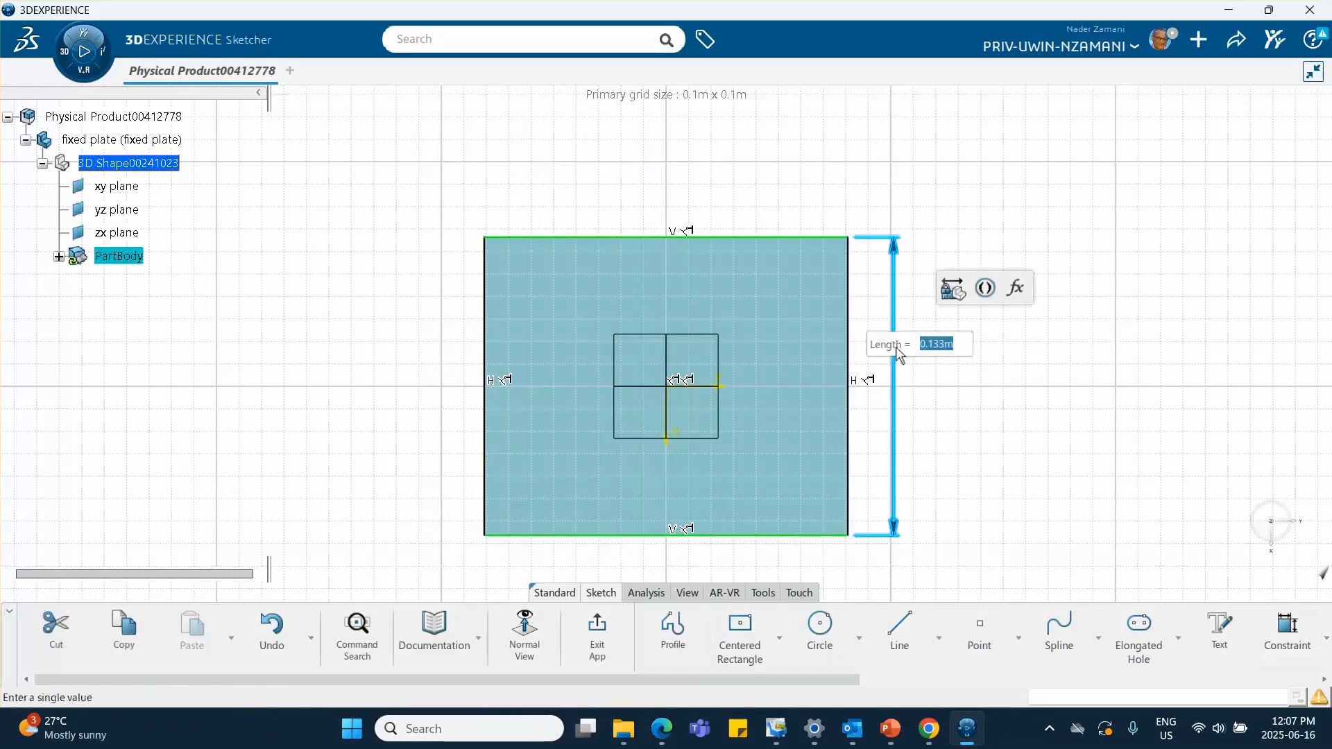
{"action": "type", "text": ".3"}
{"action": "key", "text": "Return"}
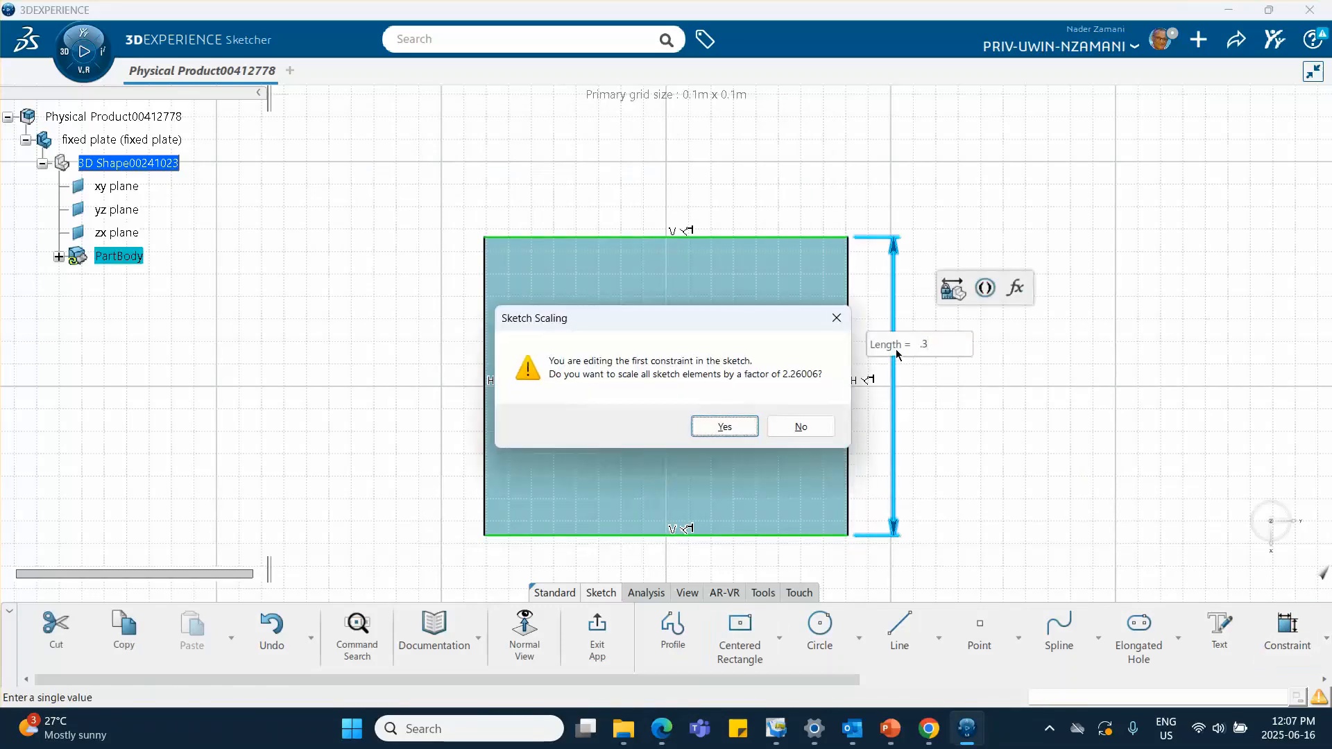
{"action": "left_click", "coordinate": [751, 431]}
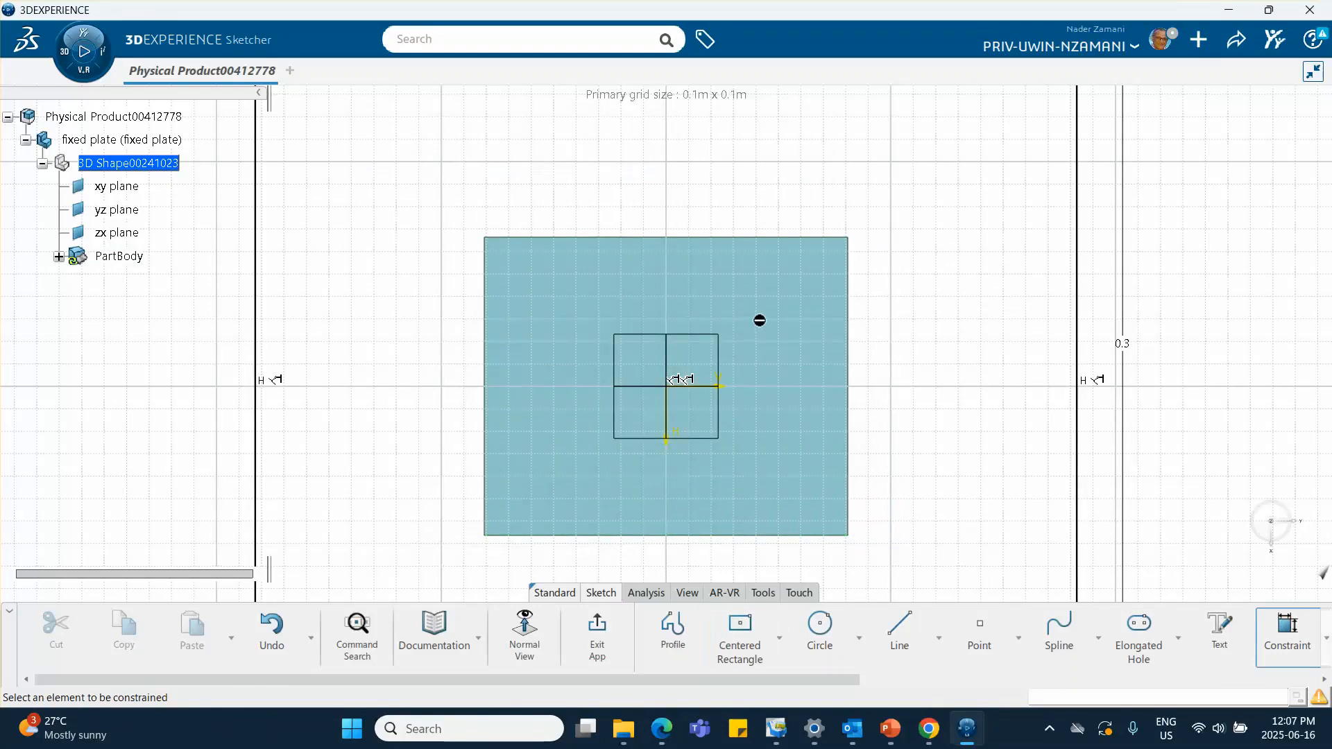
Constrain the rectangle's horizontal side to a length of 0.3 m.
{"action": "middle_click_drag", "start_coordinate": [759, 320], "coordinate": [764, 449]}
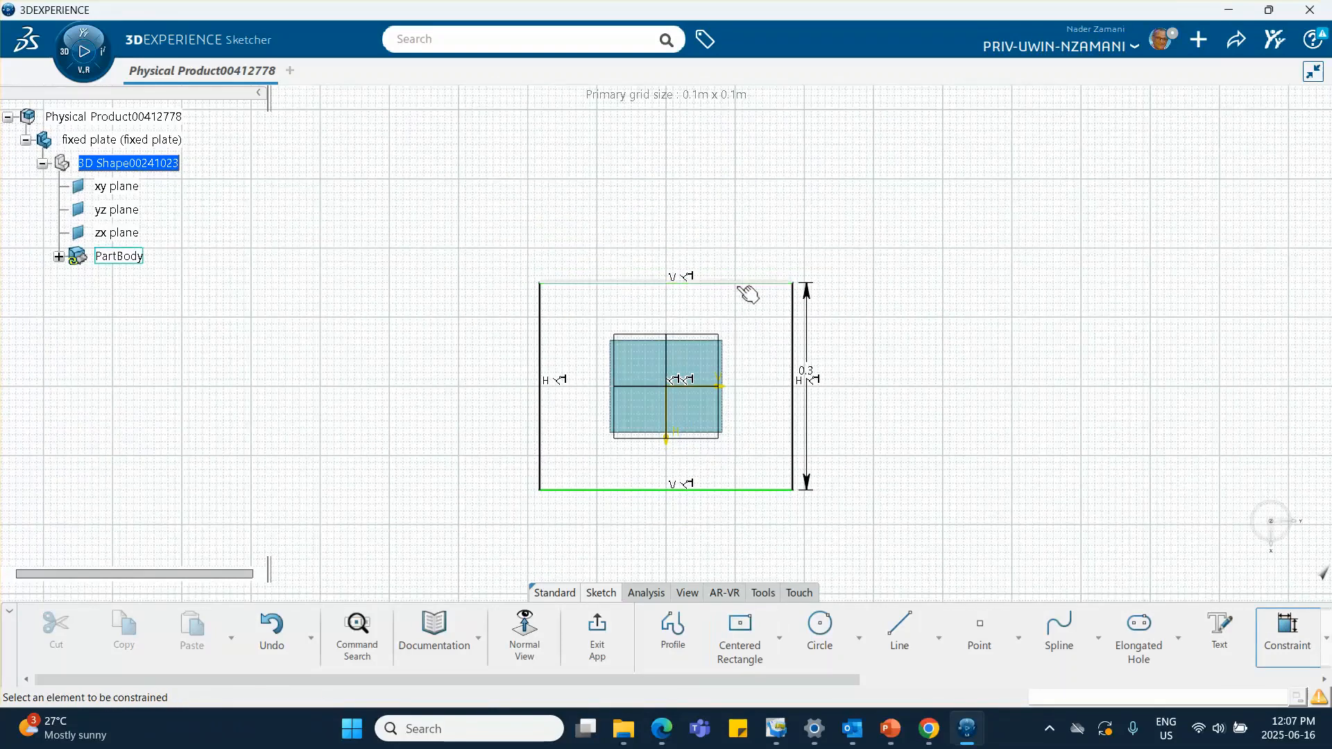
{"action": "left_click", "coordinate": [749, 284]}
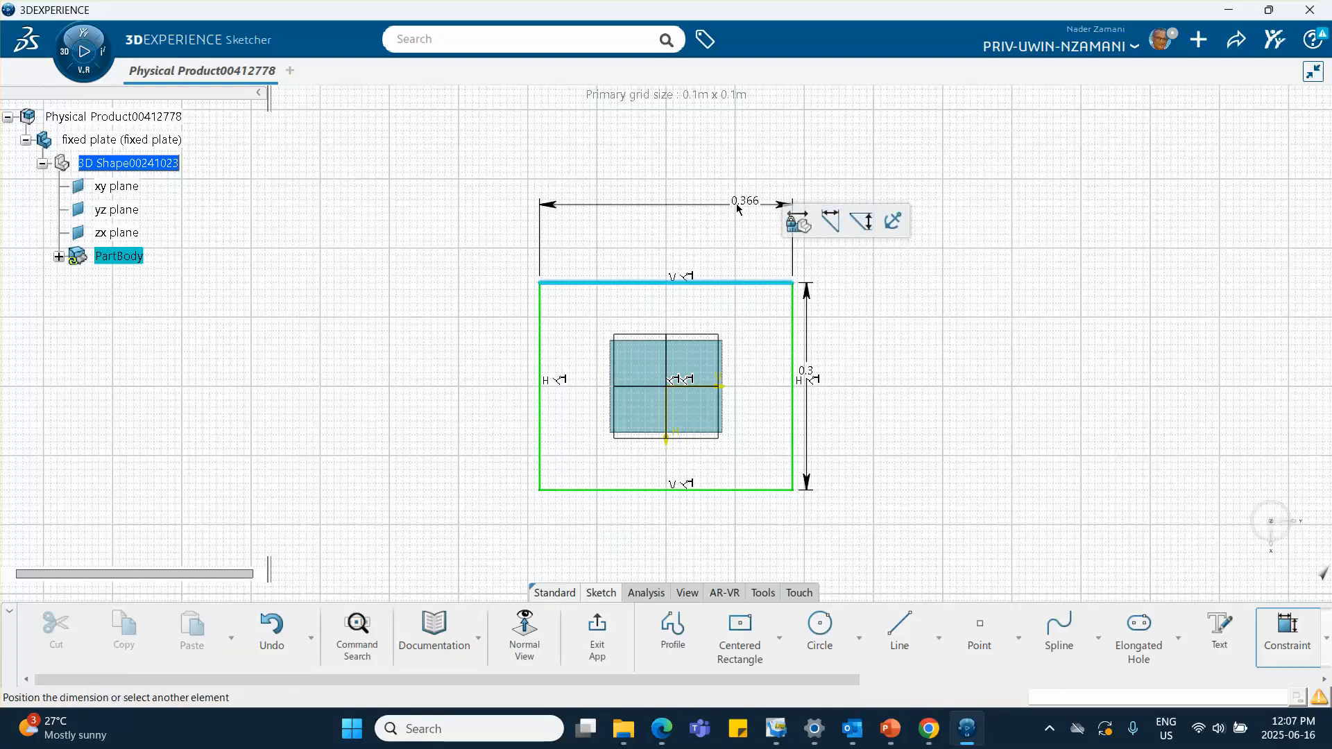
{"action": "left_click", "coordinate": [740, 205]}
{"action": "type", "text": "0.3"}
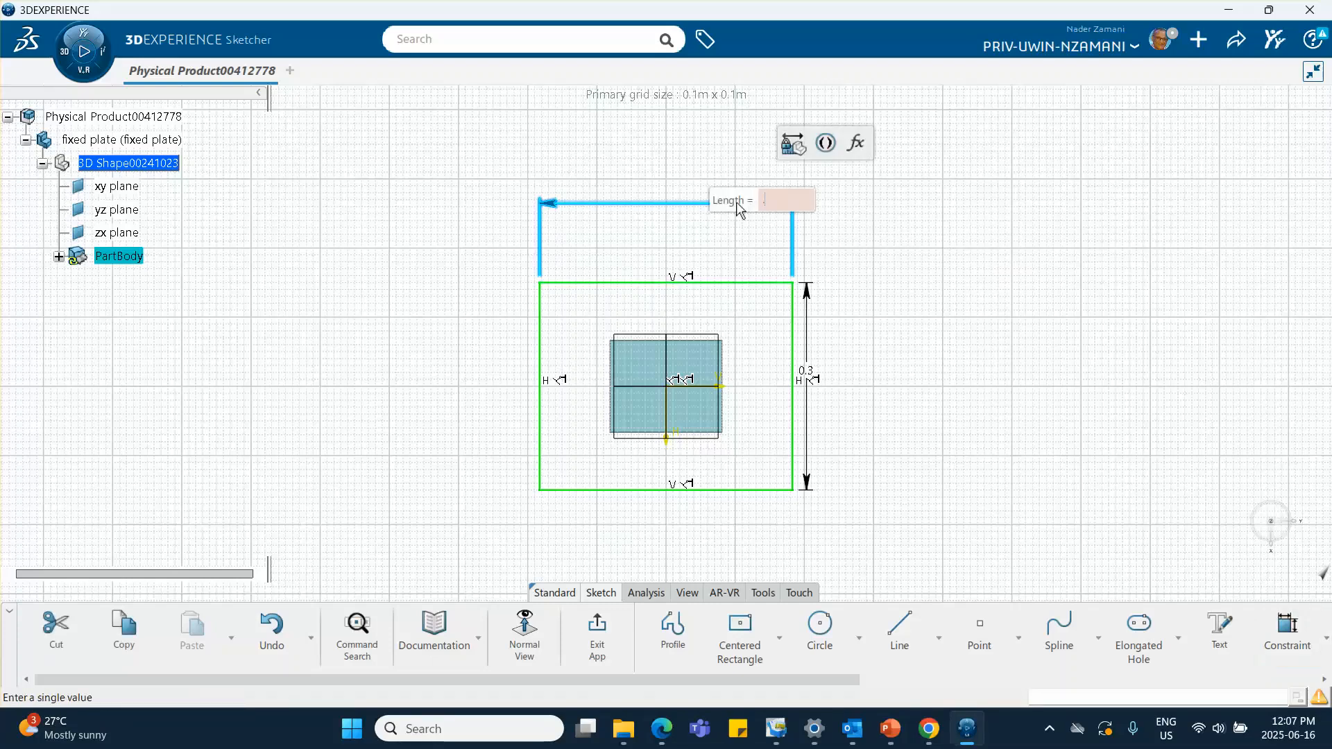
{"action": "key", "text": "Return"}
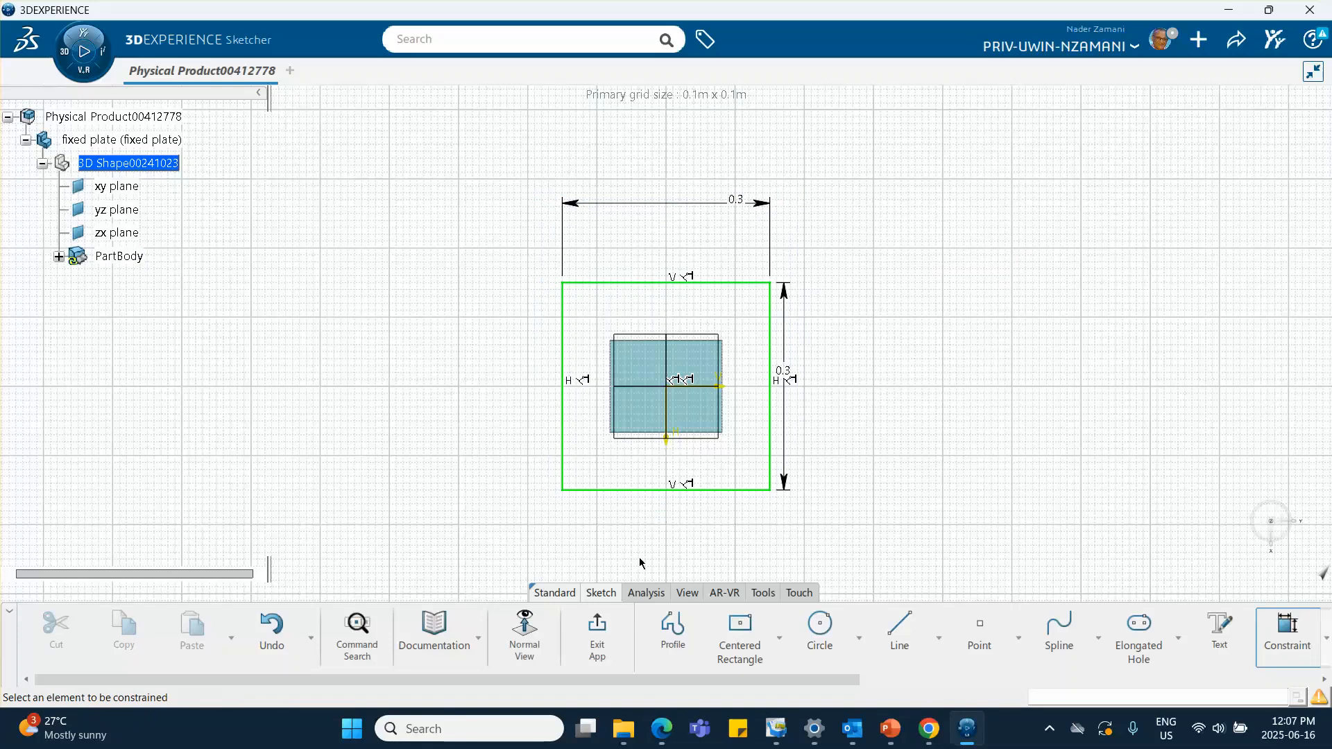
Finish the sketch and extrude the square profile by -0.02 m as a pad to form the plate.
{"action": "left_click", "coordinate": [596, 632]}
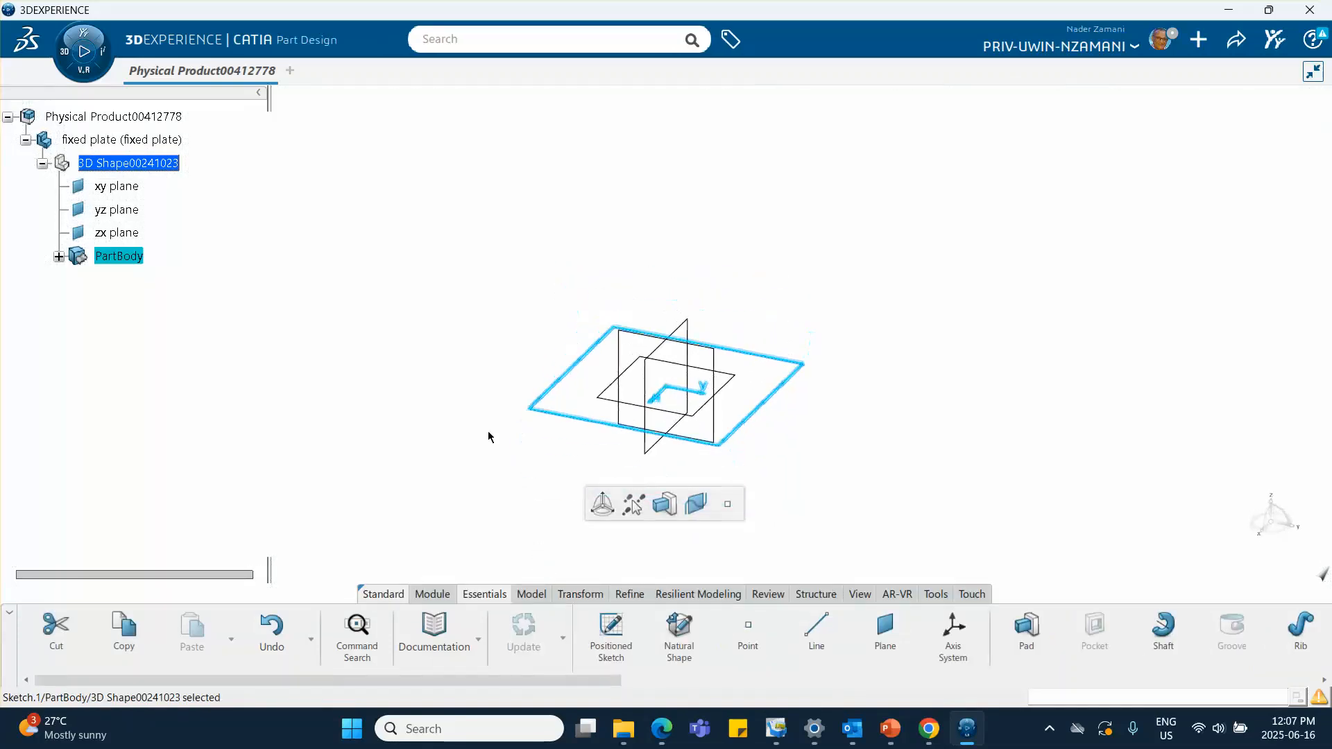
{"action": "left_click", "coordinate": [659, 503]}
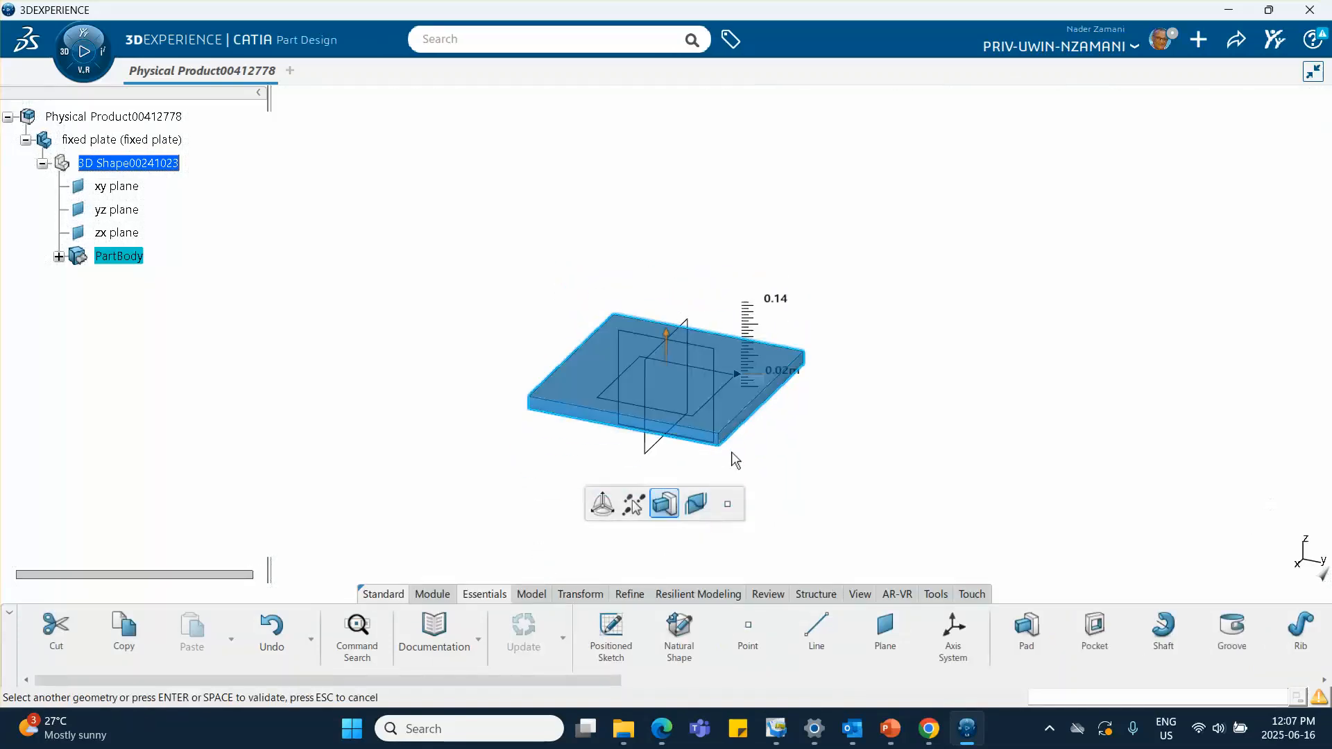
{"action": "left_click", "coordinate": [797, 376]}
{"action": "type", "text": "-102"}
{"action": "key", "text": "Return"}
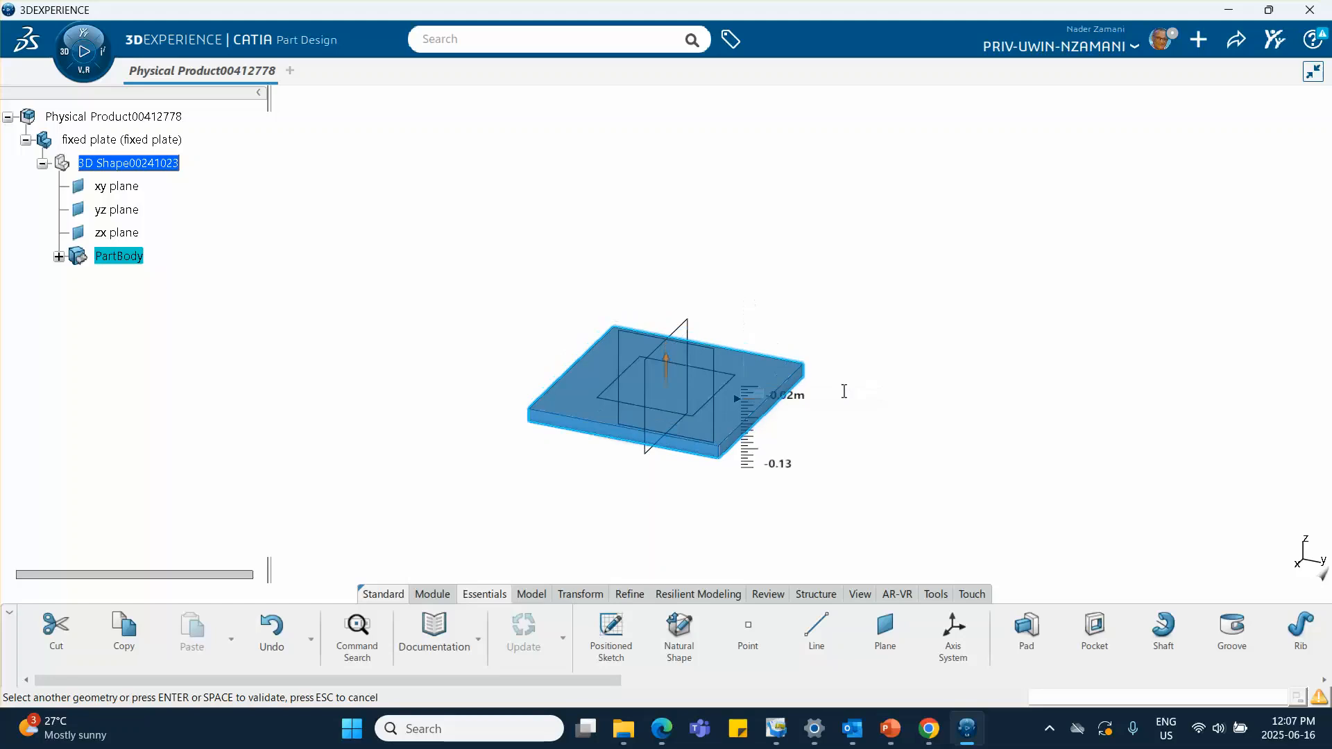
{"action": "left_click", "coordinate": [958, 426]}
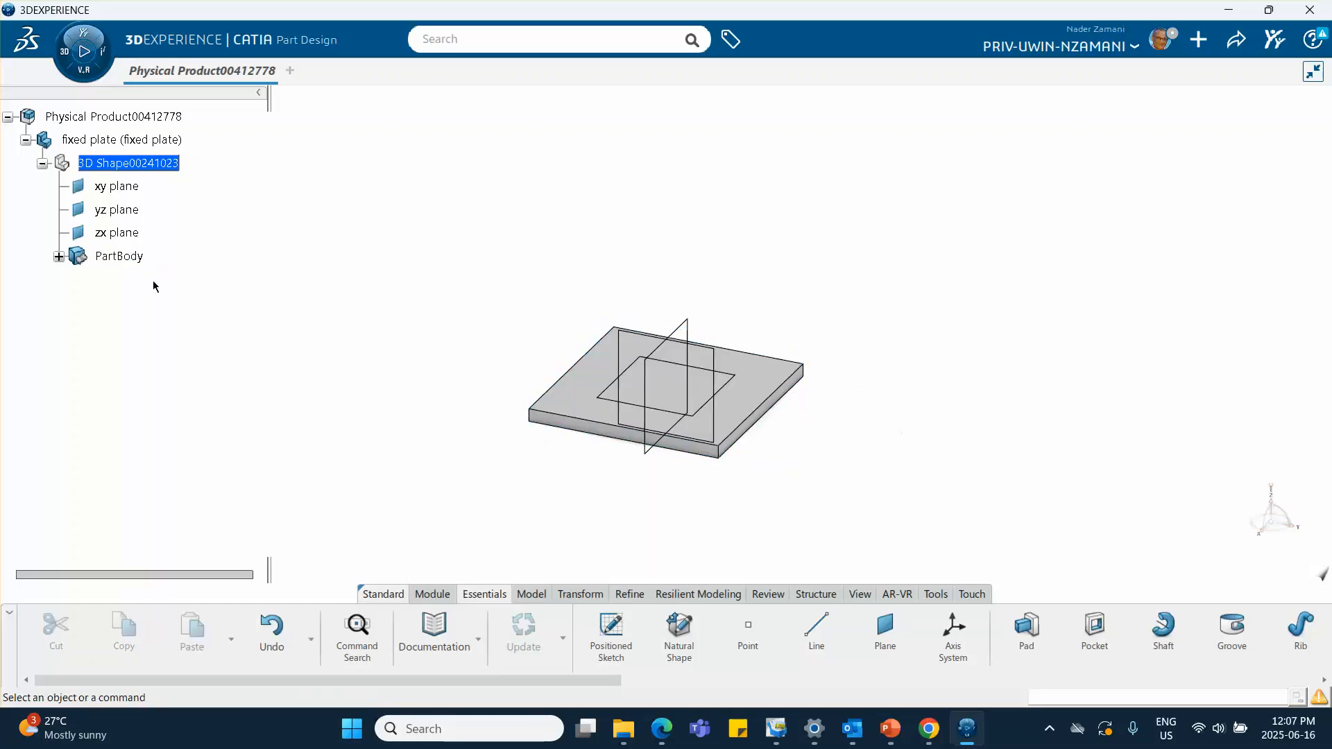
Make the root product active in Assembly Design and insert a second 3D Part under it.
{"action": "double_click", "coordinate": [136, 120]}
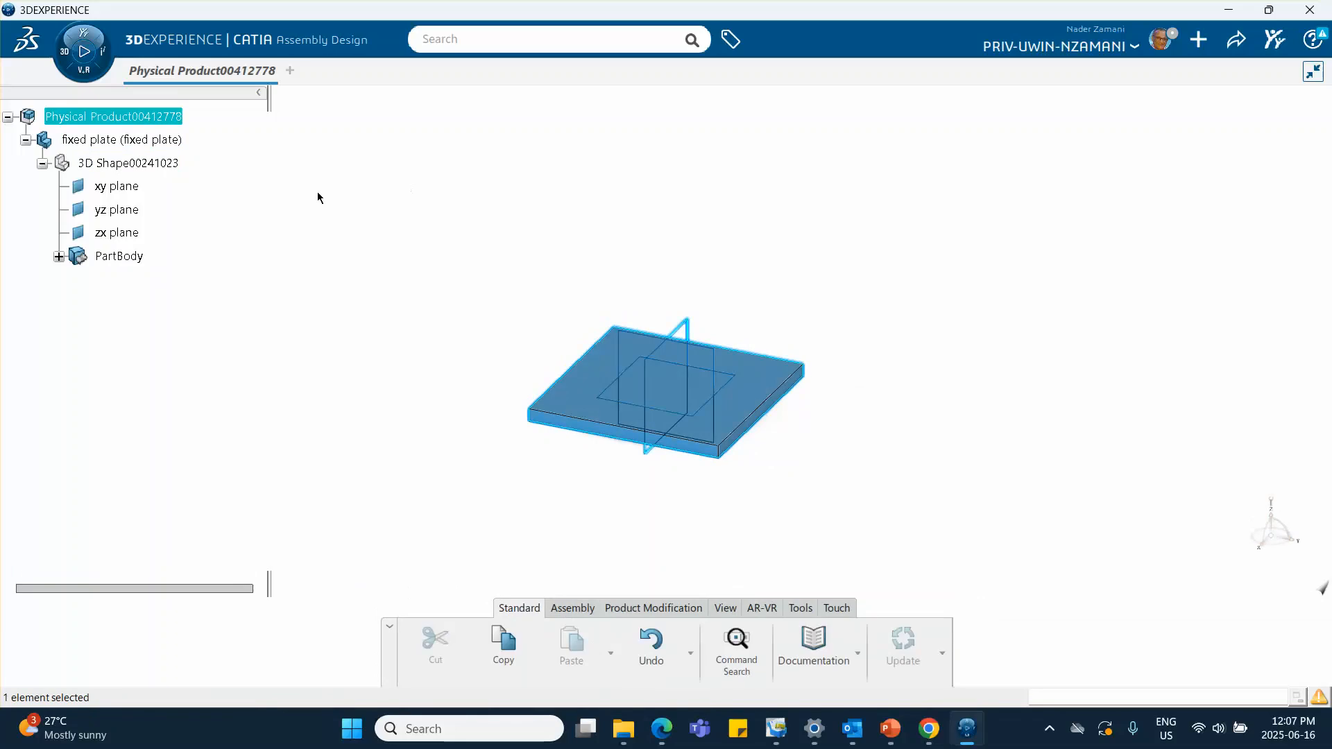
{"action": "right_click", "coordinate": [160, 112]}
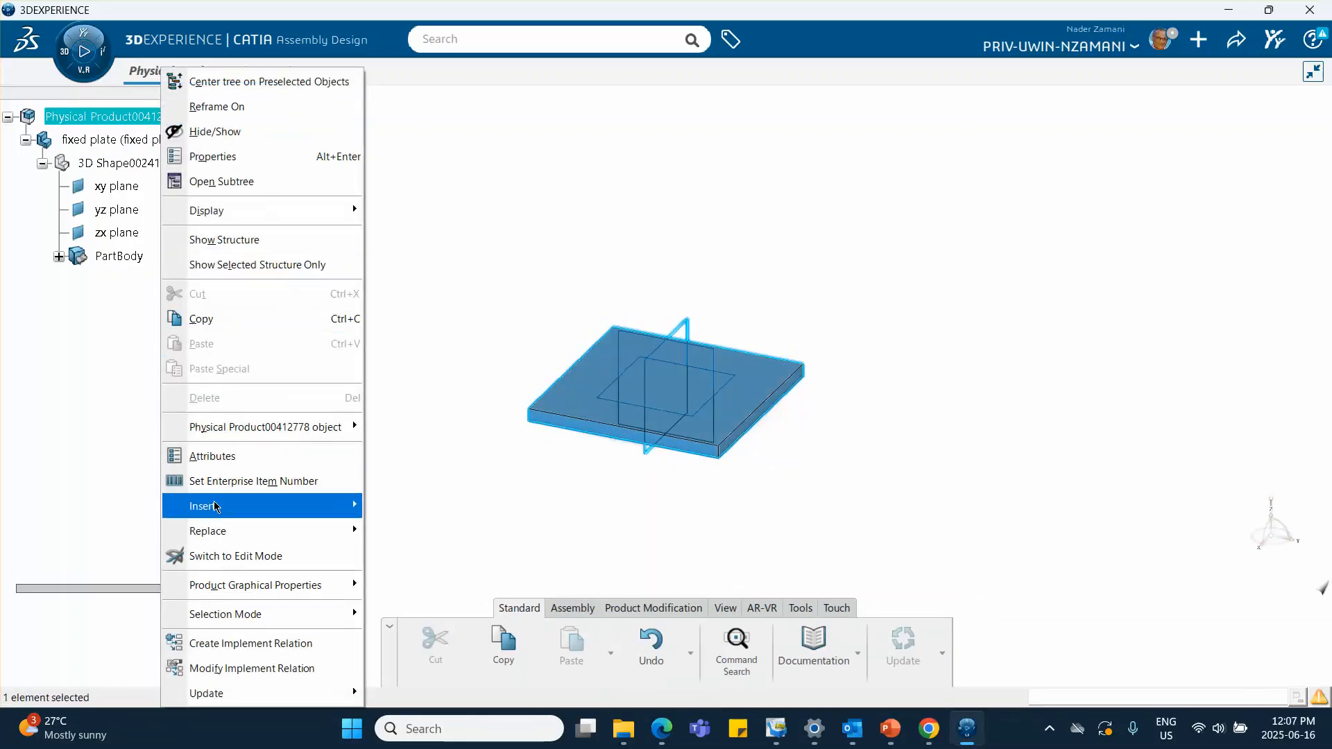
{"action": "mouse_move", "coordinate": [279, 518]}
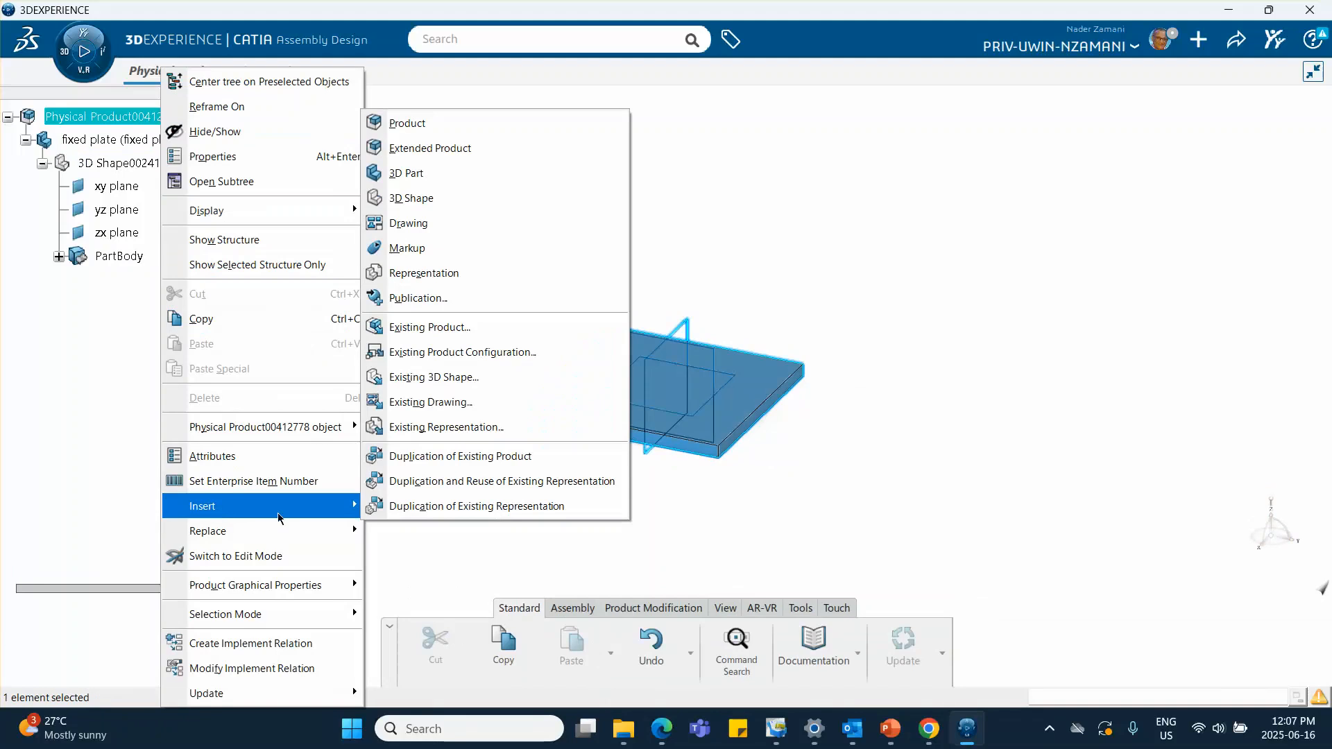
{"action": "left_click", "coordinate": [480, 173]}
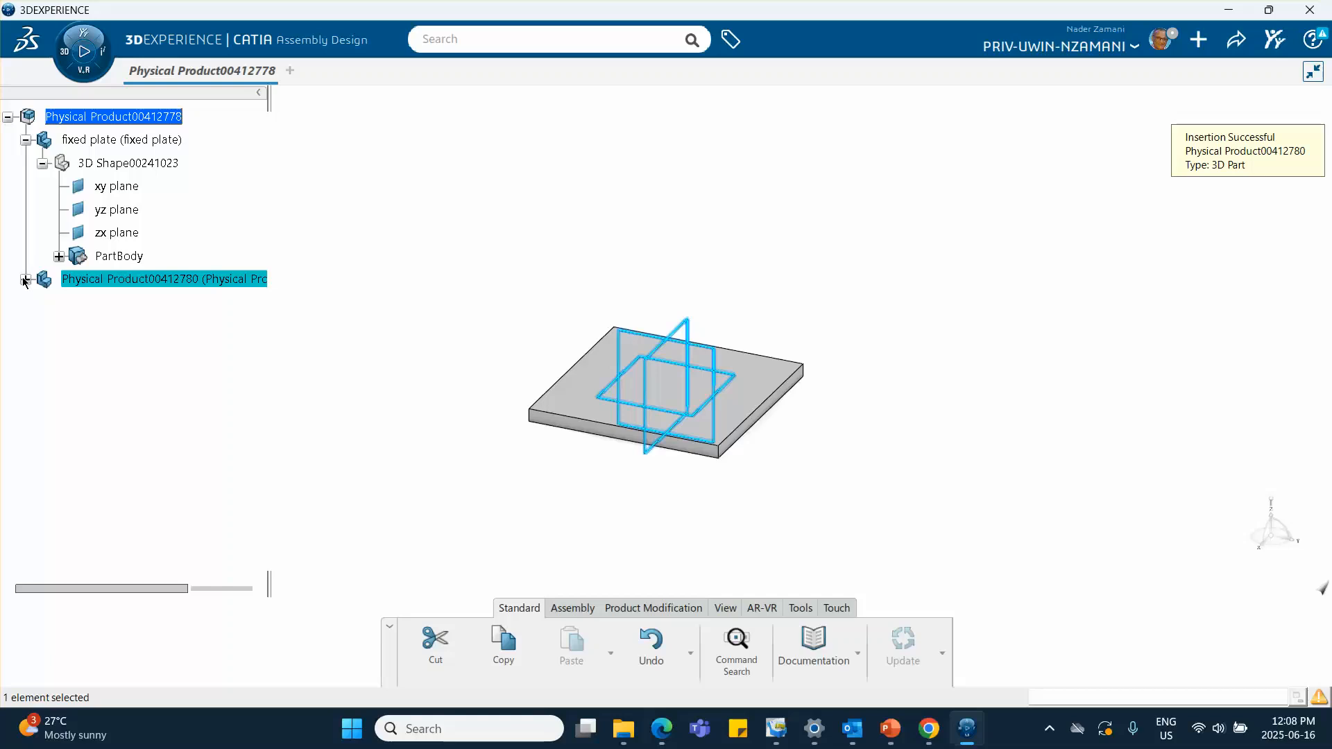
Expand the newly inserted part in the tree and rename both its instance title and reference title as block.
{"action": "left_click", "coordinate": [25, 280]}
{"action": "right_click", "coordinate": [157, 272]}
{"action": "left_click", "coordinate": [132, 287]}
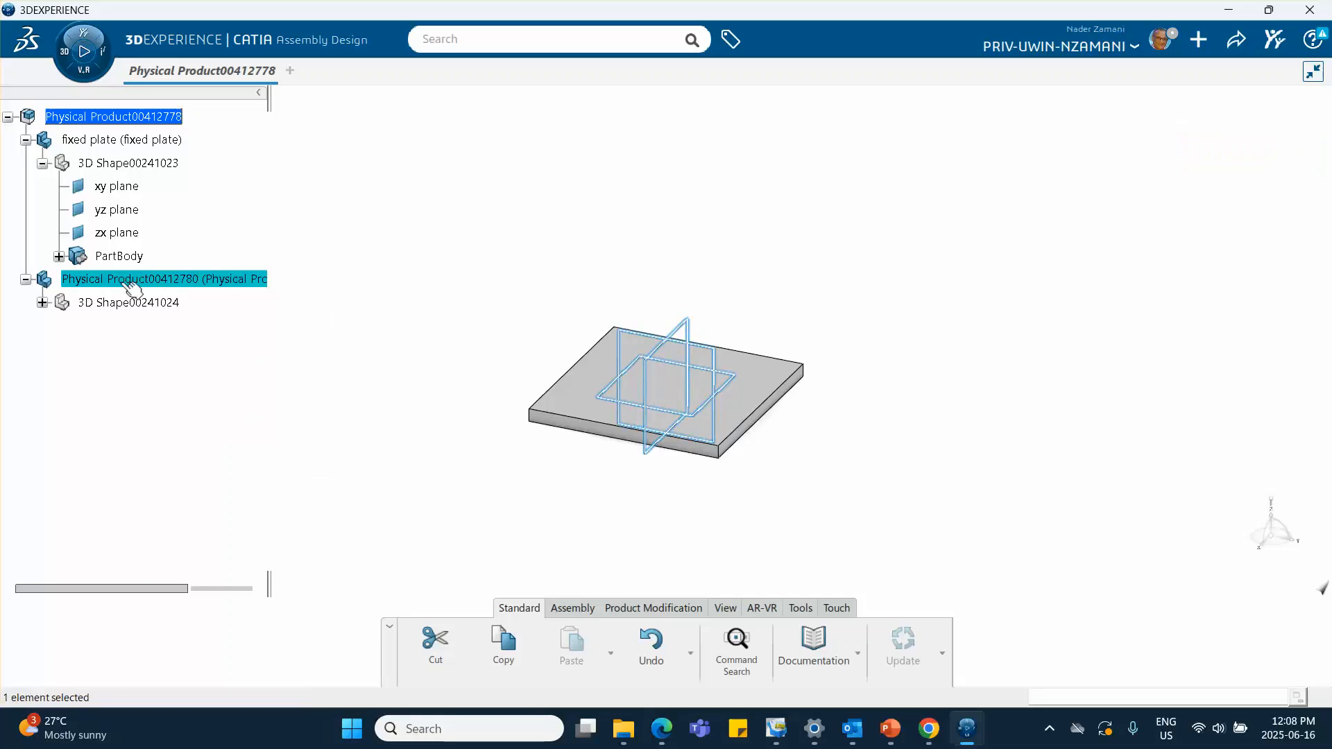
{"action": "right_click", "coordinate": [132, 288]}
{"action": "left_click", "coordinate": [173, 103]}
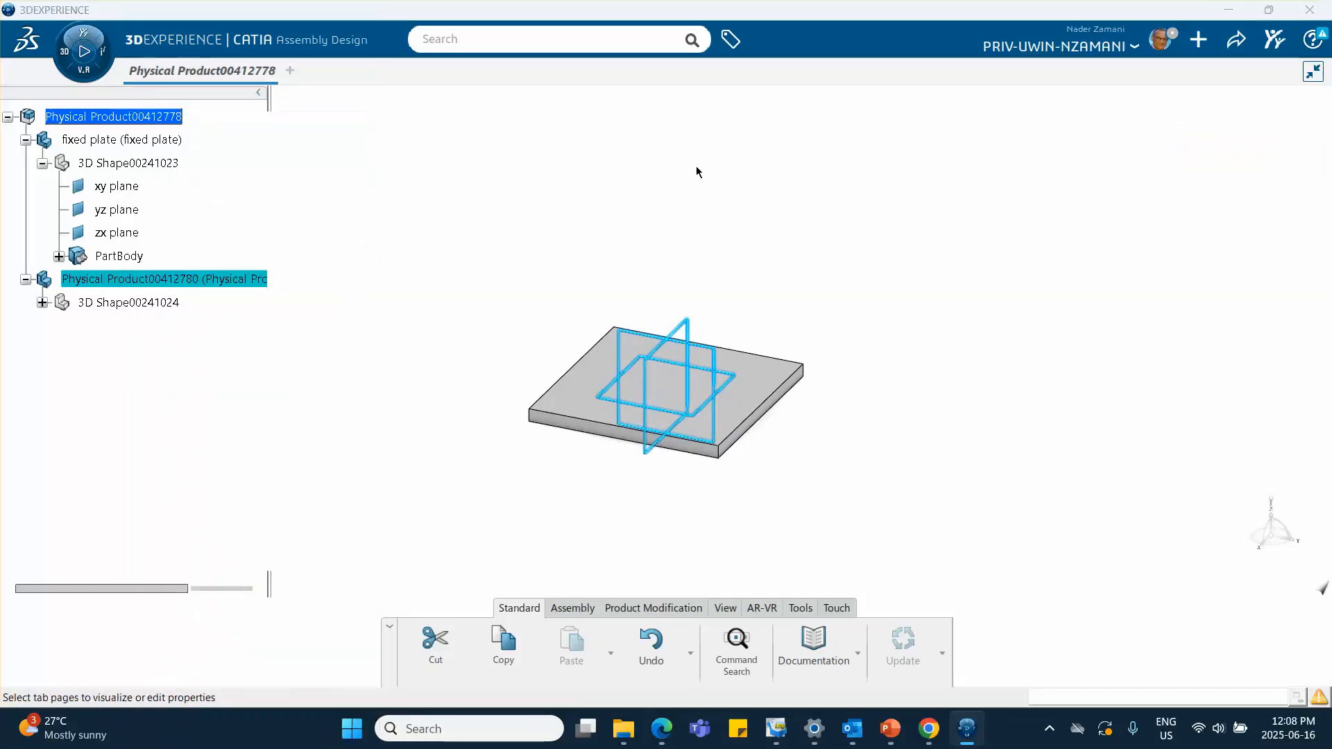
{"action": "key", "text": "ctrl+a"}
{"action": "type", "text": "b"}
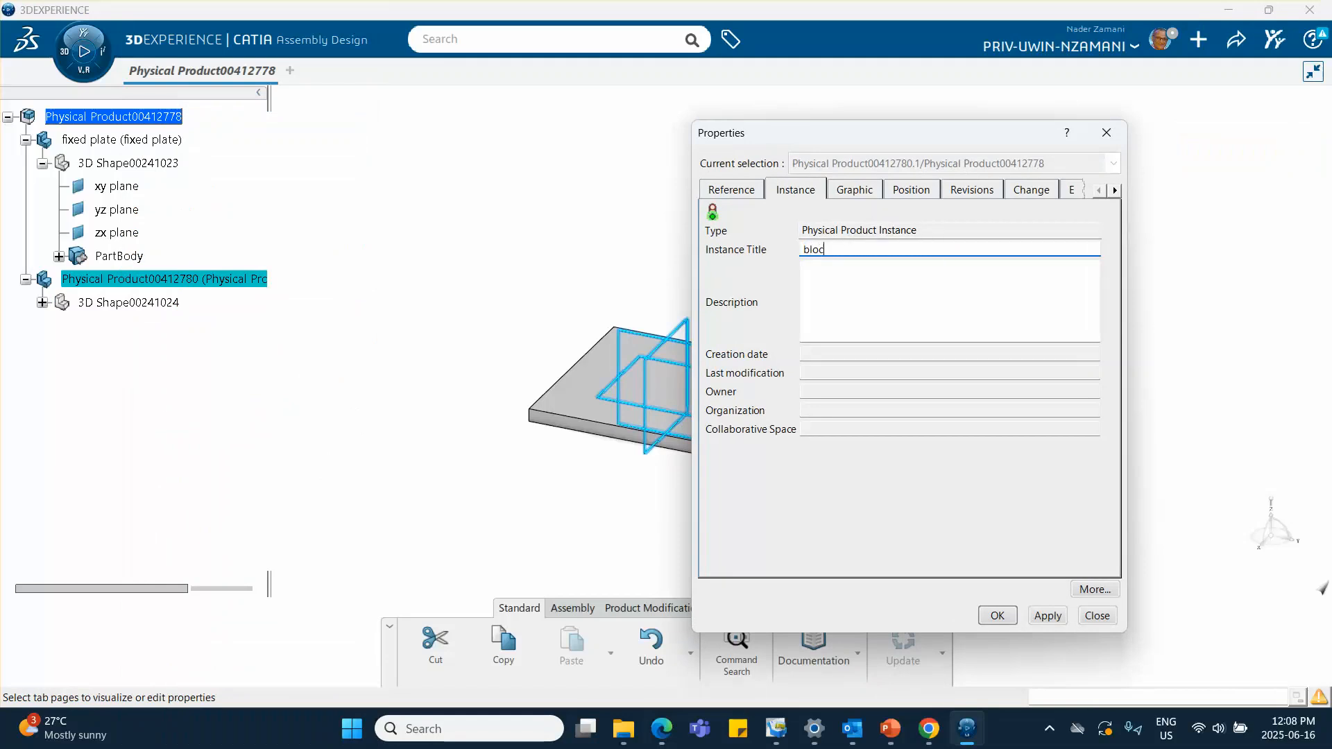
{"action": "left_click", "coordinate": [707, 189]}
{"action": "left_click_drag", "start_coordinate": [978, 252], "coordinate": [778, 249]}
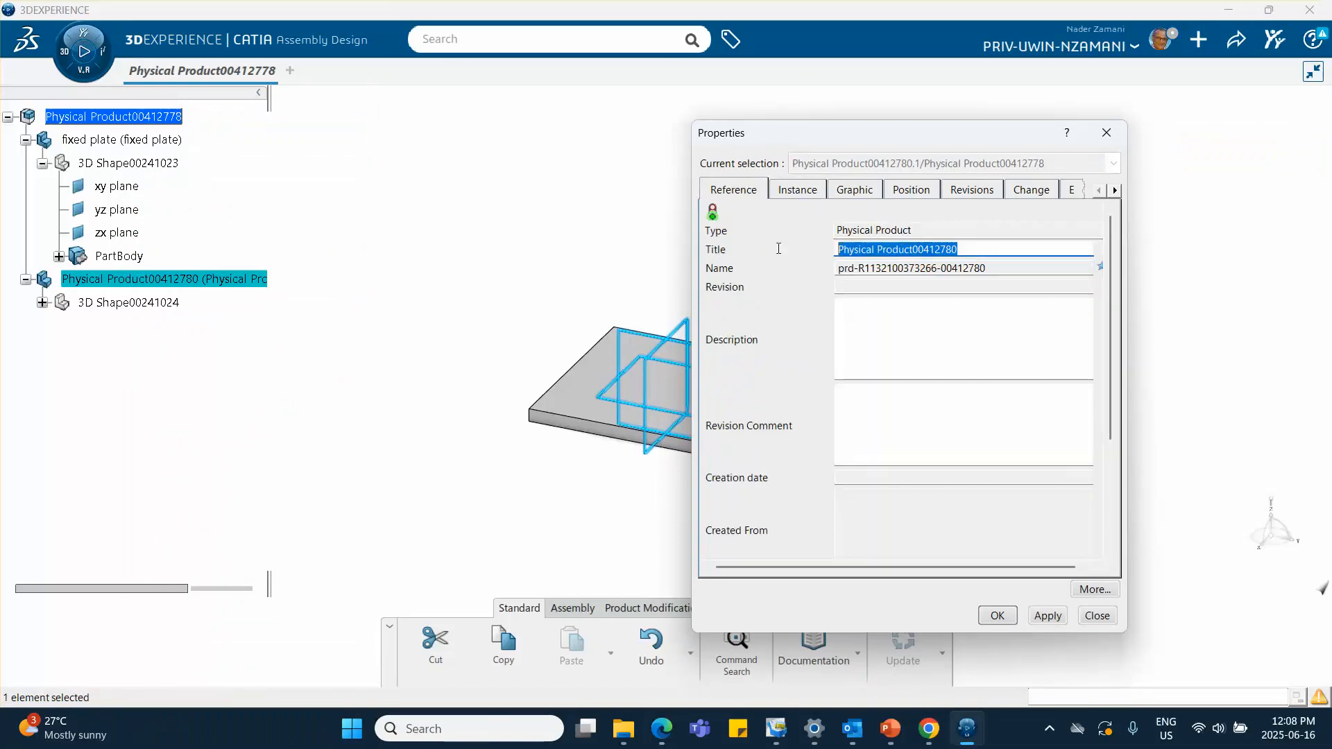
{"action": "type", "text": "bloc"}
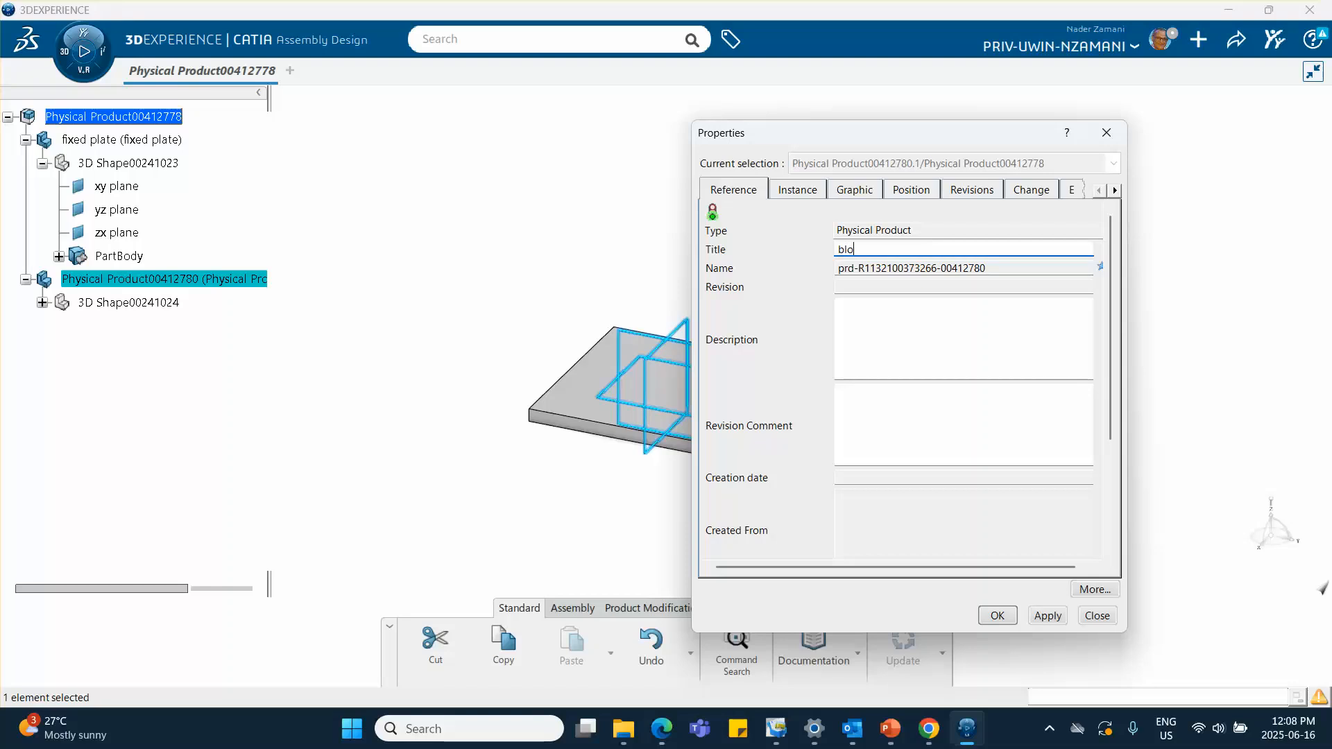
{"action": "left_click", "coordinate": [997, 615]}
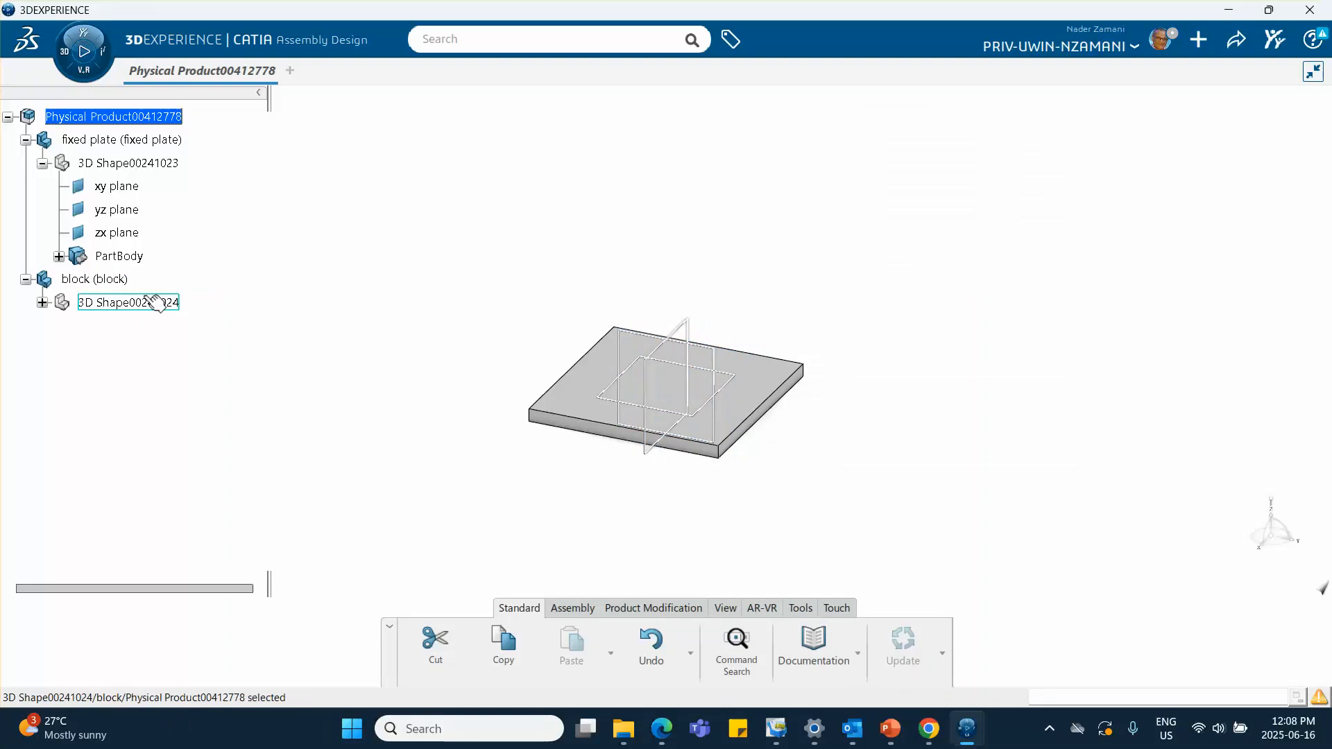
Start a positioned sketch on the block's xy plane and draw a centered rectangle about 0.215 m high at the origin.
{"action": "double_click", "coordinate": [154, 302]}
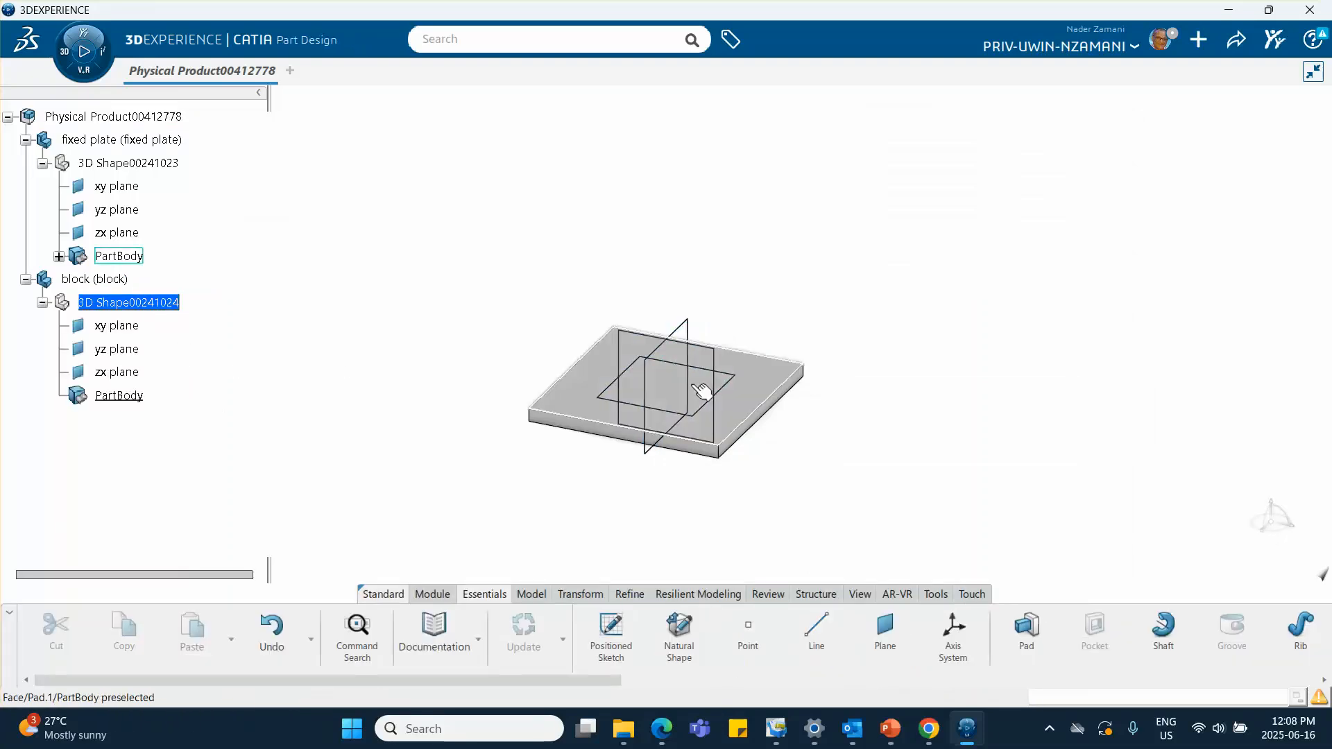
{"action": "left_click", "coordinate": [116, 325]}
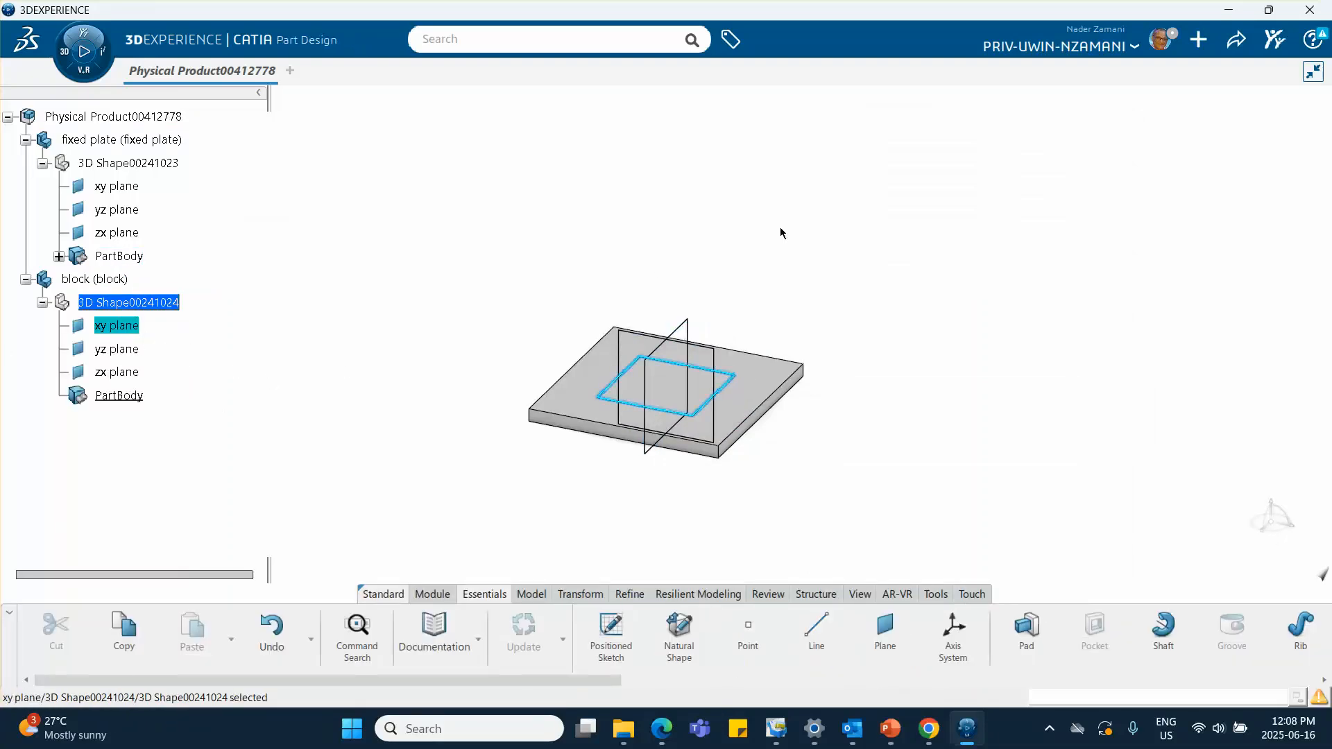
{"action": "left_click", "coordinate": [610, 632]}
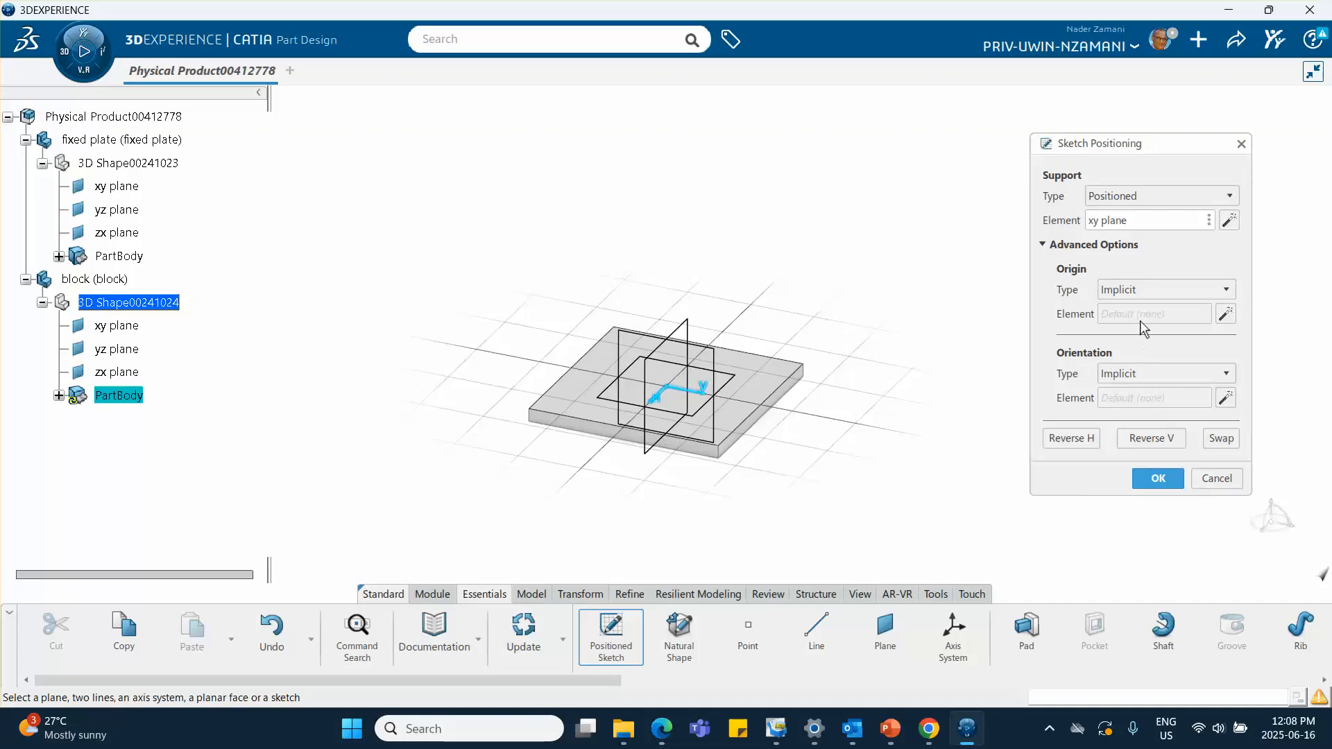
{"action": "left_click", "coordinate": [1158, 480]}
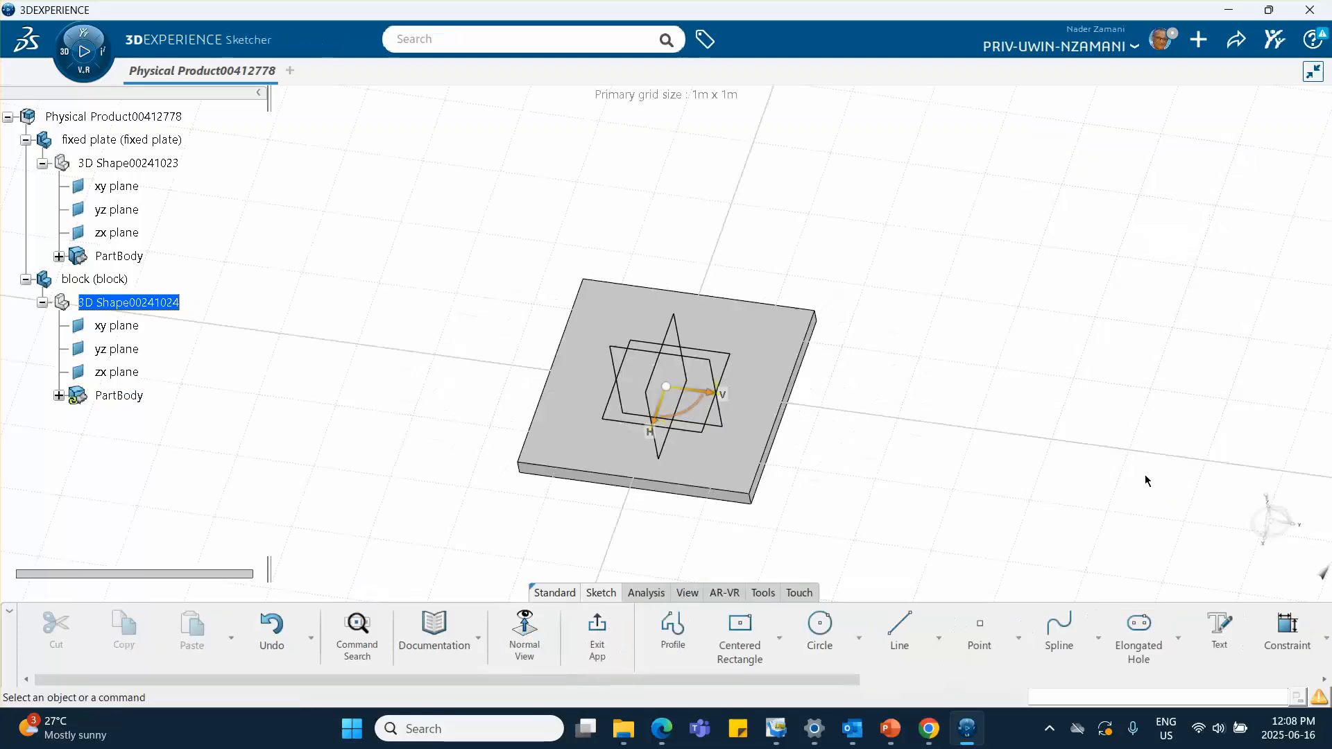
{"action": "left_click", "coordinate": [739, 628]}
{"action": "left_click", "coordinate": [668, 387]}
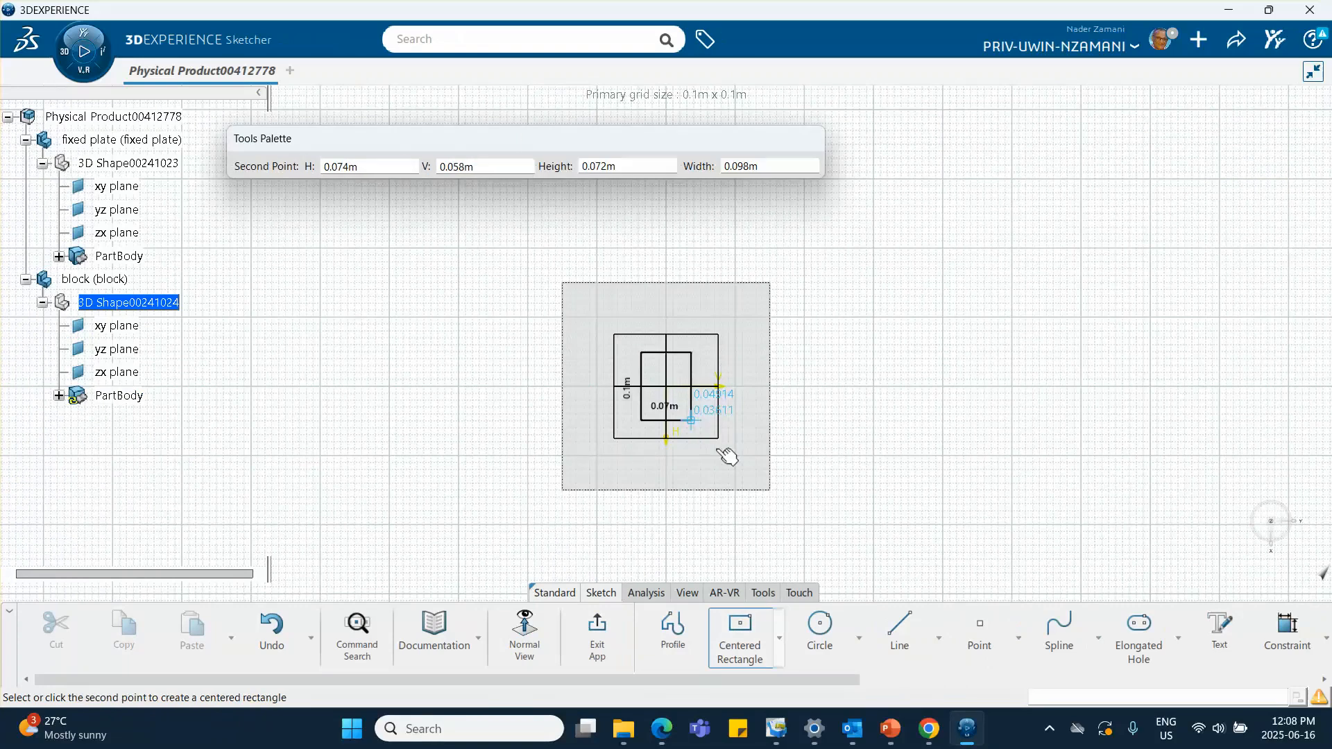
{"action": "left_click", "coordinate": [750, 462]}
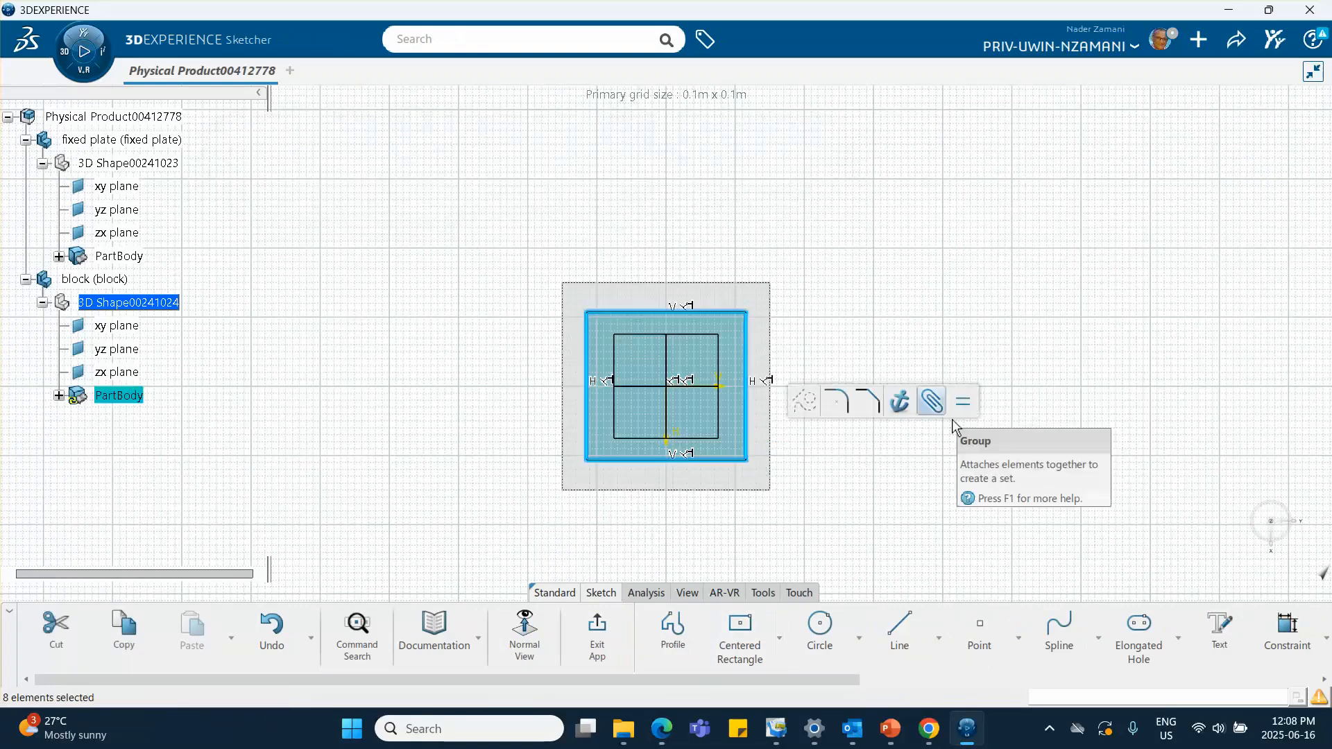
Constrain the block rectangle's vertical side to 0.1 m and accept scaling of all sketch elements.
{"action": "left_click", "coordinate": [1289, 632]}
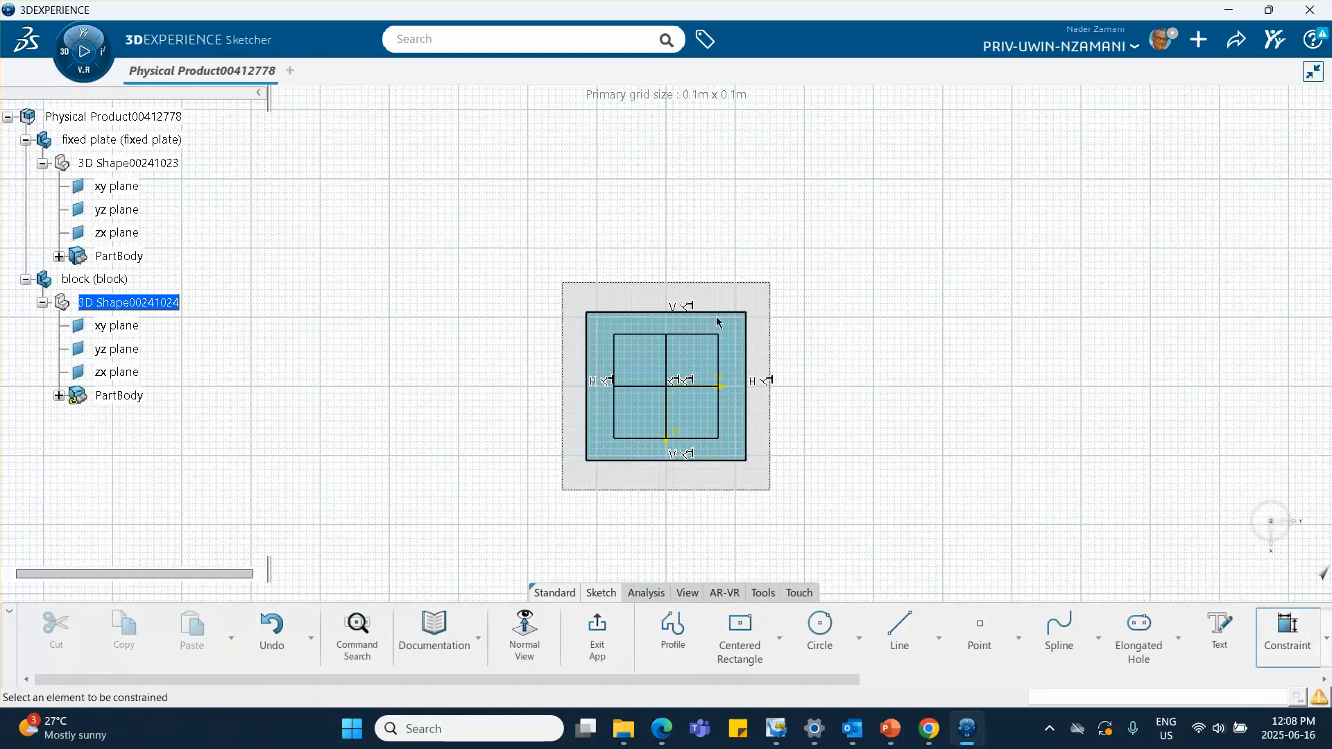
{"action": "left_click", "coordinate": [748, 345]}
{"action": "left_click", "coordinate": [865, 369]}
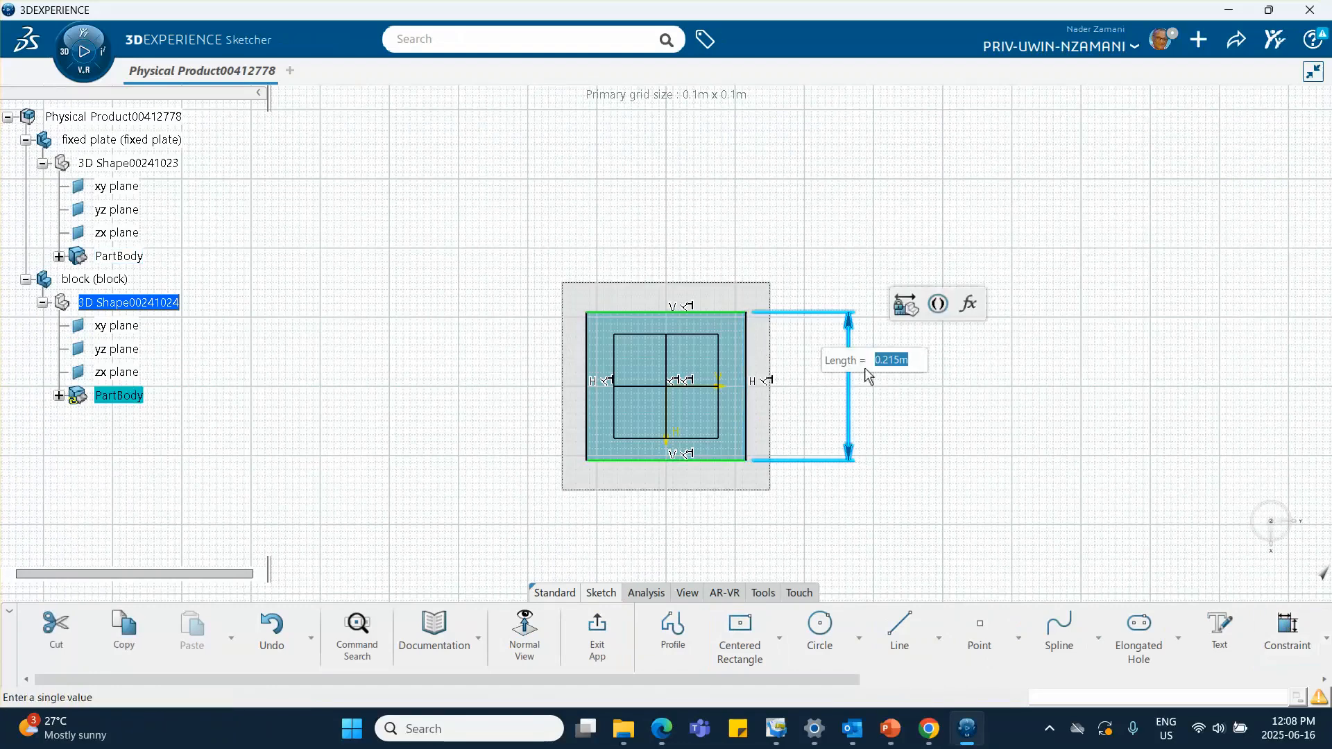
{"action": "type", "text": ".1"}
{"action": "key", "text": "Return"}
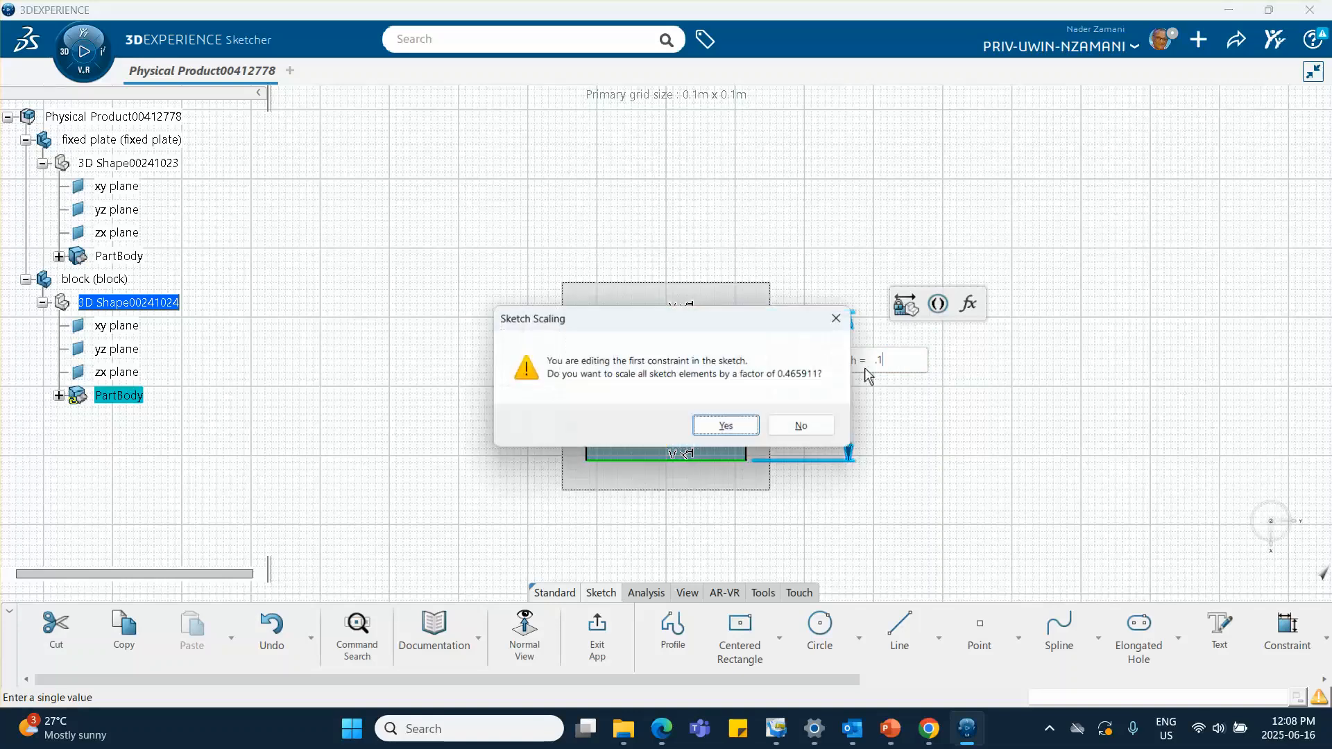
{"action": "left_click", "coordinate": [722, 424]}
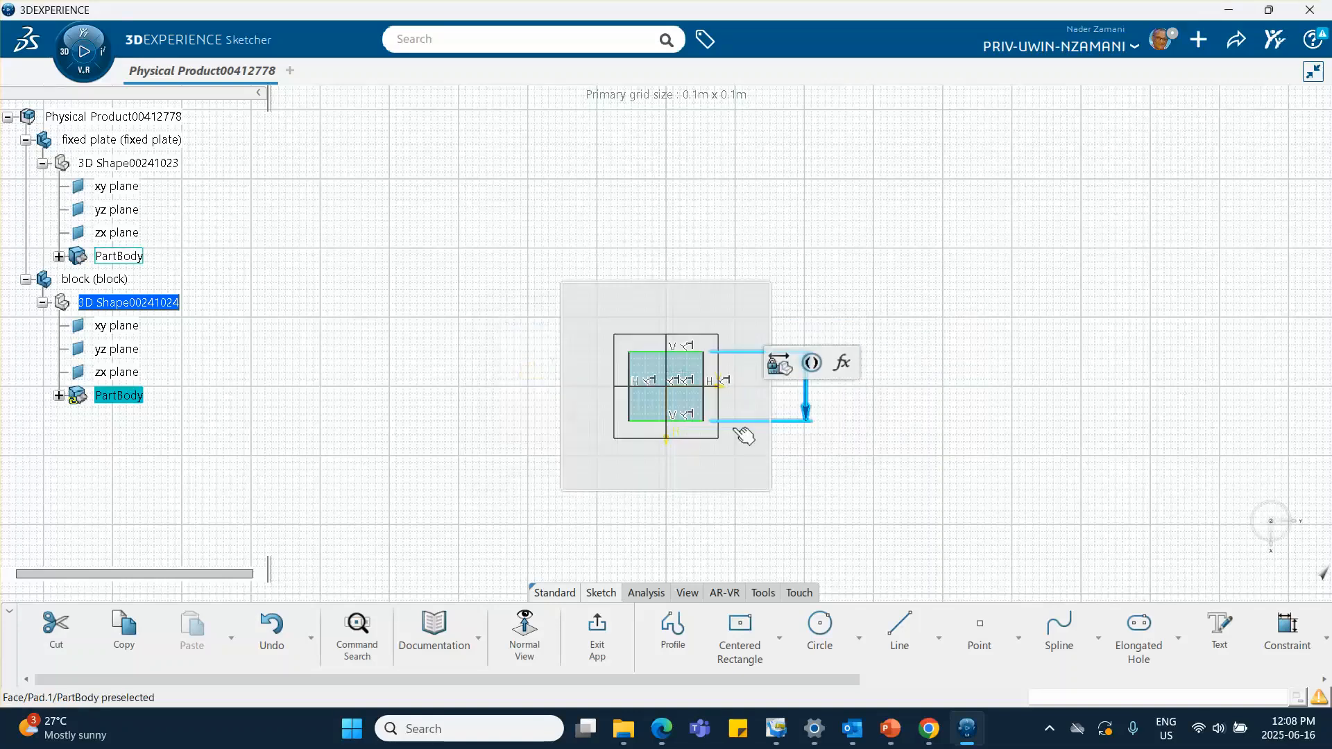
Constrain the block rectangle's horizontal side to a length of 0.1 m.
{"action": "left_click", "coordinate": [684, 421]}
{"action": "left_click", "coordinate": [889, 368]}
{"action": "left_click", "coordinate": [680, 501]}
{"action": "type", "text": ".1"}
{"action": "key", "text": "Return"}
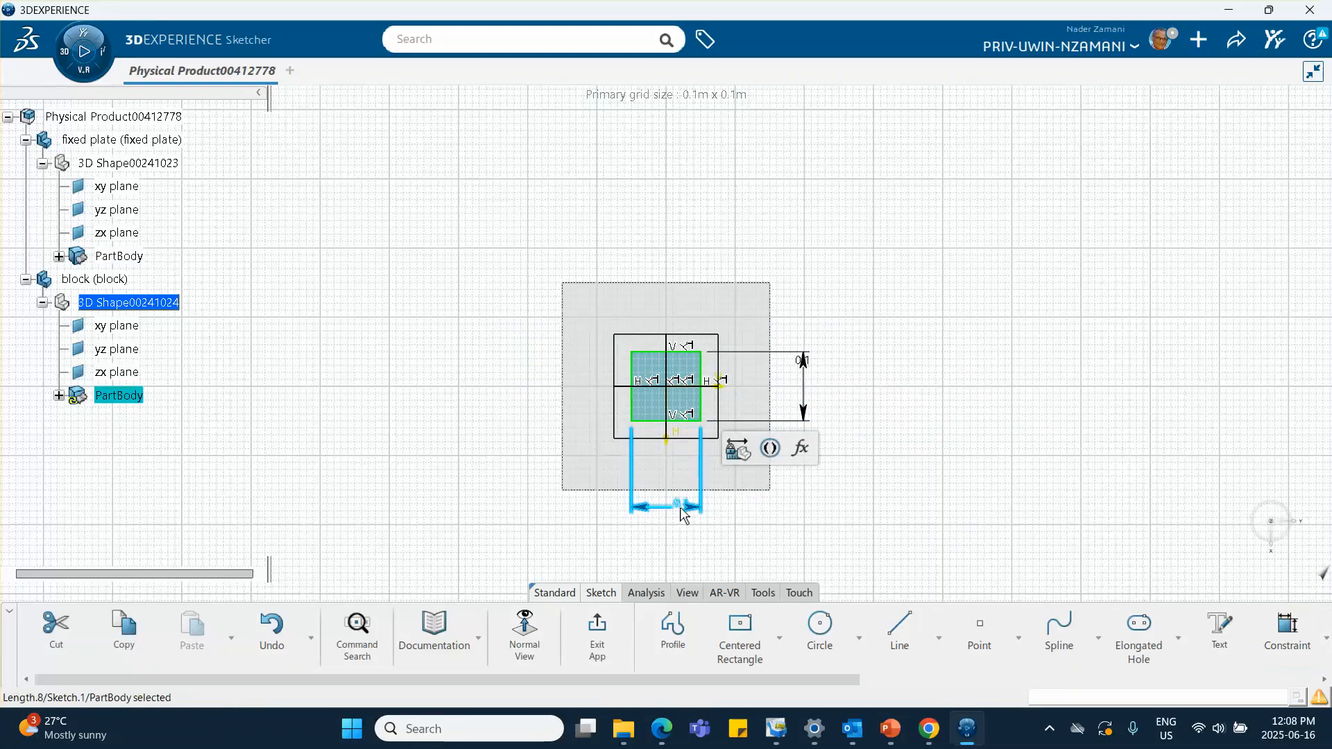
Finish the sketch and extrude the square profile by 0.1 m as a pad to form the block.
{"action": "left_click", "coordinate": [595, 631]}
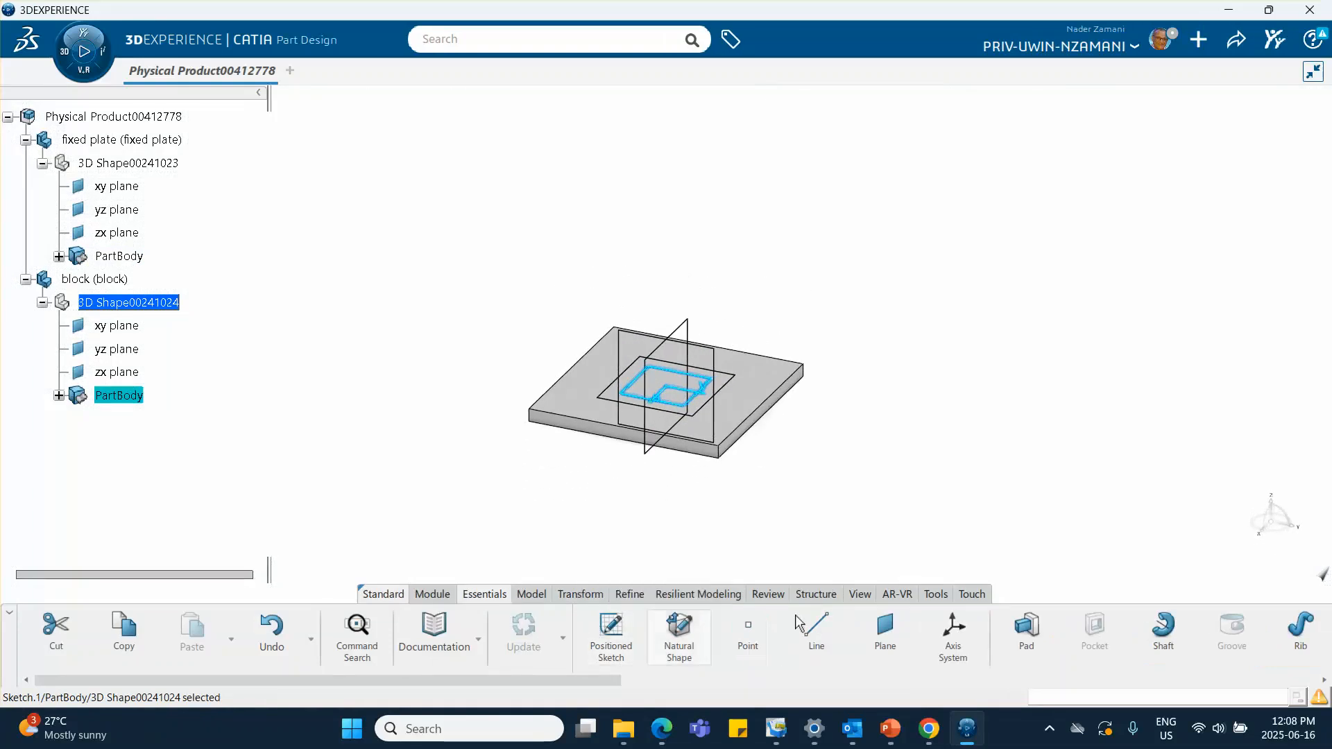
{"action": "left_click", "coordinate": [1024, 628]}
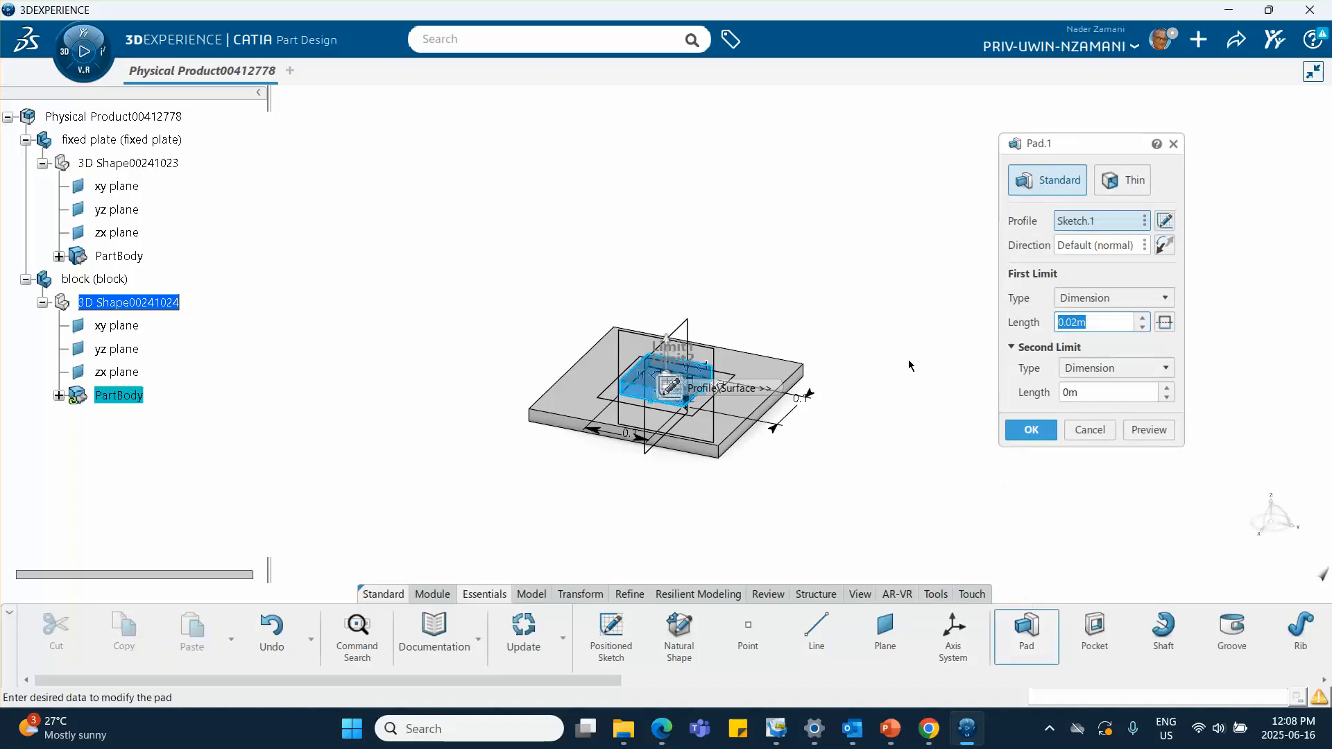
{"action": "type", "text": ".1"}
{"action": "key", "text": "Return"}
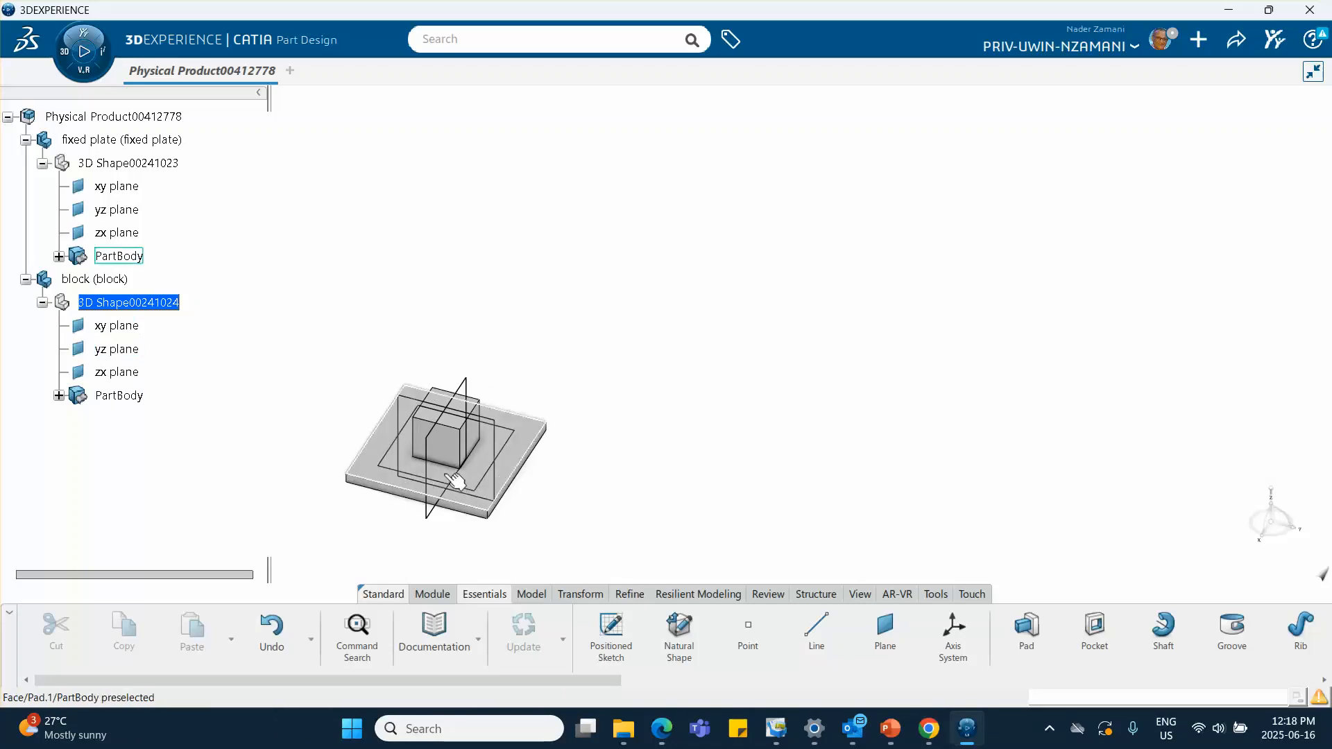
Make the root product active in Assembly Design and clear the selection.
{"action": "middle_click_drag", "start_coordinate": [628, 460], "coordinate": [730, 358]}
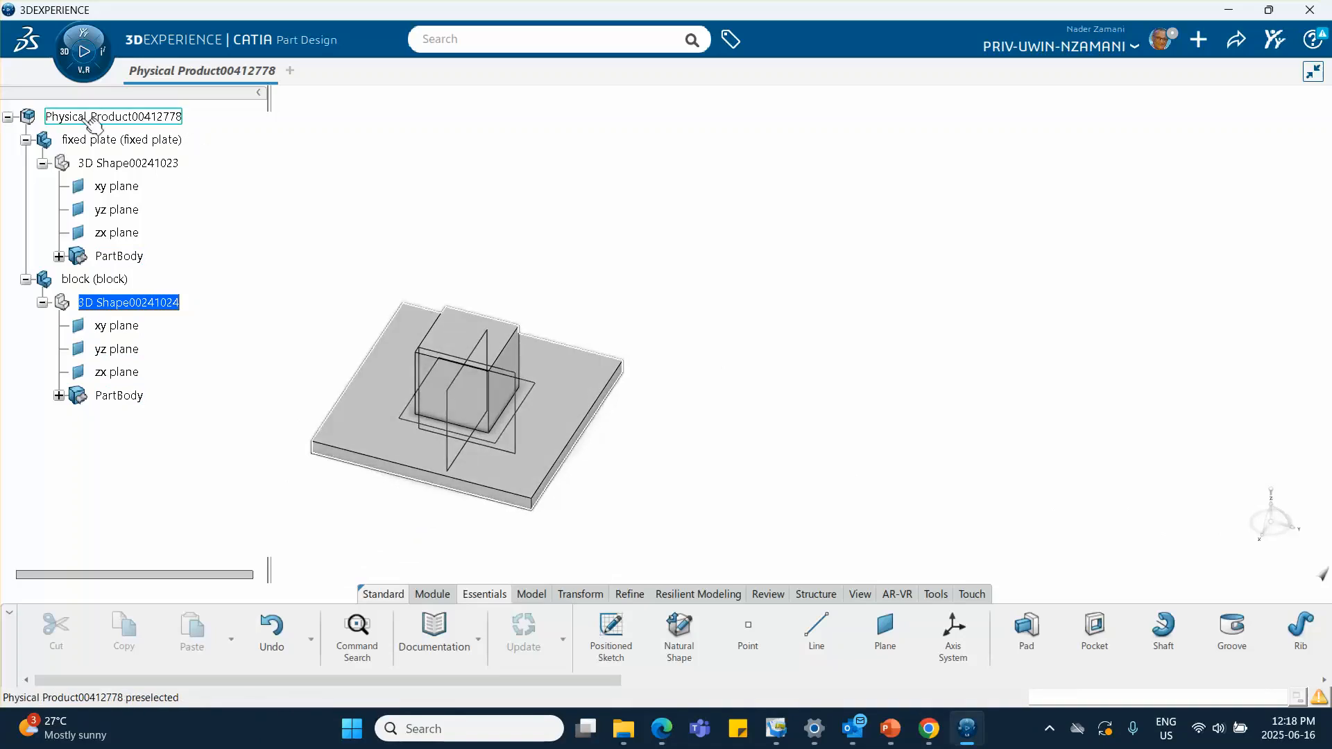
{"action": "left_click", "coordinate": [187, 118]}
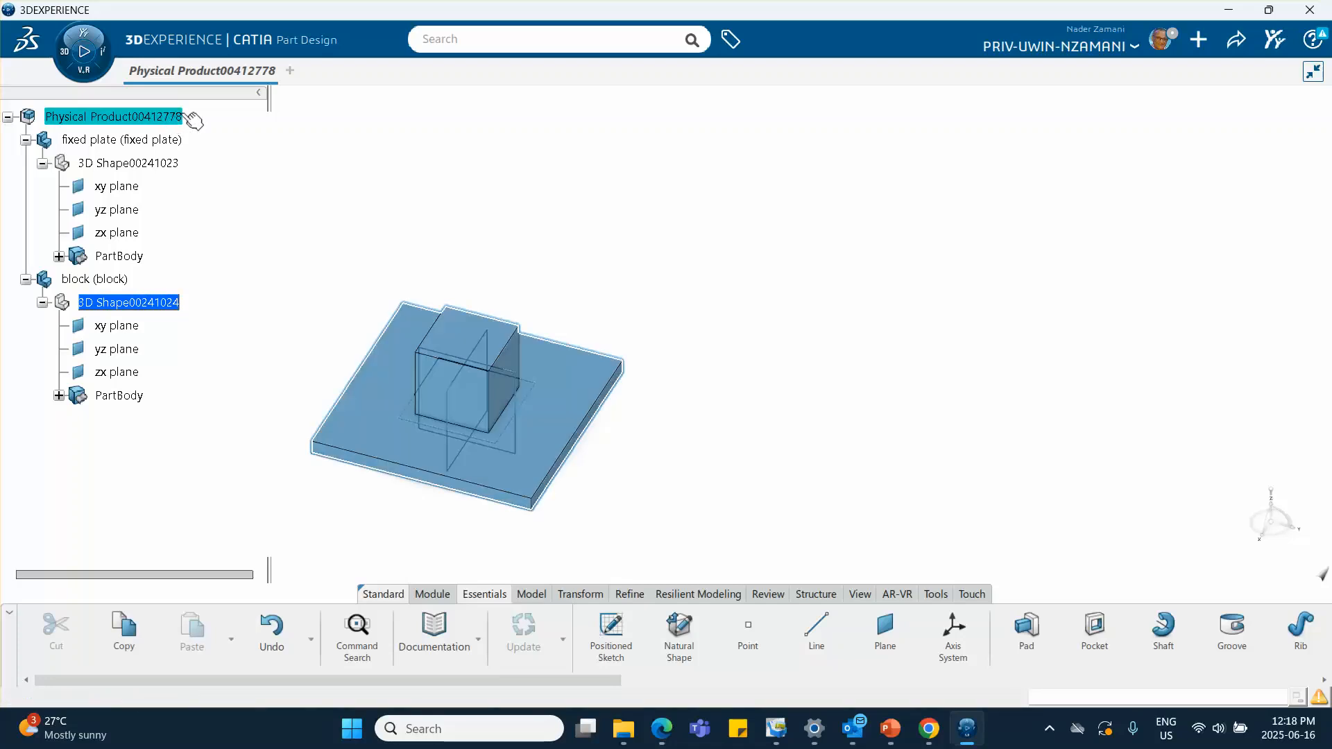
{"action": "double_click", "coordinate": [186, 117]}
{"action": "left_click", "coordinate": [827, 341]}
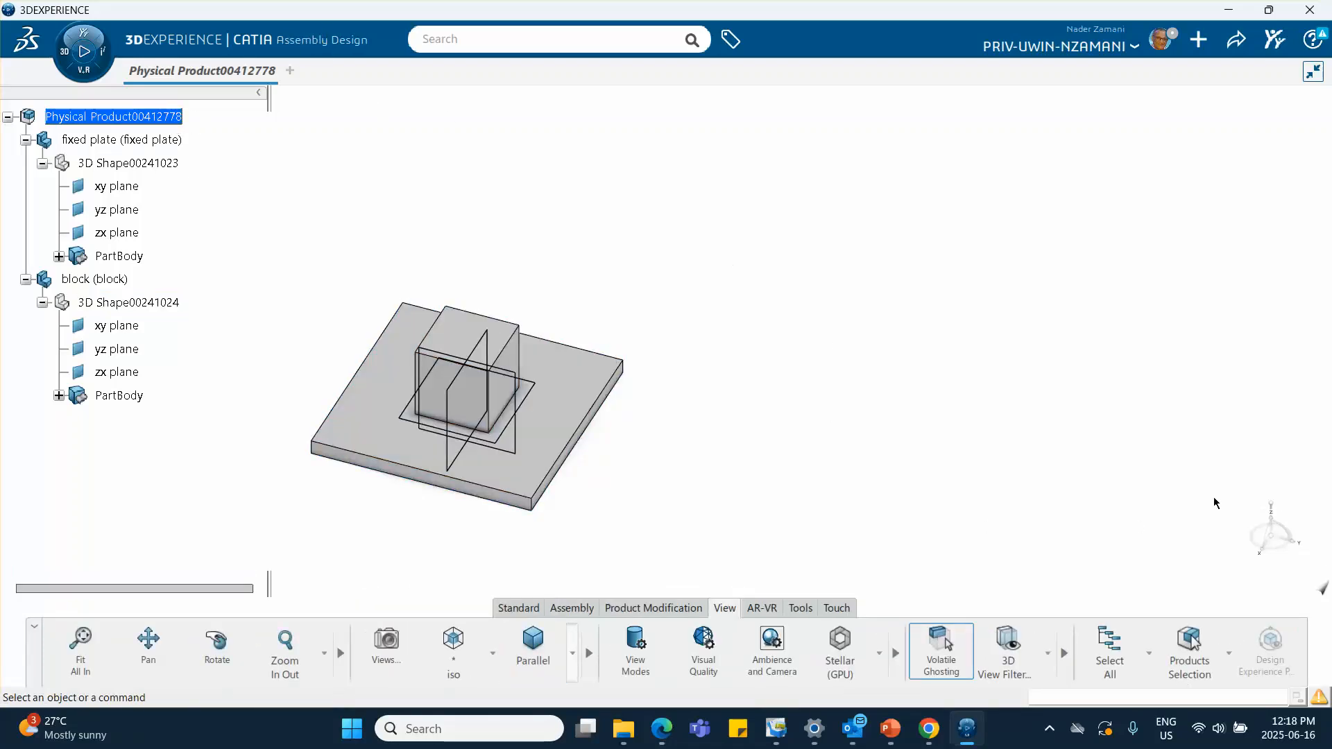
Attach the manipulation robot to the block and translate the block upward by a 1.1 m increment along W.
{"action": "left_click_drag", "start_coordinate": [1275, 541], "coordinate": [452, 333]}
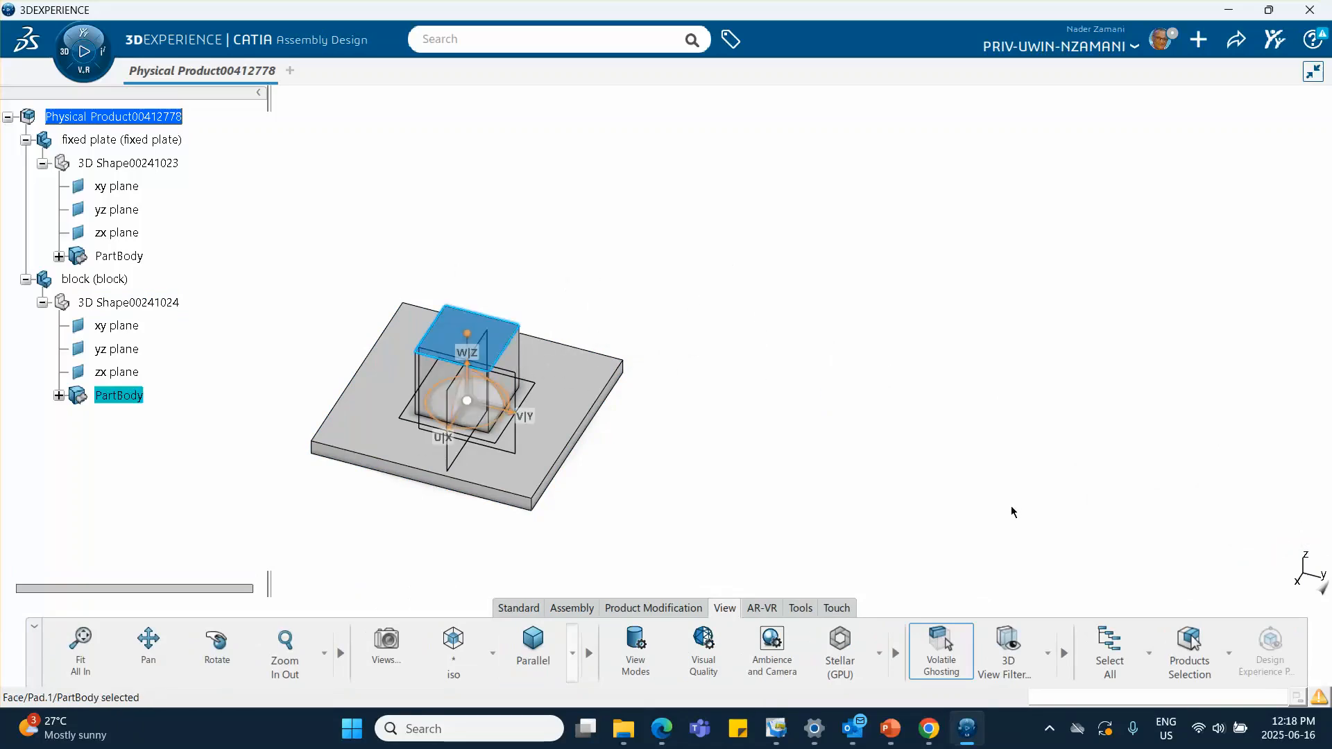
{"action": "double_click", "coordinate": [466, 376]}
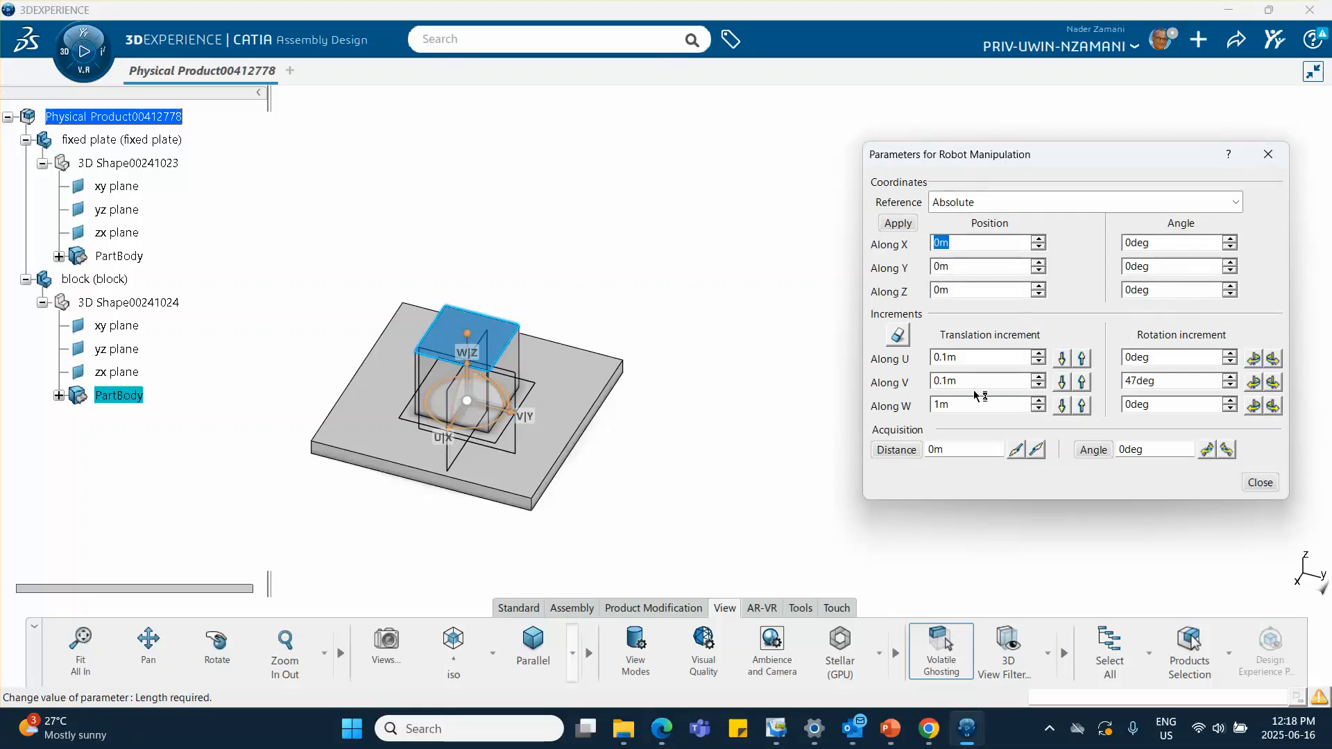
{"action": "left_click_drag", "start_coordinate": [957, 405], "coordinate": [872, 410]}
{"action": "type", "text": "1.1"}
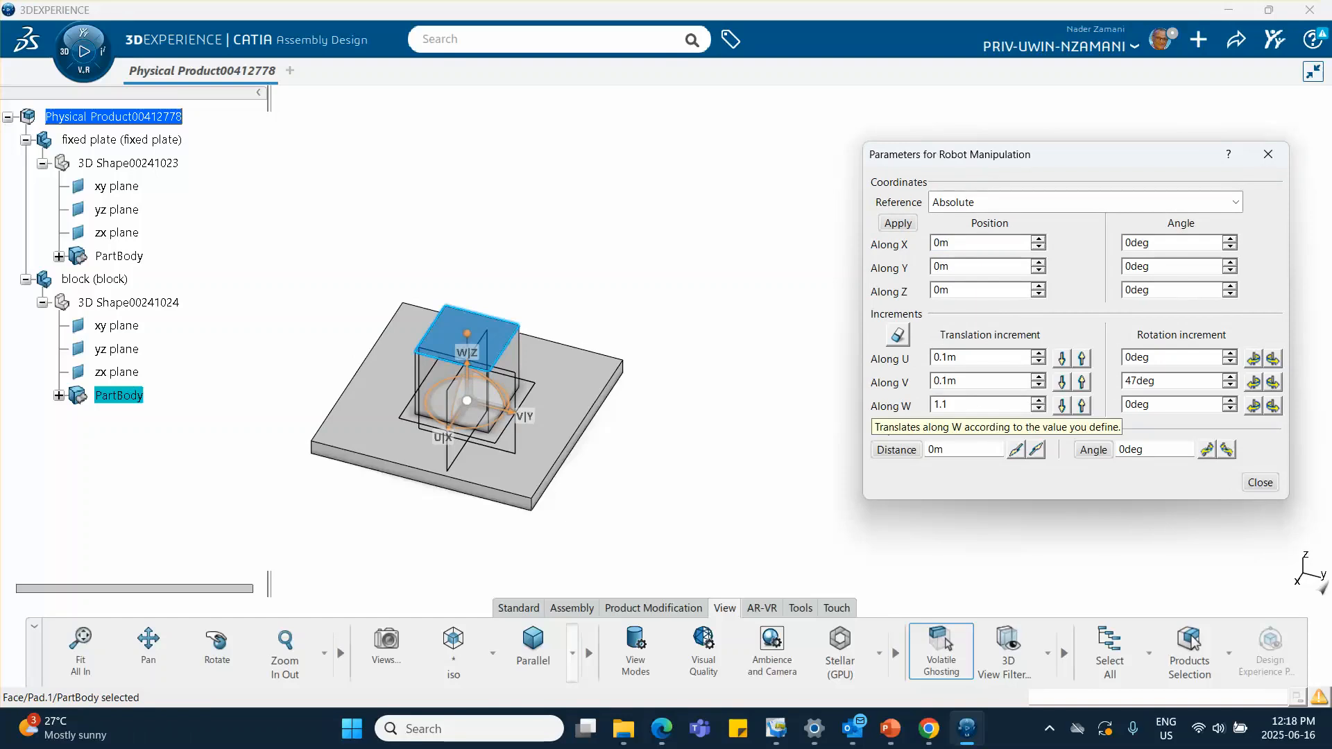
{"action": "left_click", "coordinate": [479, 338]}
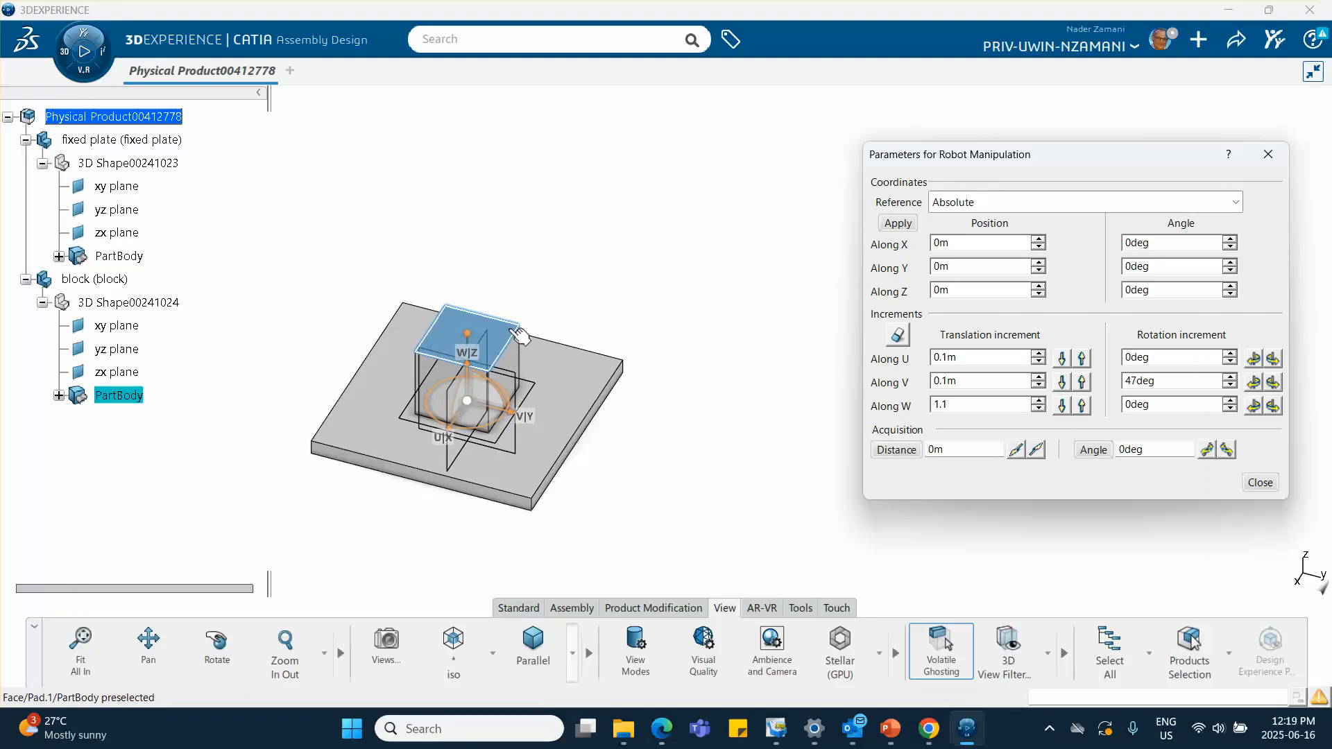
{"action": "left_click", "coordinate": [1083, 406]}
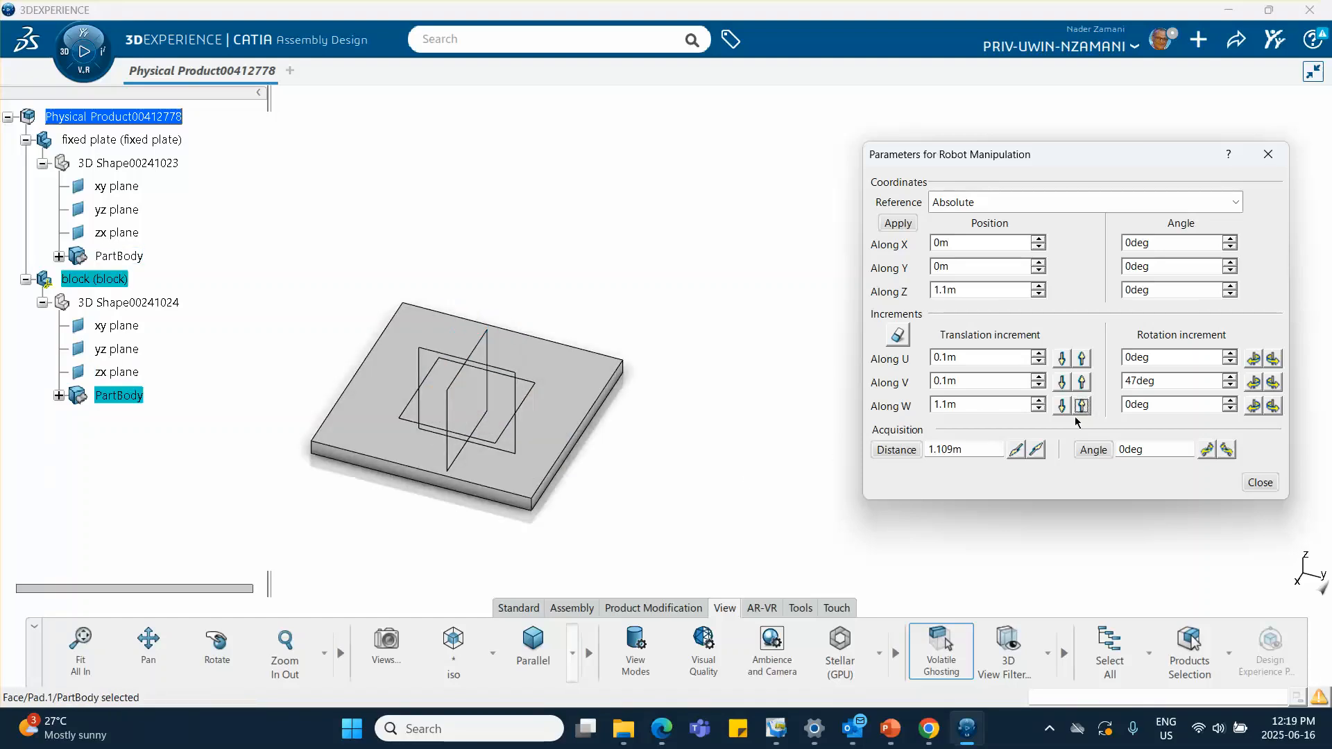
{"action": "left_click", "coordinate": [1260, 483]}
Return the manipulation robot from the block to its default place and deselect the block.
{"action": "middle_click_drag", "start_coordinate": [695, 303], "coordinate": [624, 381]}
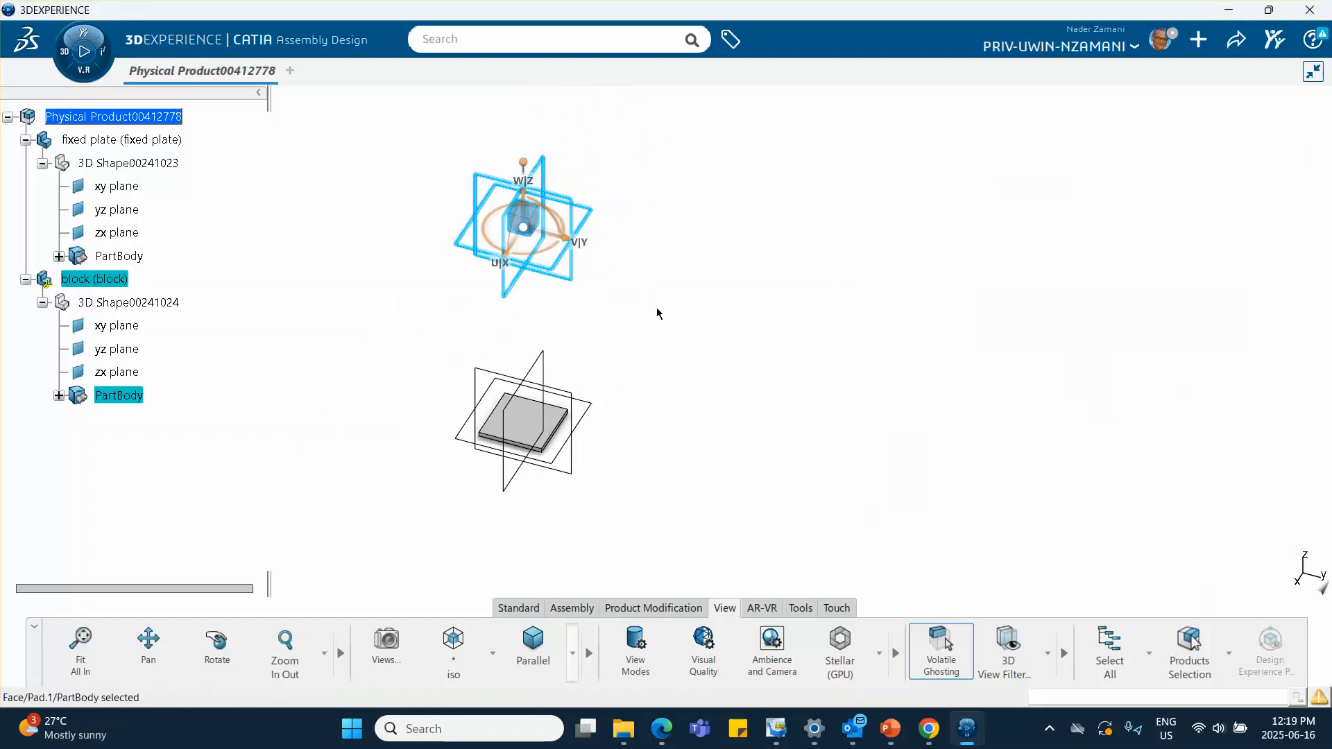
{"action": "left_click_drag", "start_coordinate": [527, 234], "coordinate": [1304, 548]}
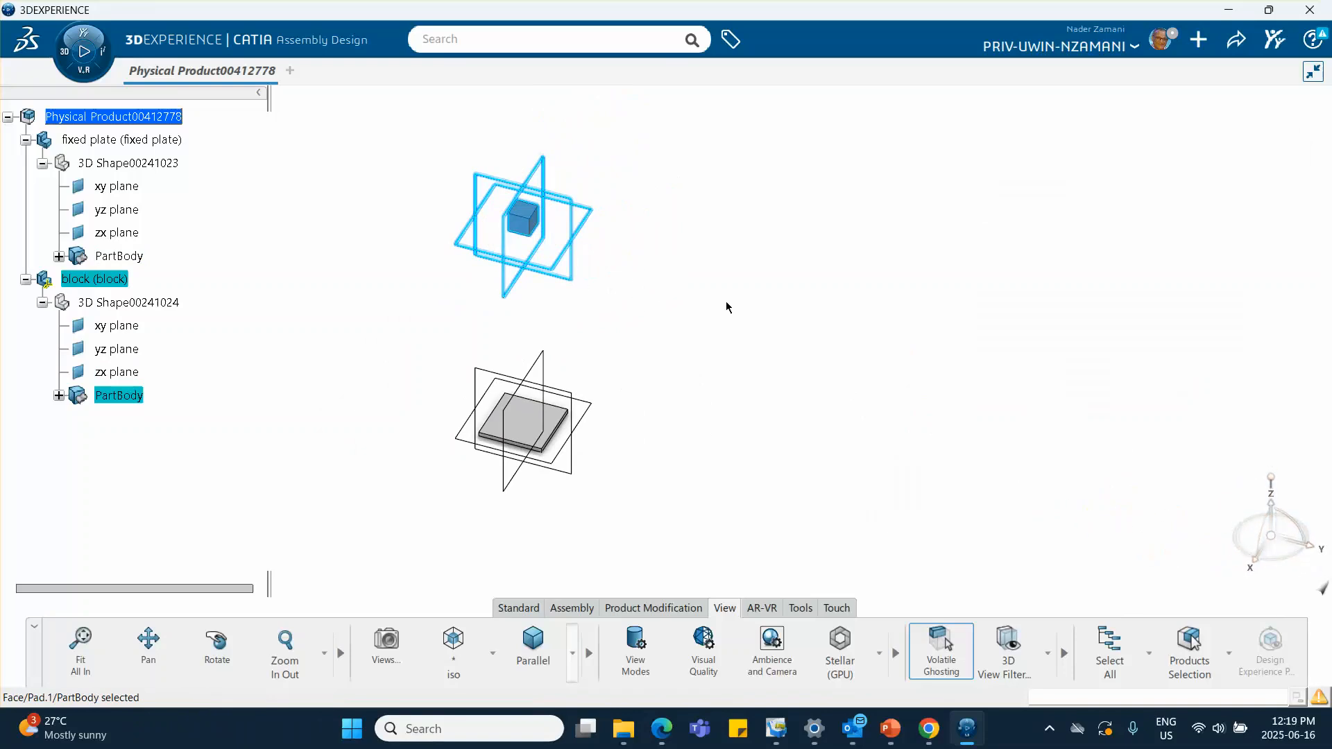
{"action": "left_click", "coordinate": [713, 329]}
Apply a Fix engineering connection to the fixed plate.
{"action": "middle_click_drag", "start_coordinate": [661, 374], "coordinate": [597, 199]}
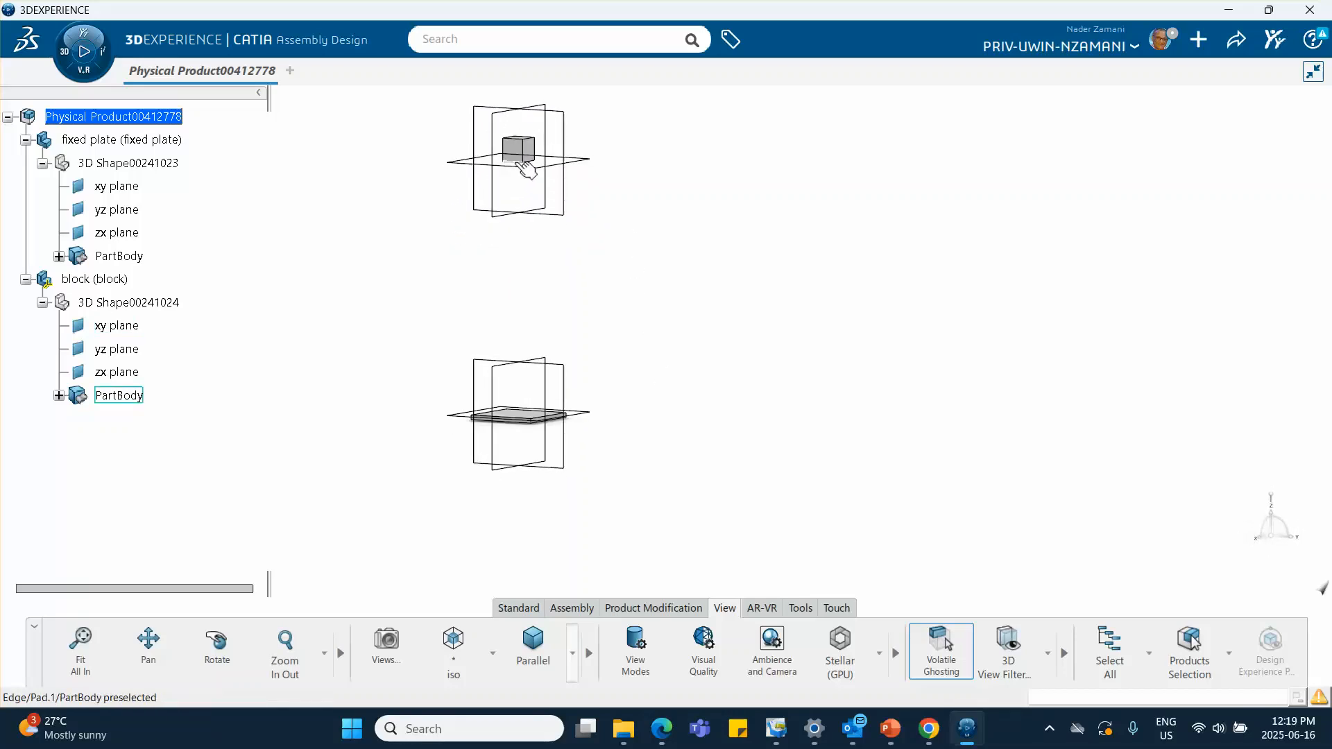
{"action": "middle_click_drag", "start_coordinate": [686, 300], "coordinate": [635, 430]}
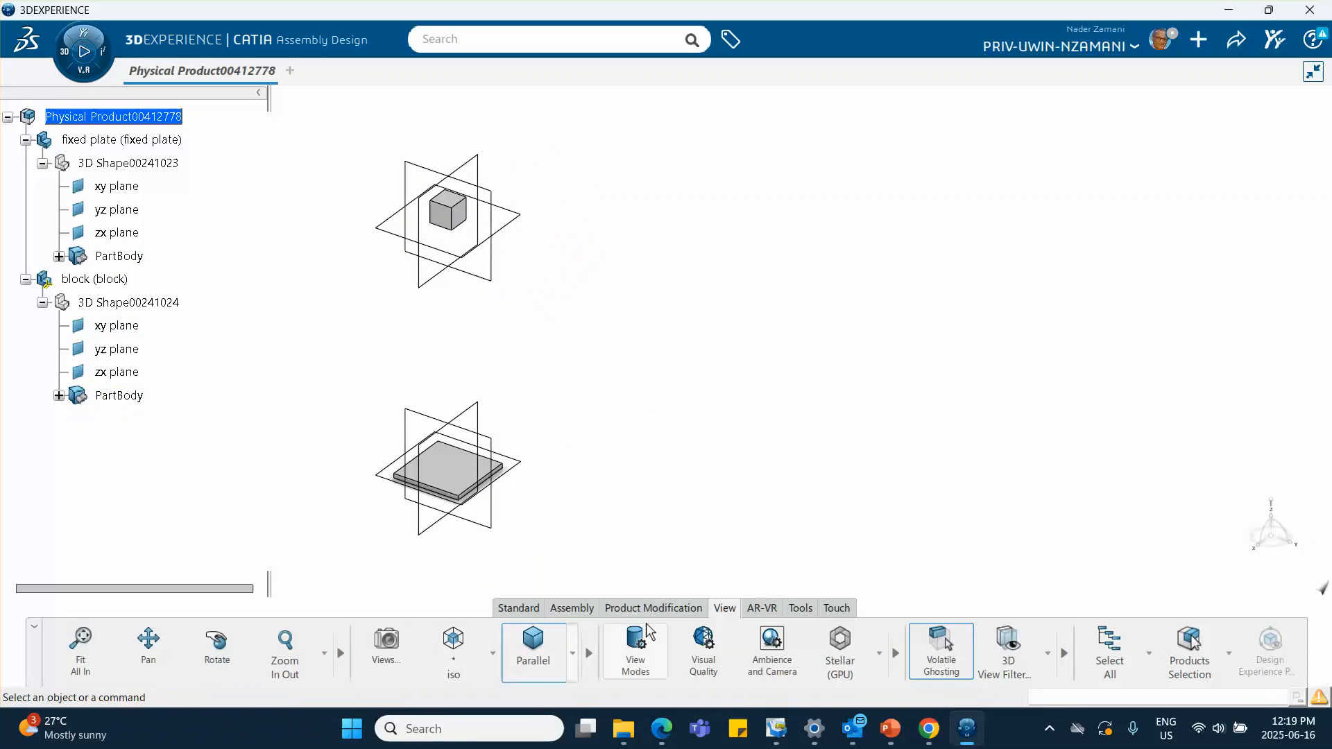
{"action": "left_click", "coordinate": [570, 608]}
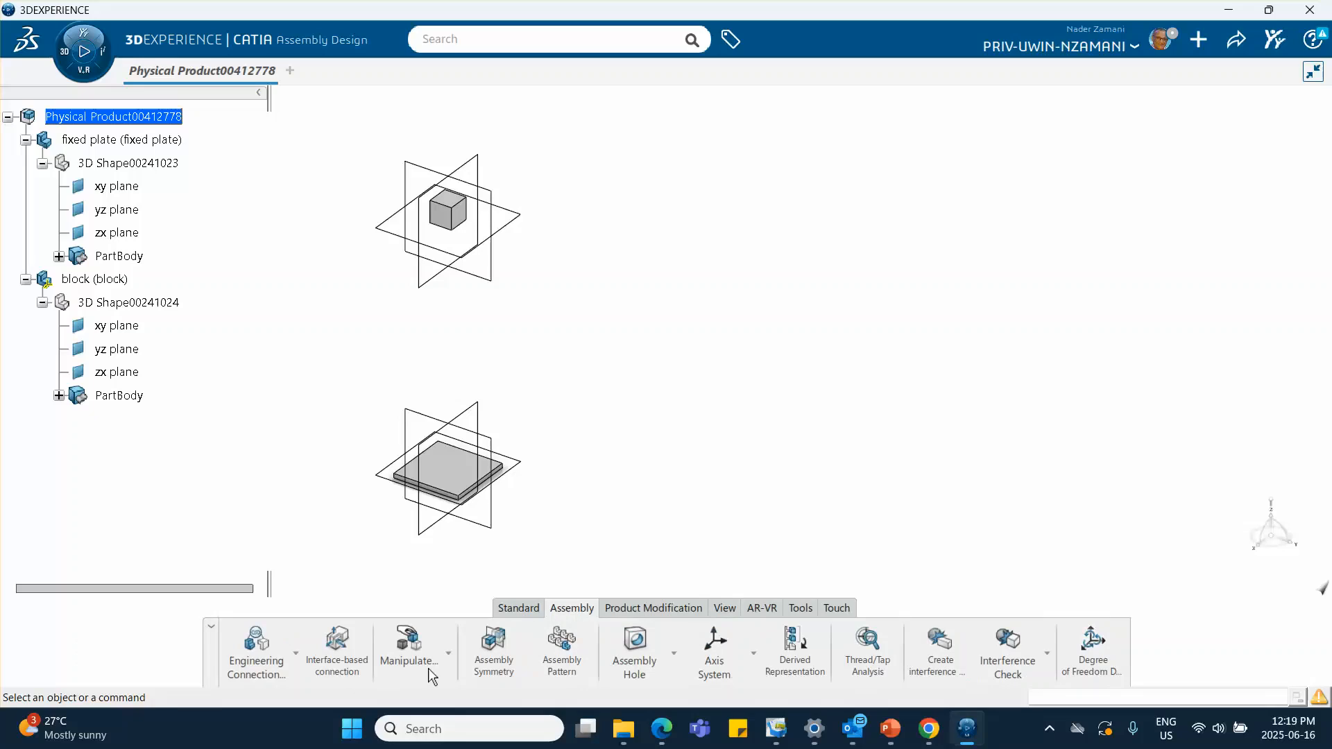
{"action": "left_click", "coordinate": [294, 655]}
{"action": "left_click", "coordinate": [276, 602]}
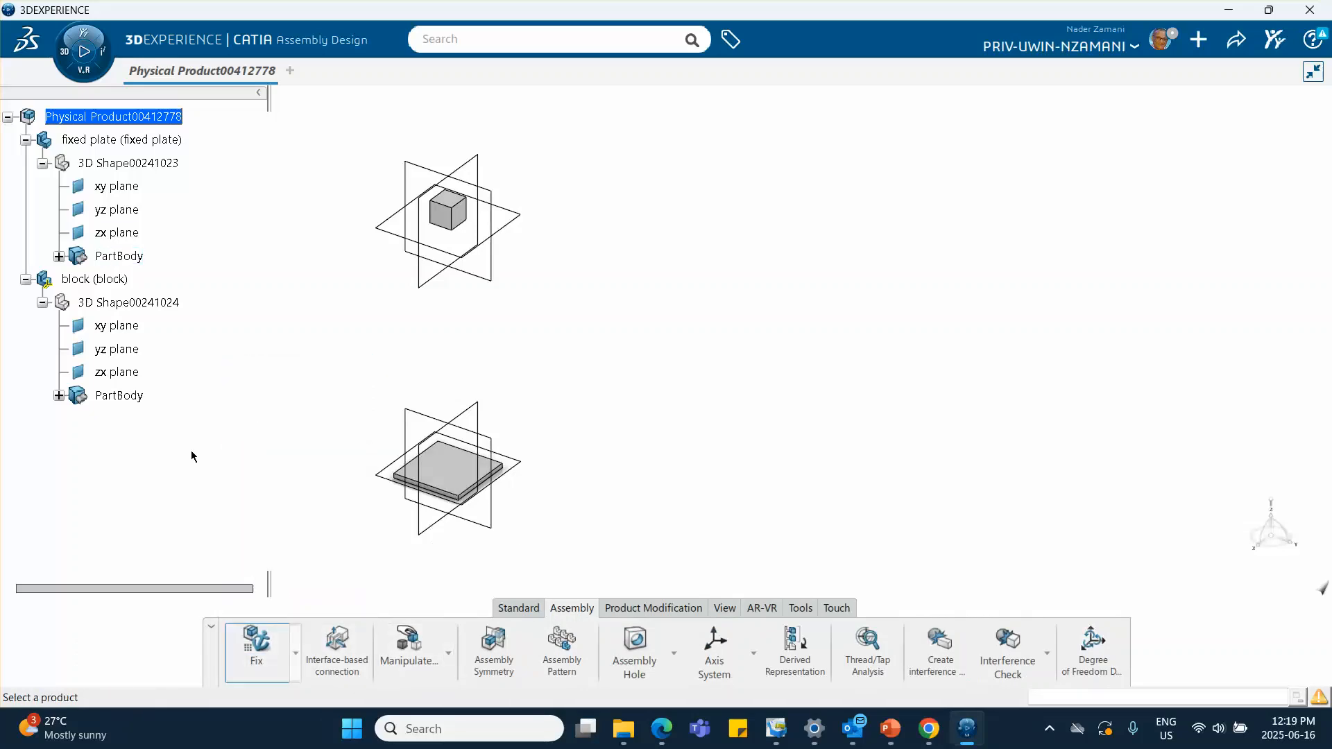
{"action": "left_click", "coordinate": [129, 139]}
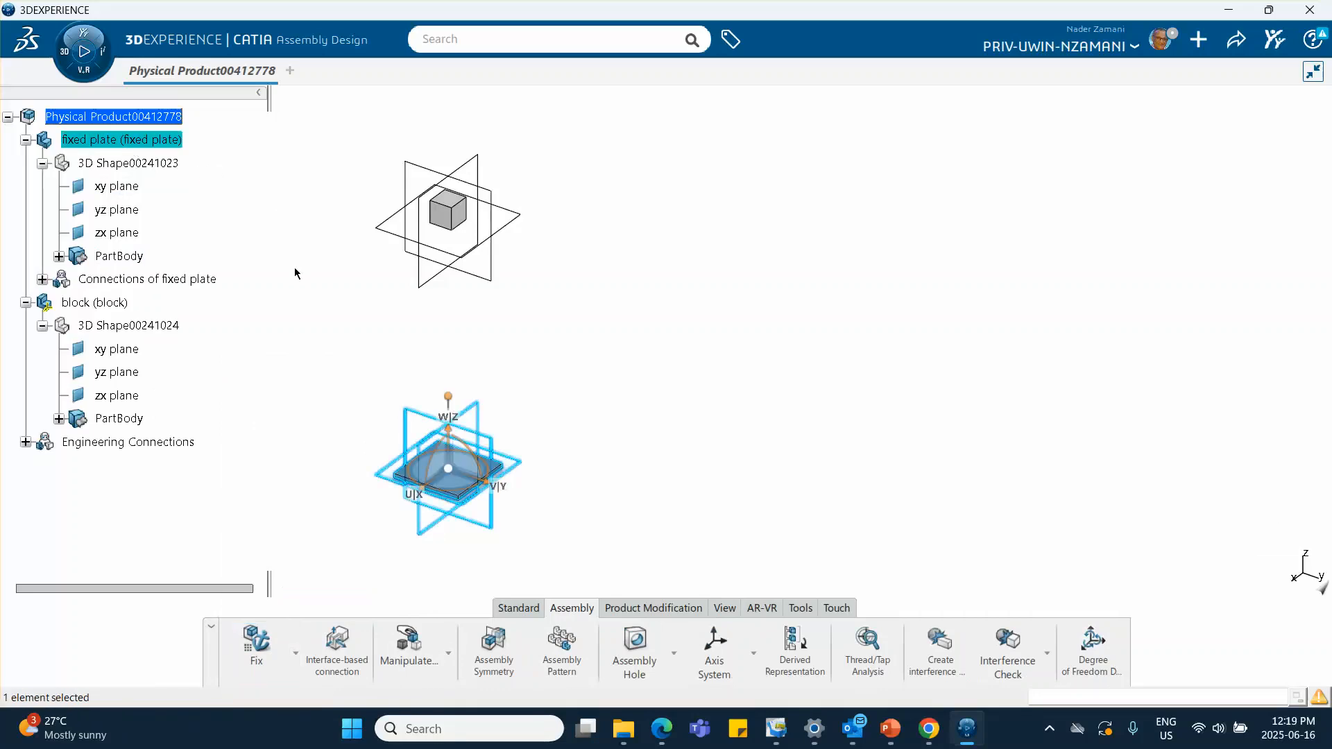
Deselect the fixed plate and inspect its Fix connection under Engineering Connections.
{"action": "left_click", "coordinate": [333, 388]}
{"action": "left_click", "coordinate": [25, 442]}
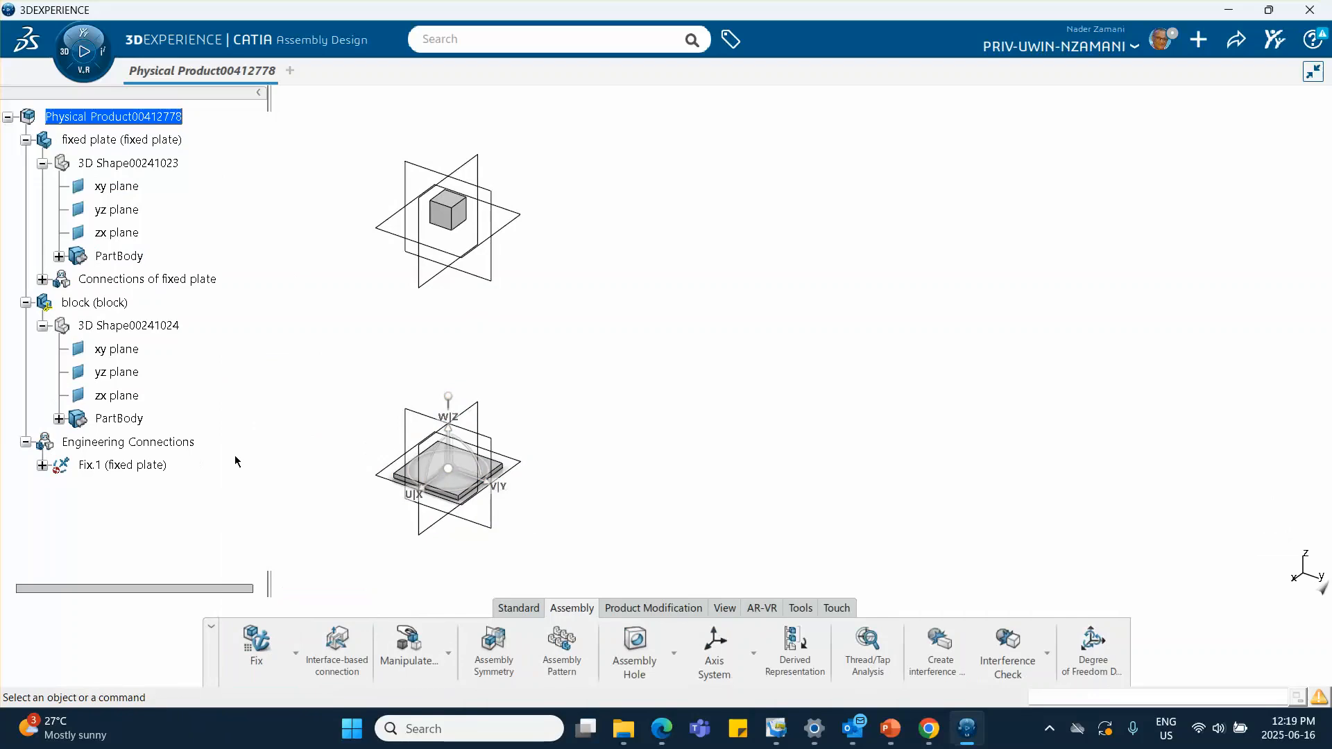
{"action": "left_click", "coordinate": [43, 465]}
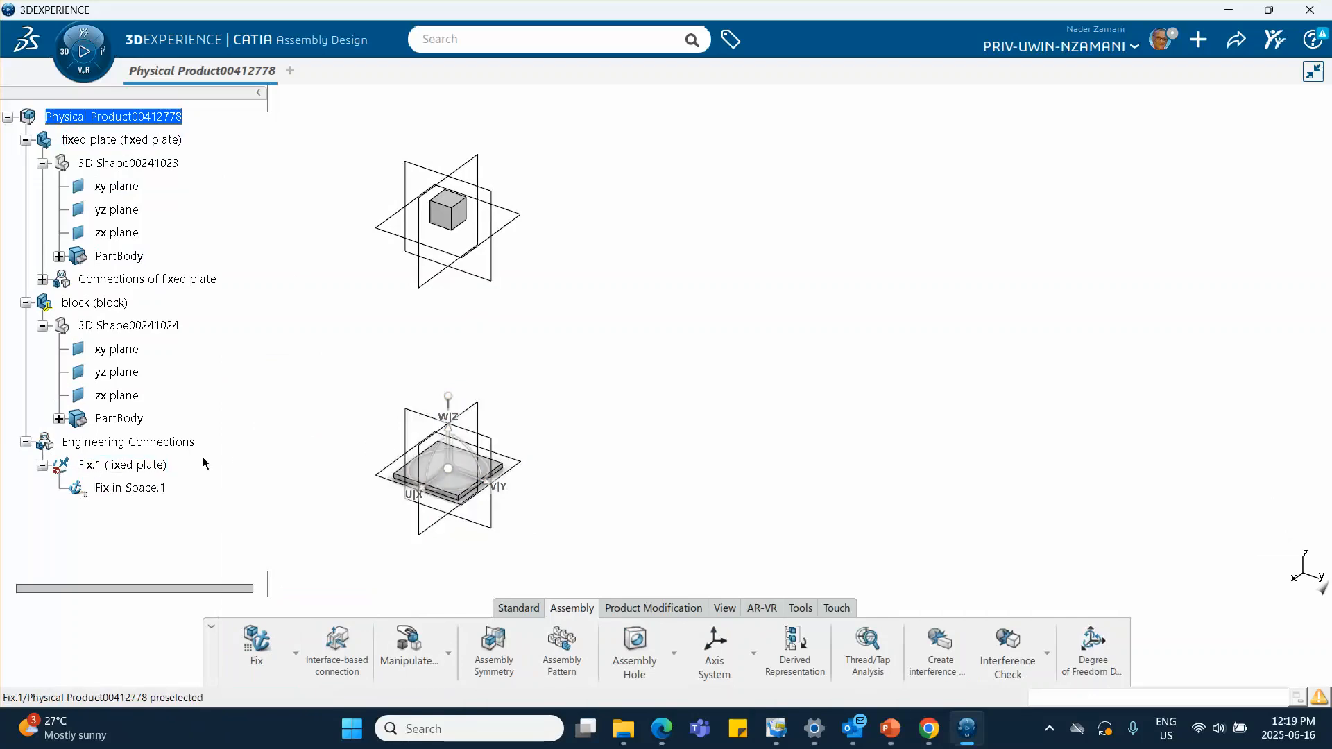
{"action": "left_click", "coordinate": [42, 466]}
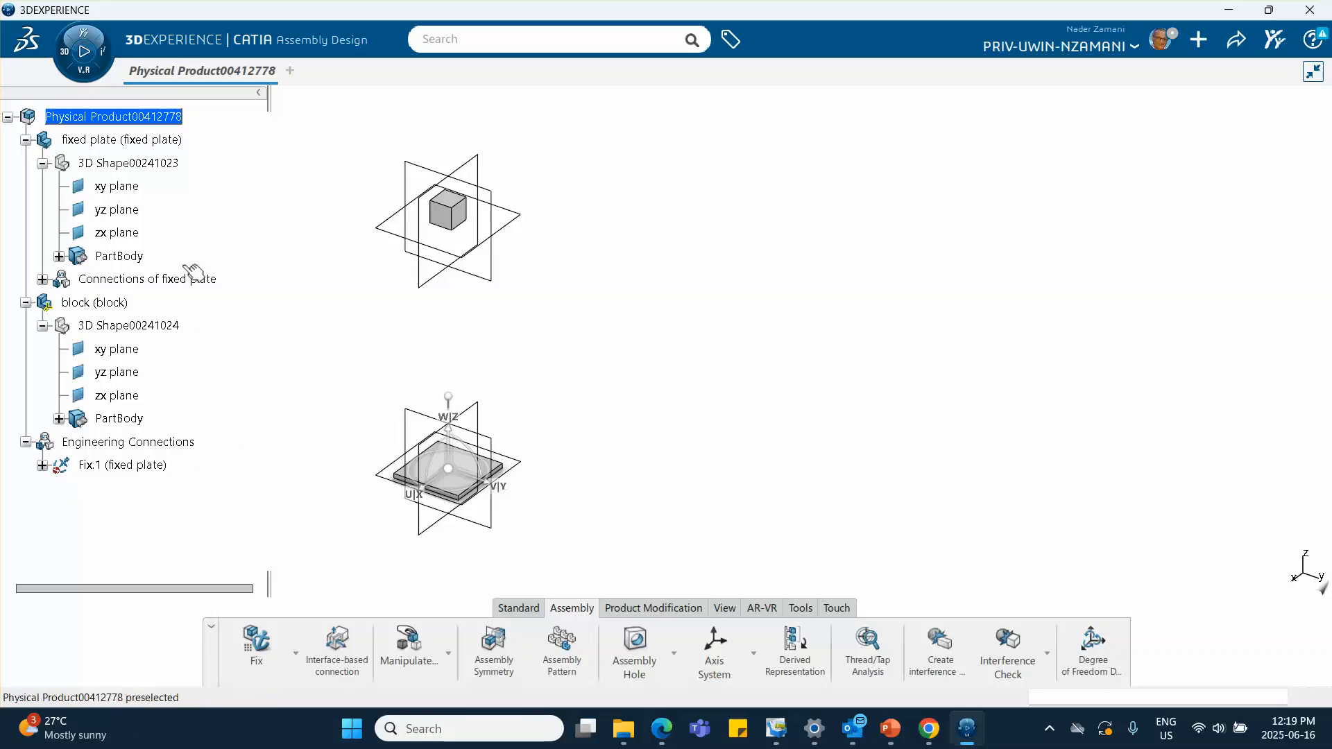
Switch to Motion Design and create Motion Analysis Case.1 for the assembly with a new mechanism.
{"action": "left_click", "coordinate": [64, 58]}
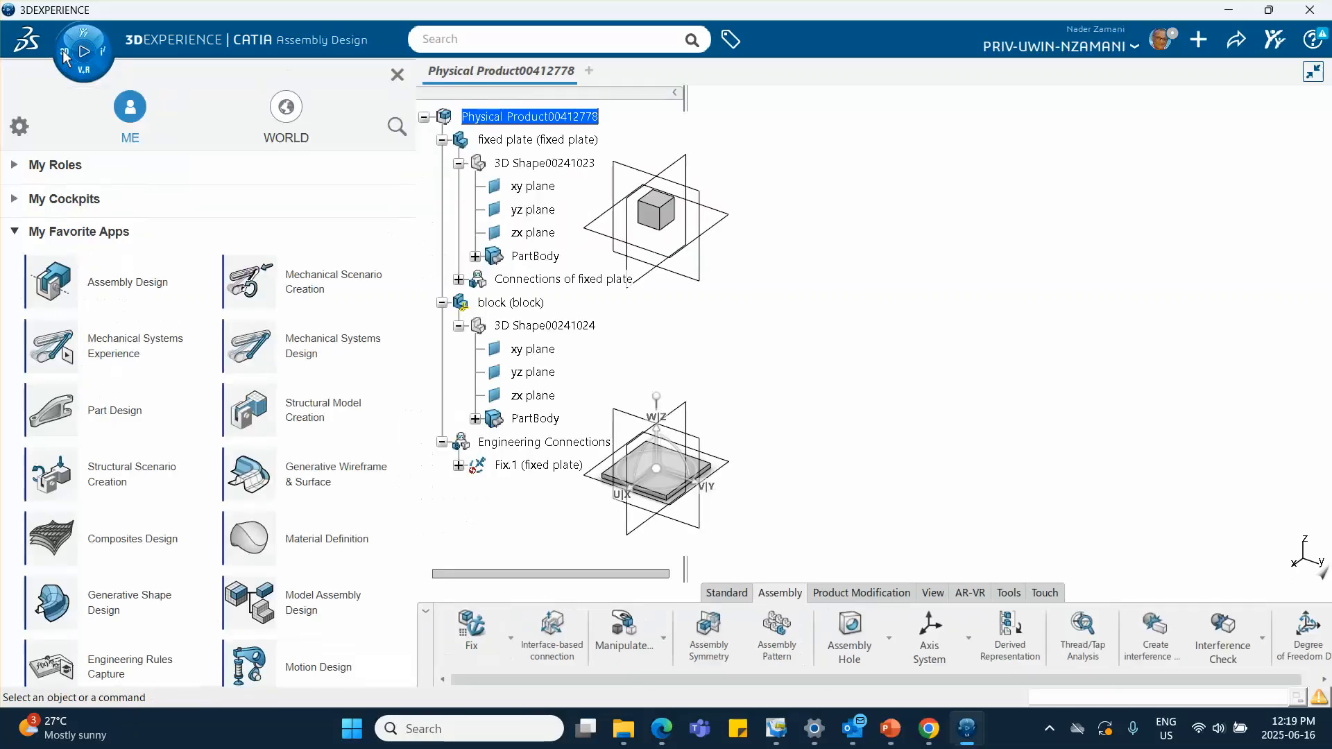
{"action": "scroll", "coordinate": [161, 335], "scroll_direction": "down", "scroll_amount": 3}
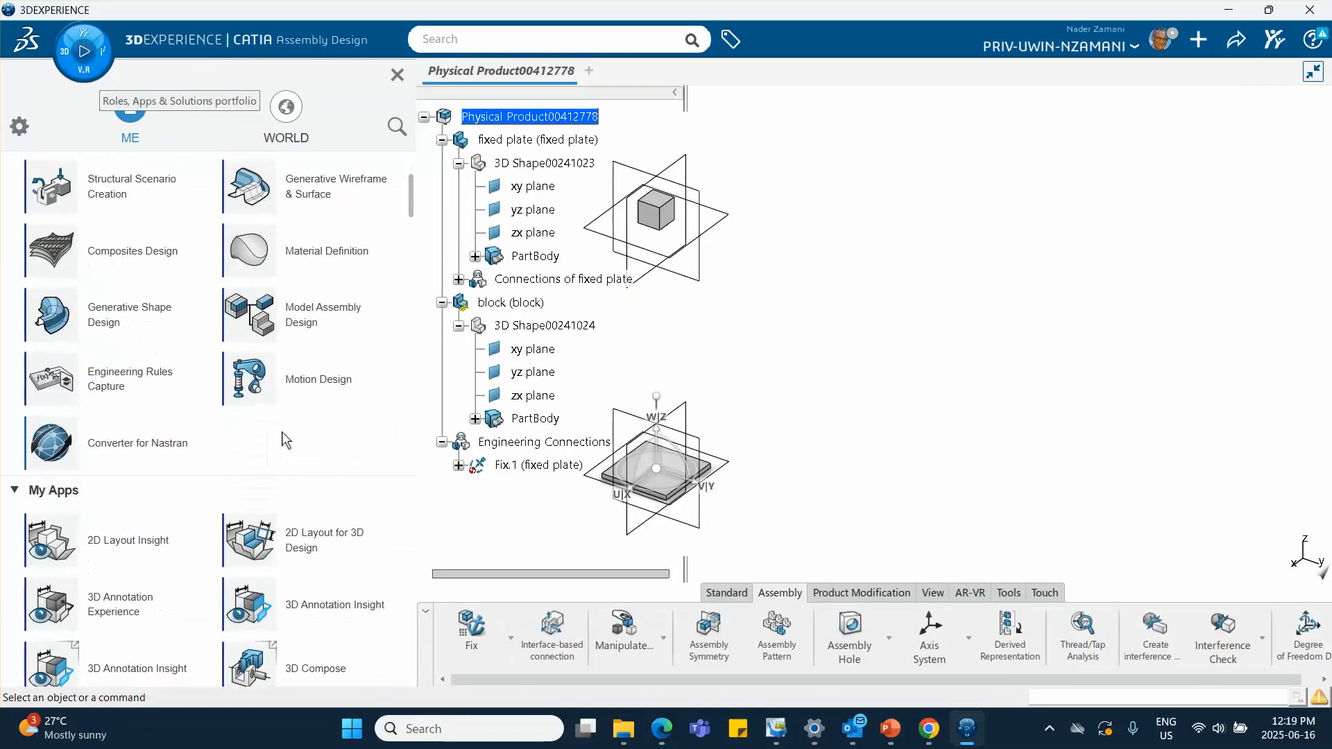
{"action": "left_click", "coordinate": [319, 386]}
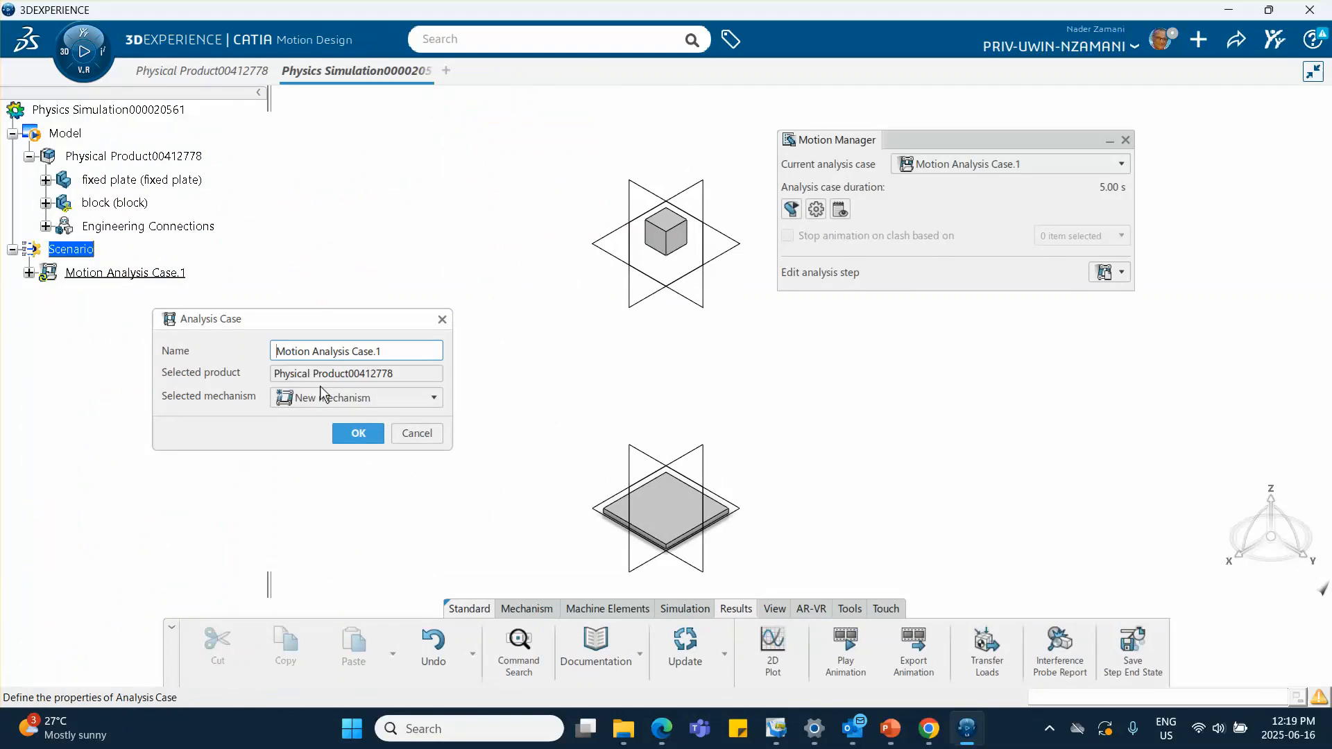
{"action": "left_click_drag", "start_coordinate": [359, 326], "coordinate": [474, 177]}
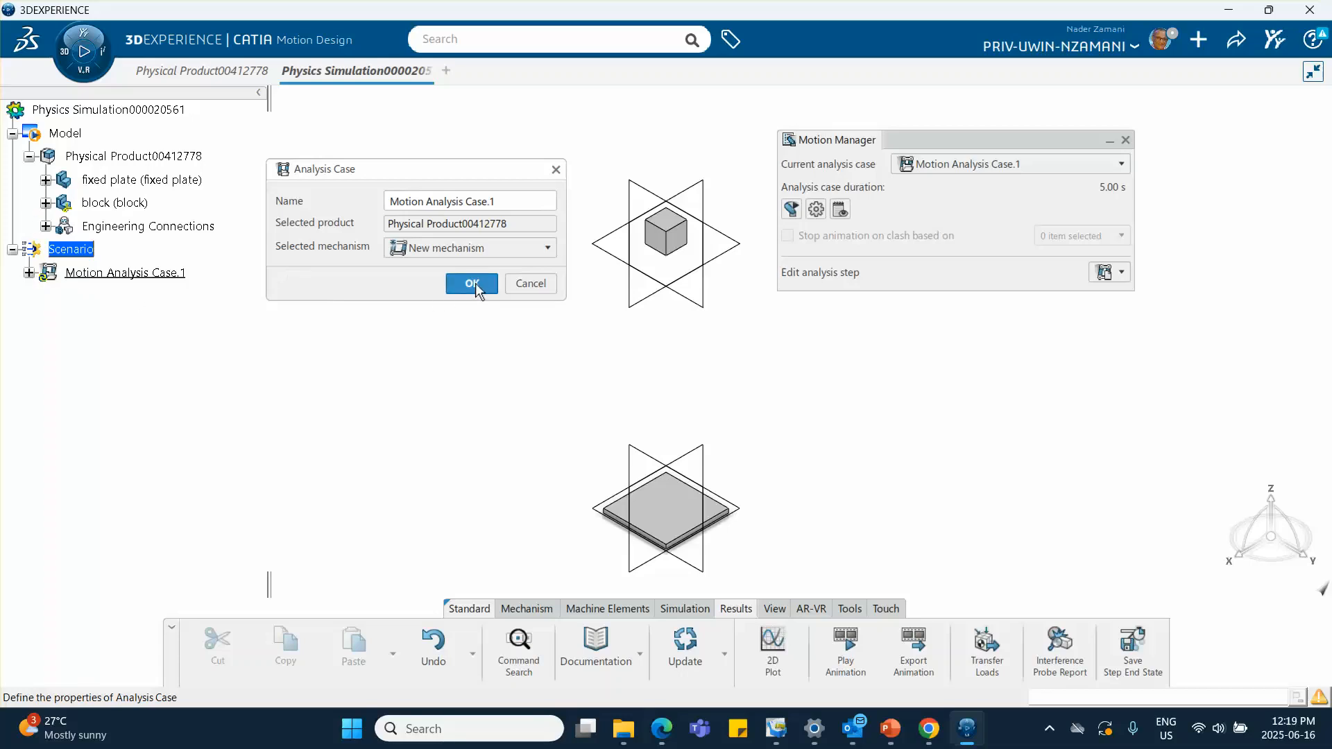
{"action": "left_click", "coordinate": [472, 286]}
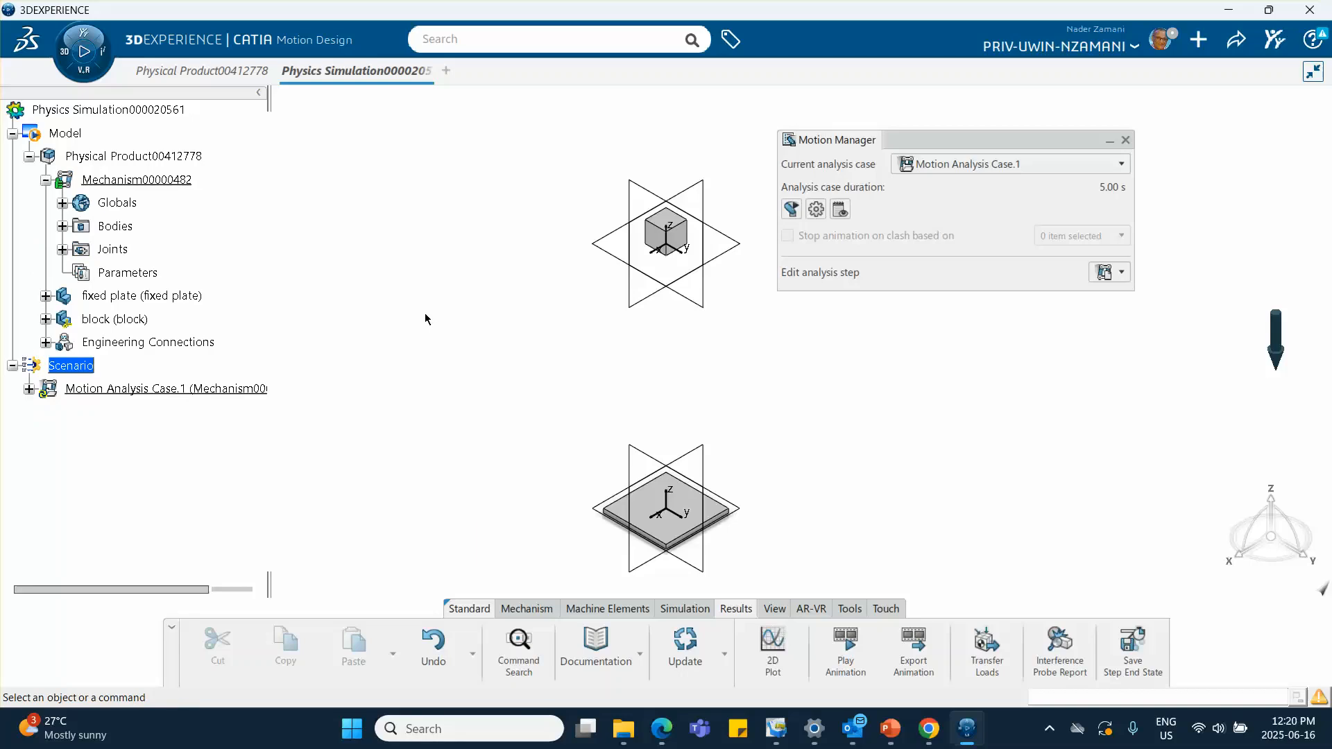
Review the mechanism's joints and the direction and magnitude of its gravity definition.
{"action": "left_click", "coordinate": [62, 249]}
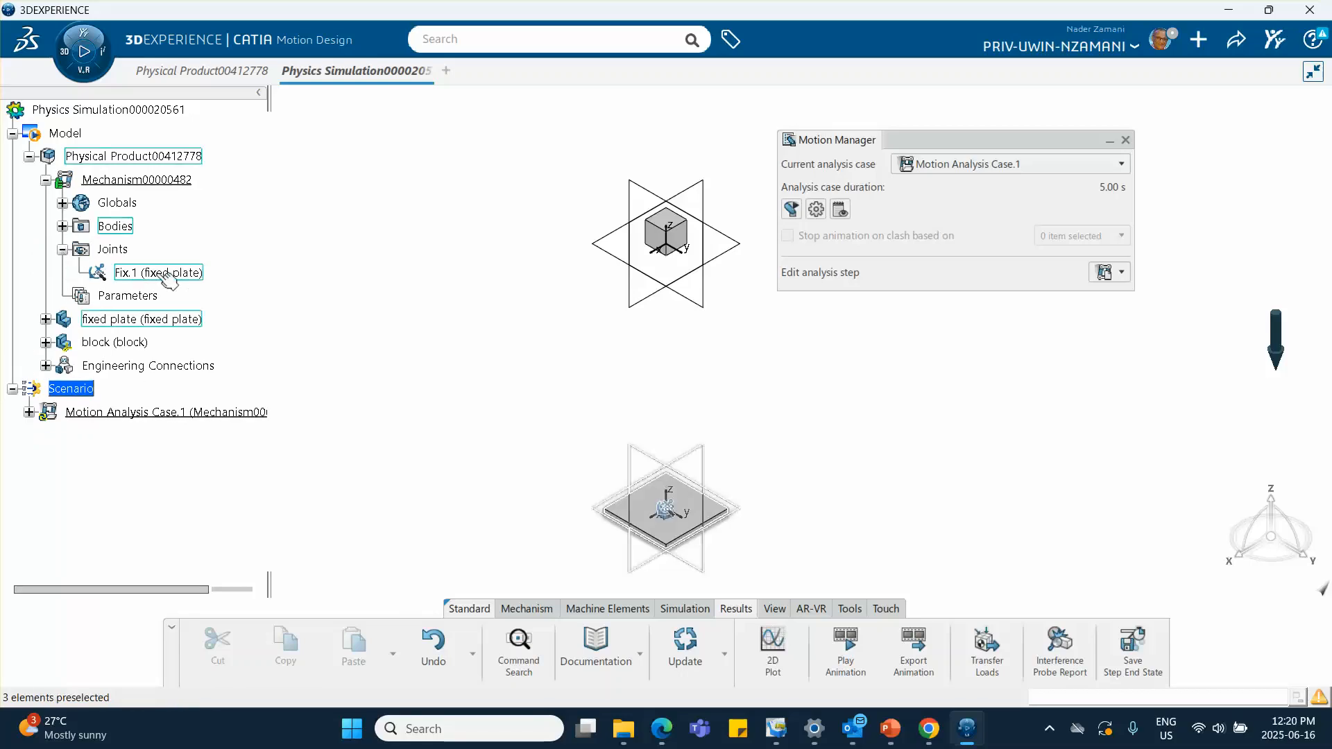
{"action": "left_click", "coordinate": [62, 202]}
{"action": "double_click", "coordinate": [137, 226]}
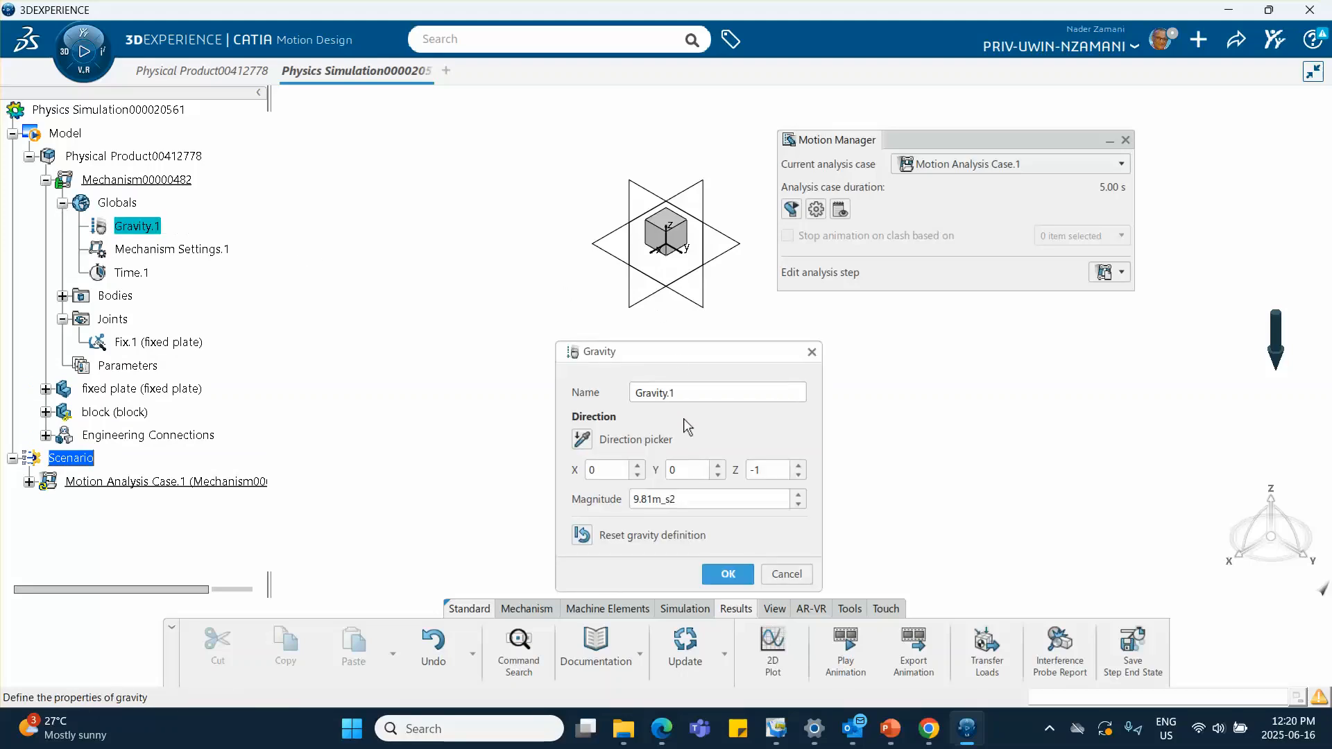
{"action": "left_click_drag", "start_coordinate": [677, 352], "coordinate": [501, 259]}
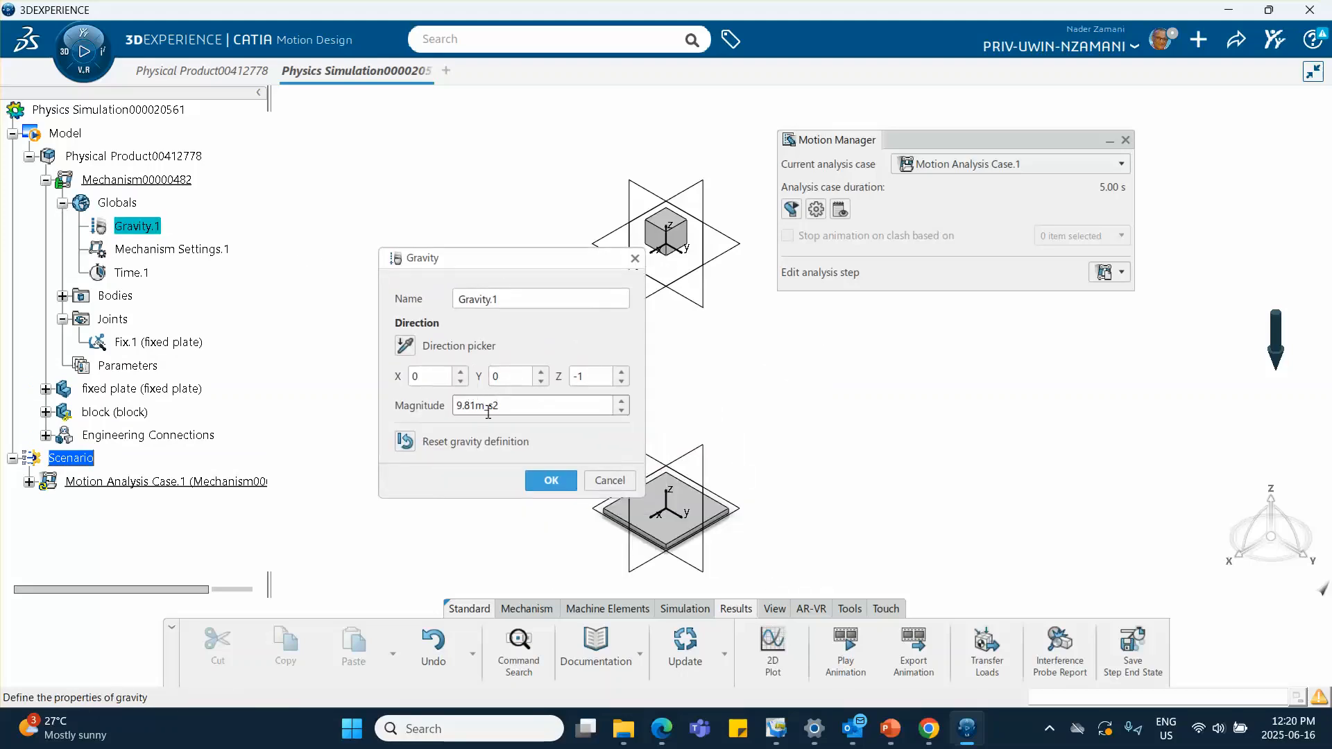
{"action": "left_click", "coordinate": [549, 481]}
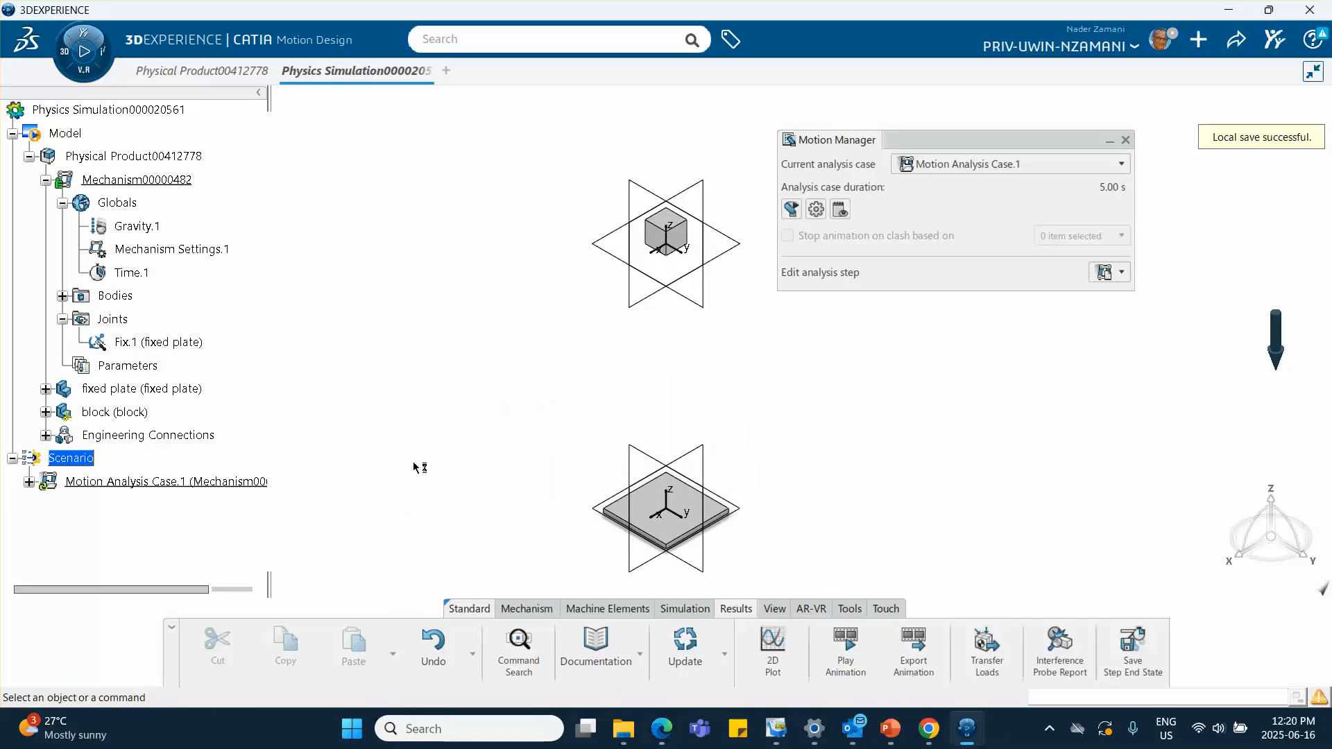
Review the mass and inertia properties of the block body in the mechanism.
{"action": "middle_click_drag", "start_coordinate": [414, 467], "coordinate": [283, 429]}
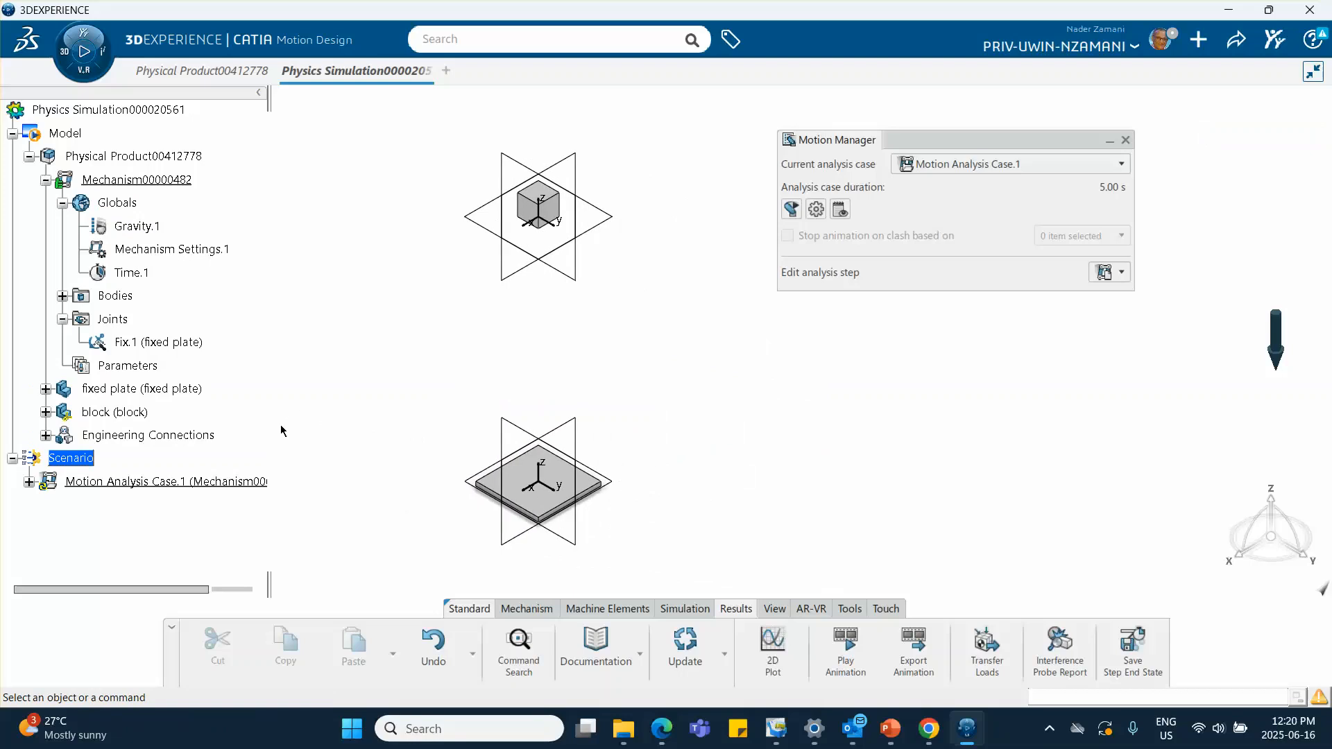
{"action": "left_click", "coordinate": [62, 296]}
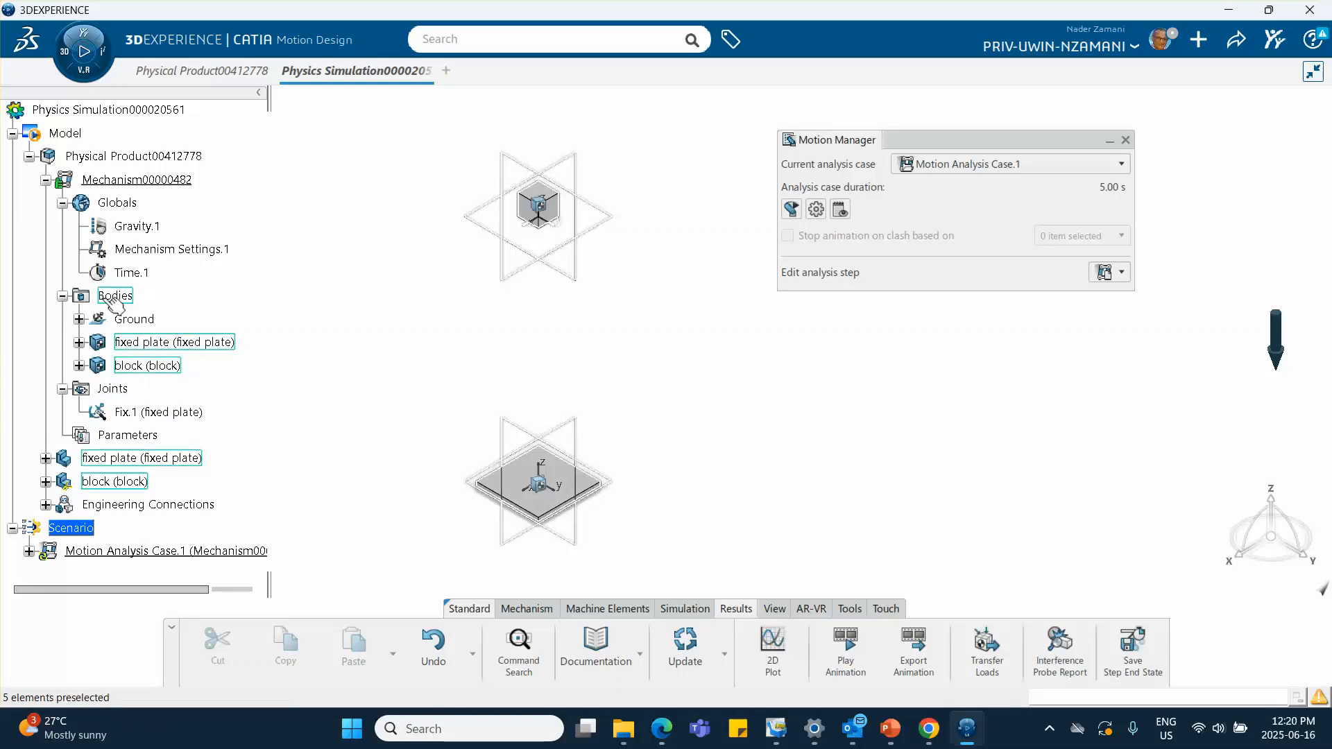
{"action": "double_click", "coordinate": [172, 368]}
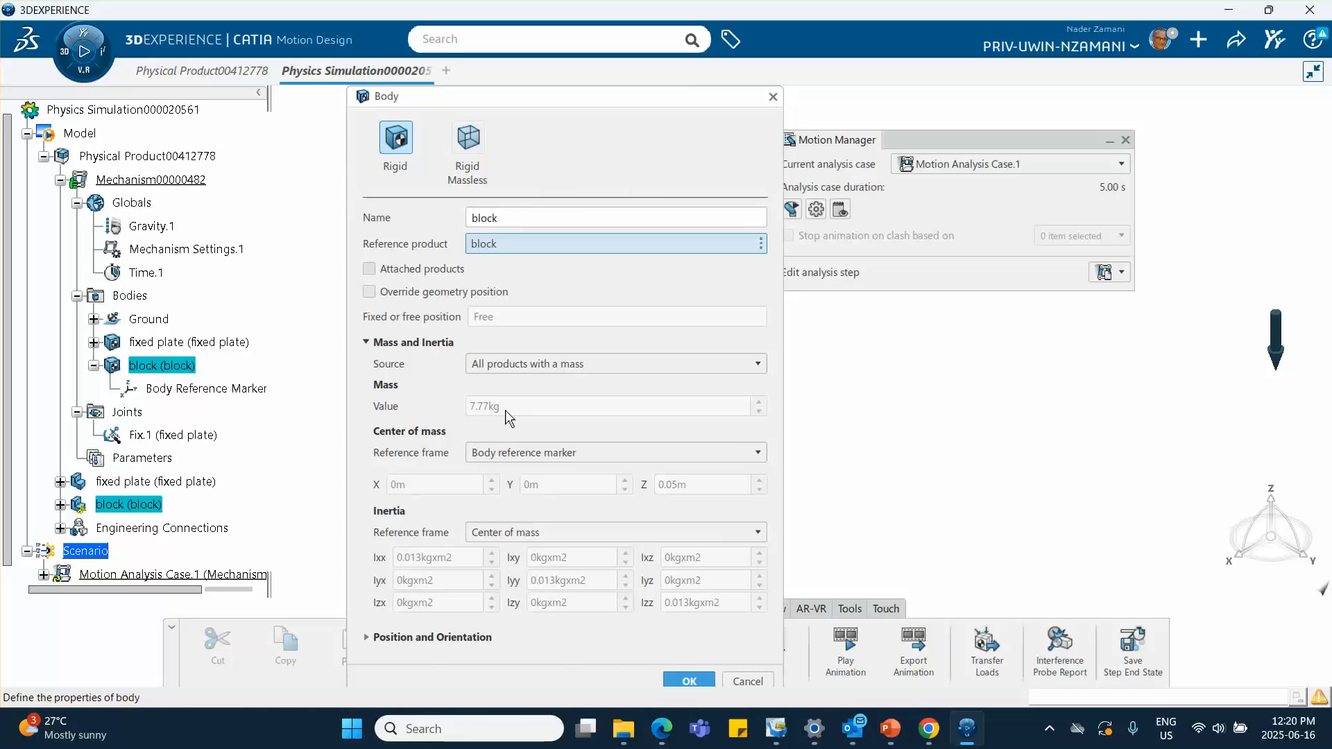
{"action": "left_click", "coordinate": [689, 681]}
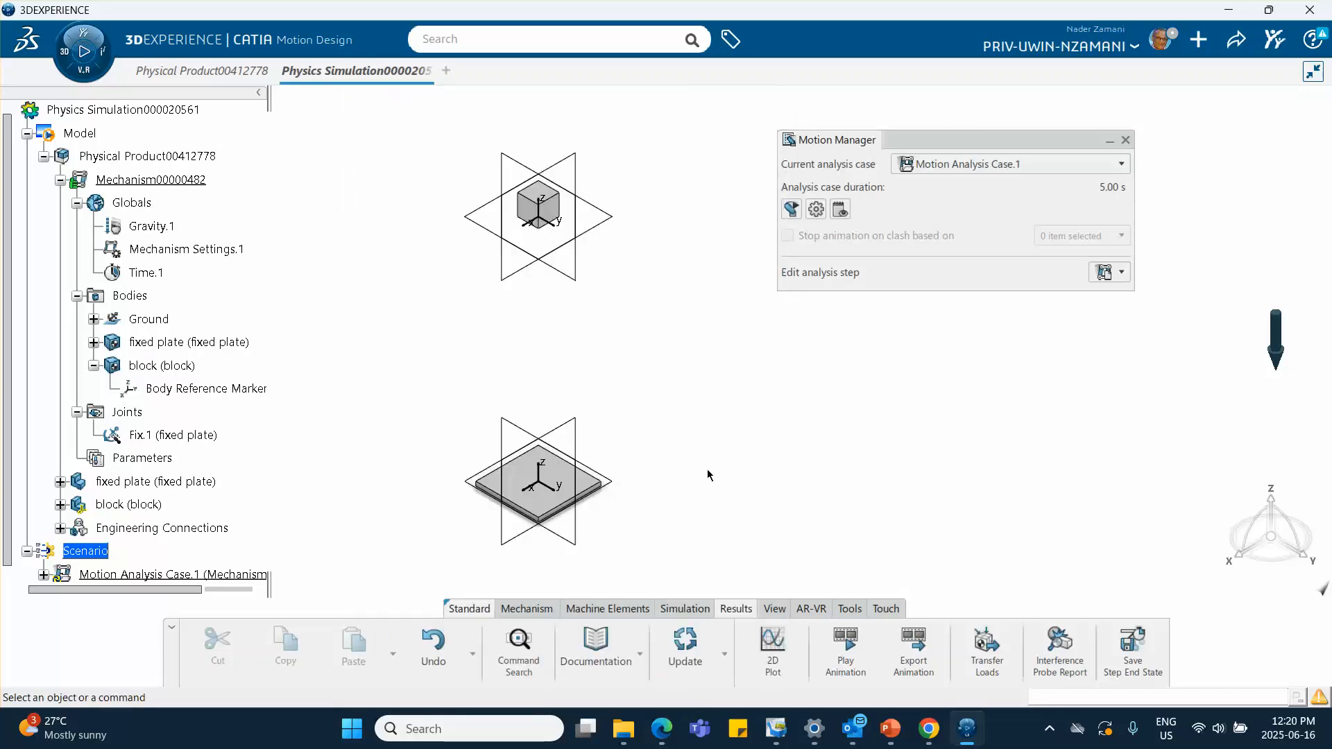
Run Motion Analysis Case.1 and close the computation report.
{"action": "middle_click_drag", "start_coordinate": [683, 462], "coordinate": [598, 465]}
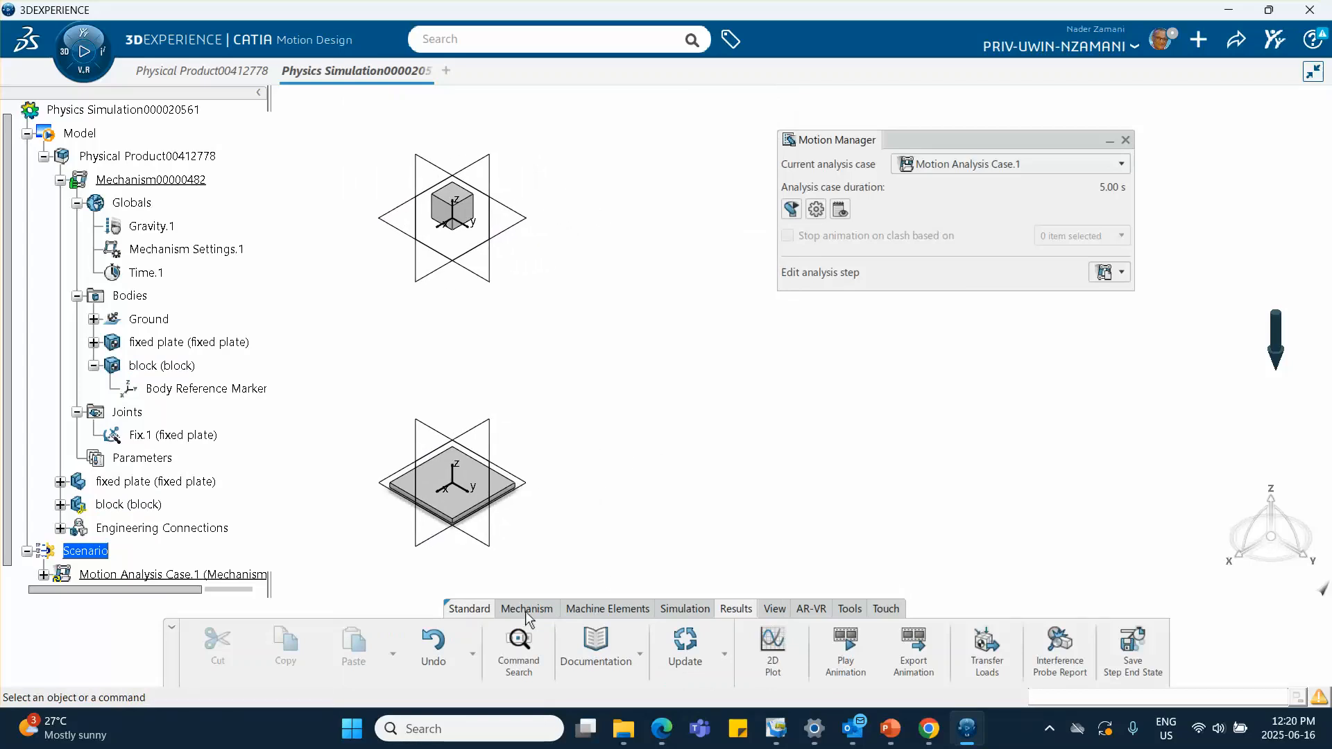
{"action": "left_click", "coordinate": [680, 609]}
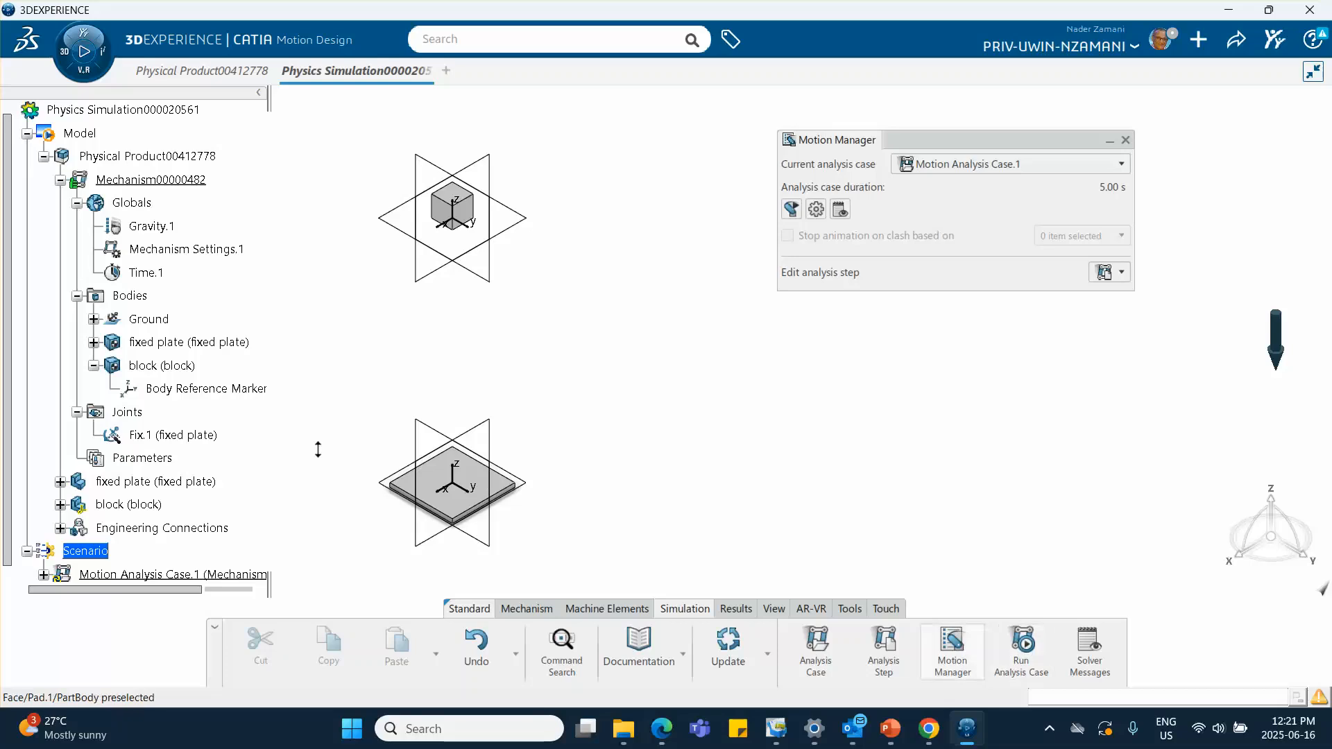
{"action": "middle_click_drag", "start_coordinate": [200, 377], "coordinate": [200, 381]}
{"action": "middle_click_drag", "start_coordinate": [641, 444], "coordinate": [255, 438]}
{"action": "mouse_move", "coordinate": [767, 394]}
{"action": "middle_mouse_down"}
{"action": "mouse_move", "coordinate": [627, 393]}
{"action": "mouse_move", "coordinate": [653, 363]}
{"action": "mouse_move", "coordinate": [710, 380]}
{"action": "middle_mouse_up"}
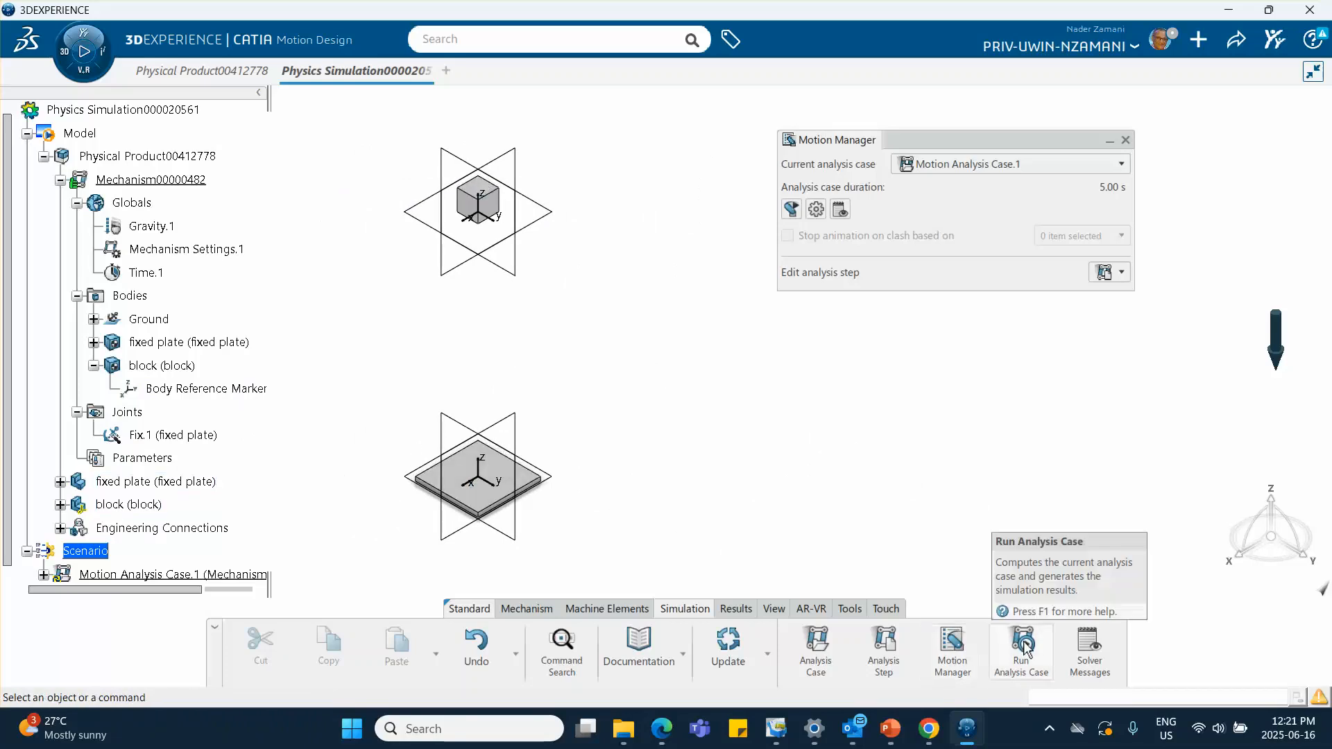
{"action": "left_click", "coordinate": [1025, 648]}
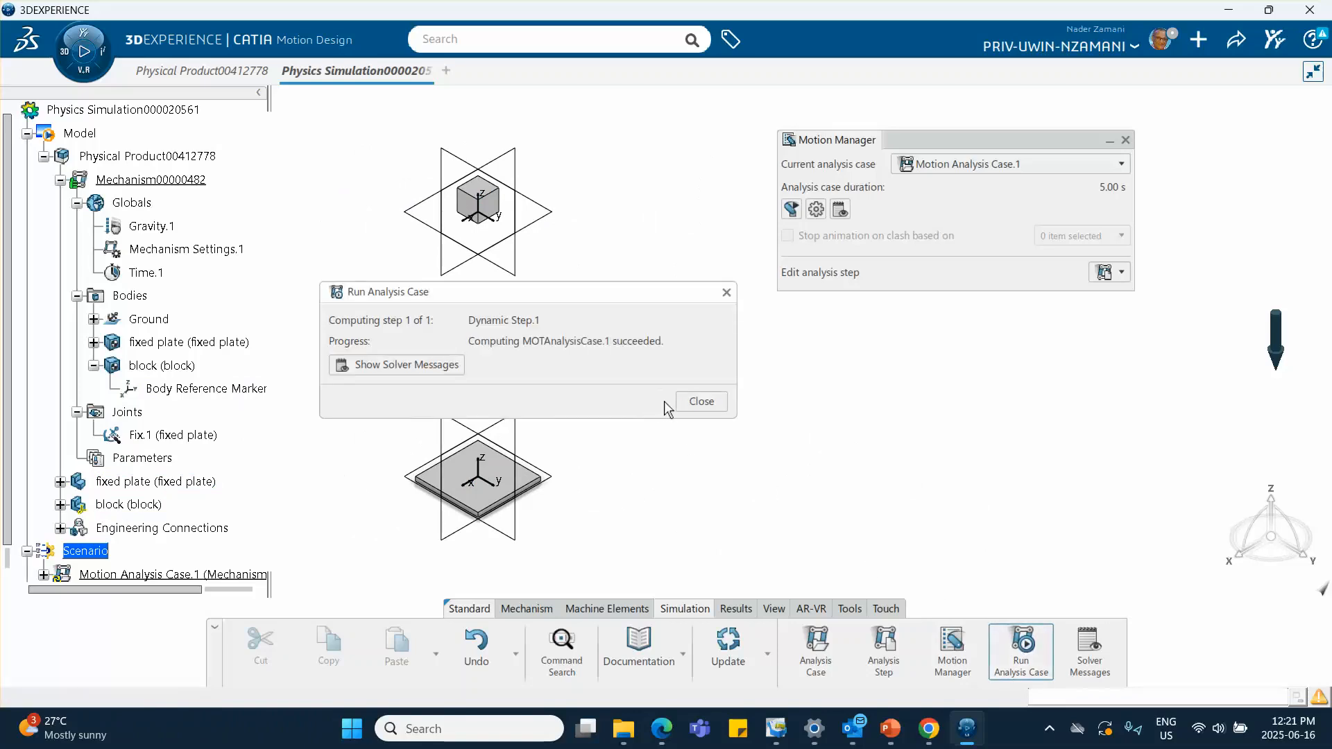
{"action": "left_click", "coordinate": [709, 401]}
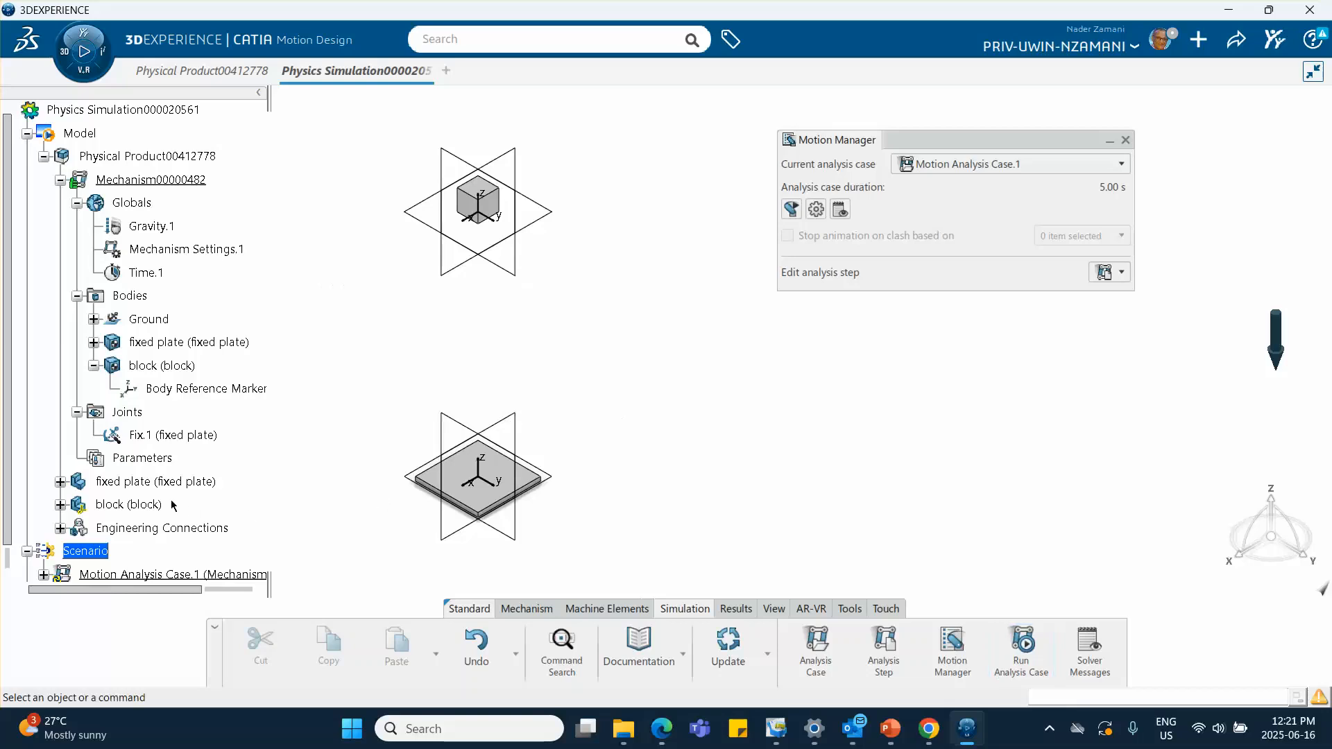
Open the animation player for Dynamic Step.1 in the results of Motion Analysis Case.1.
{"action": "scroll", "coordinate": [173, 505], "scroll_direction": "down", "scroll_amount": 3}
{"action": "left_click", "coordinate": [27, 477]}
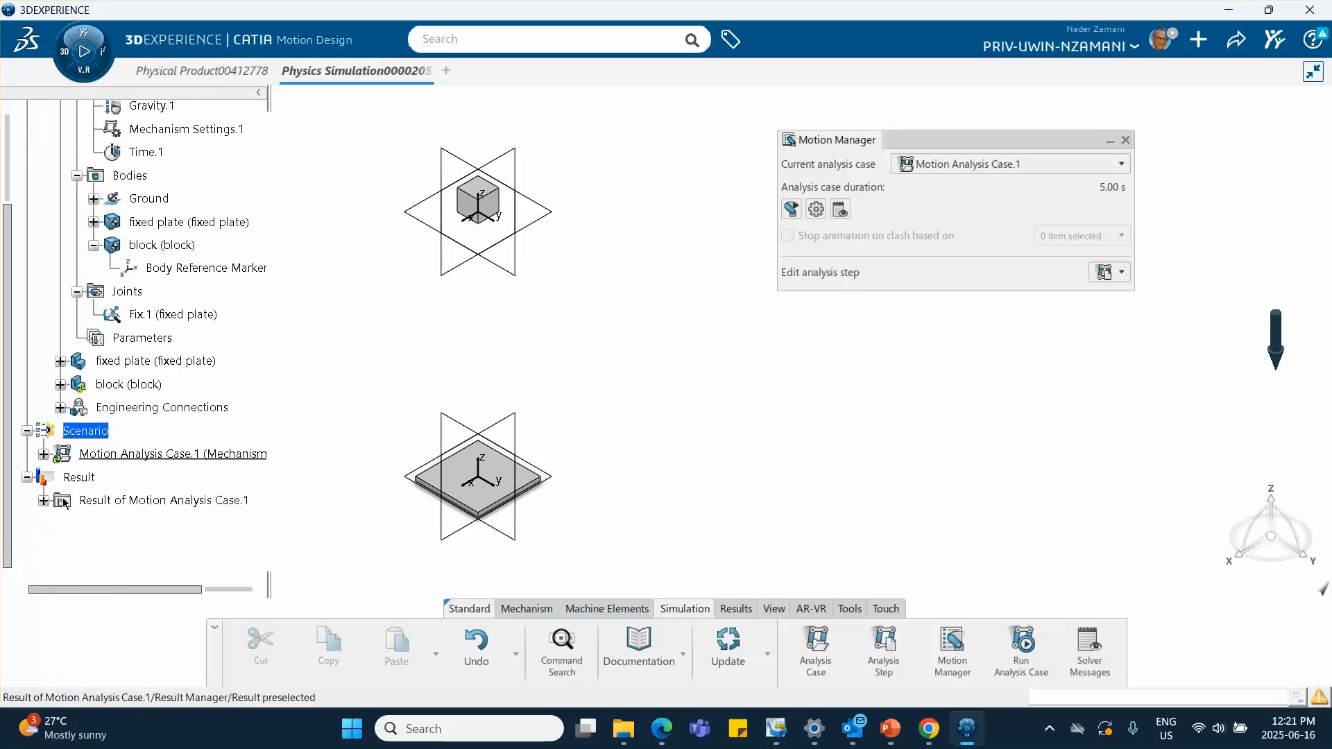
{"action": "left_click", "coordinate": [43, 501]}
{"action": "left_click", "coordinate": [60, 523]}
{"action": "left_click", "coordinate": [152, 546]}
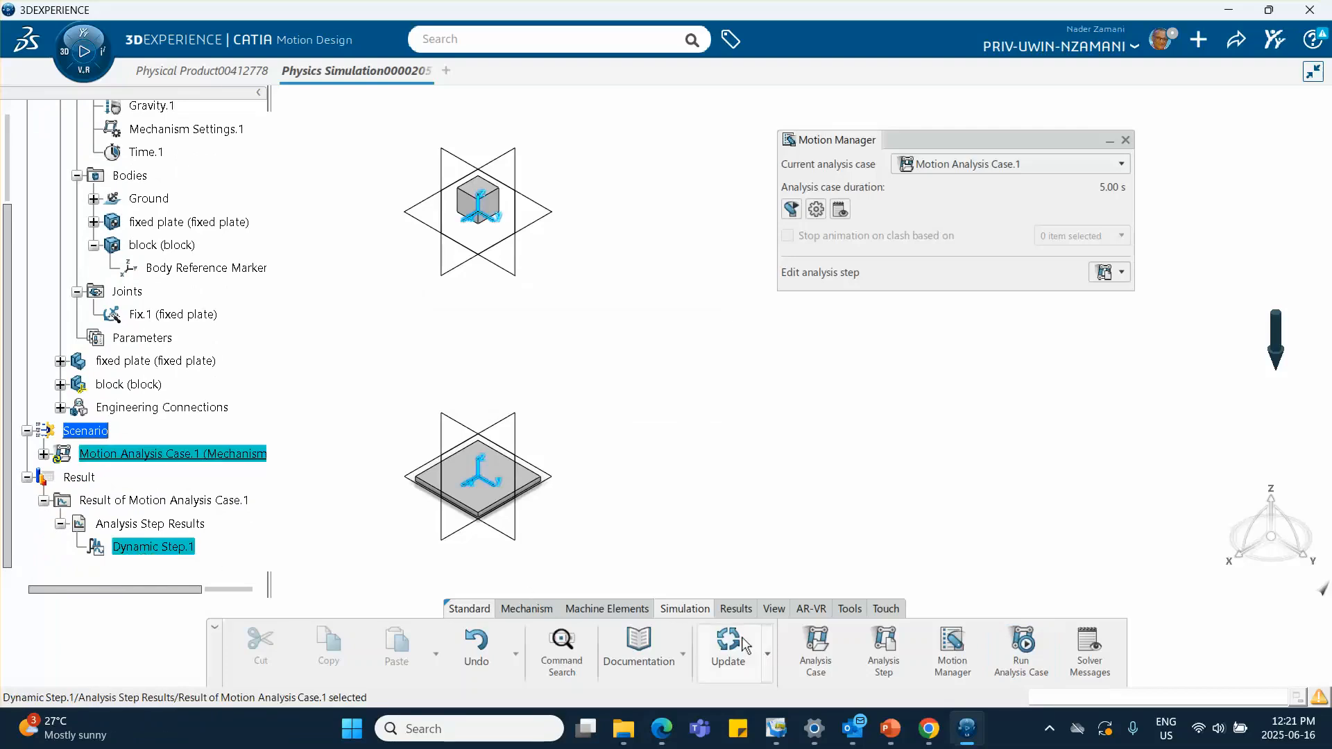
{"action": "left_click", "coordinate": [749, 615]}
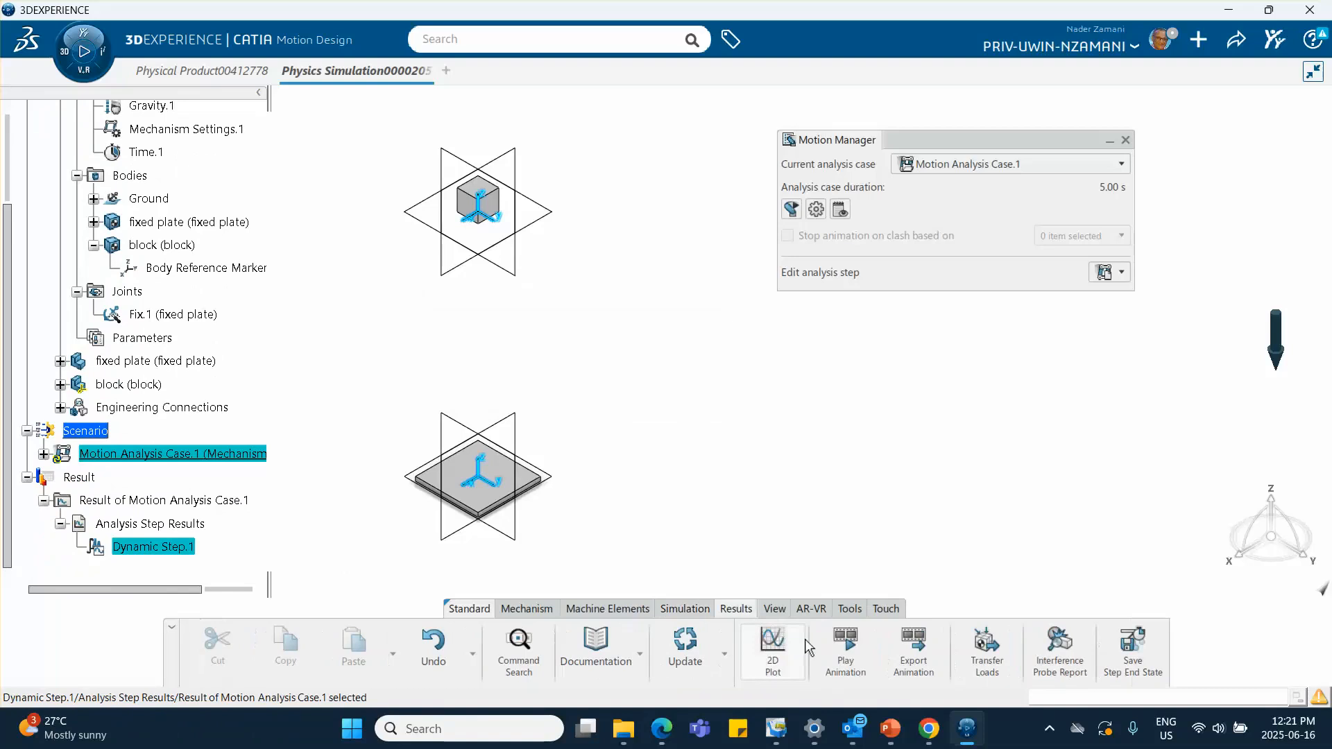
{"action": "left_click", "coordinate": [845, 646]}
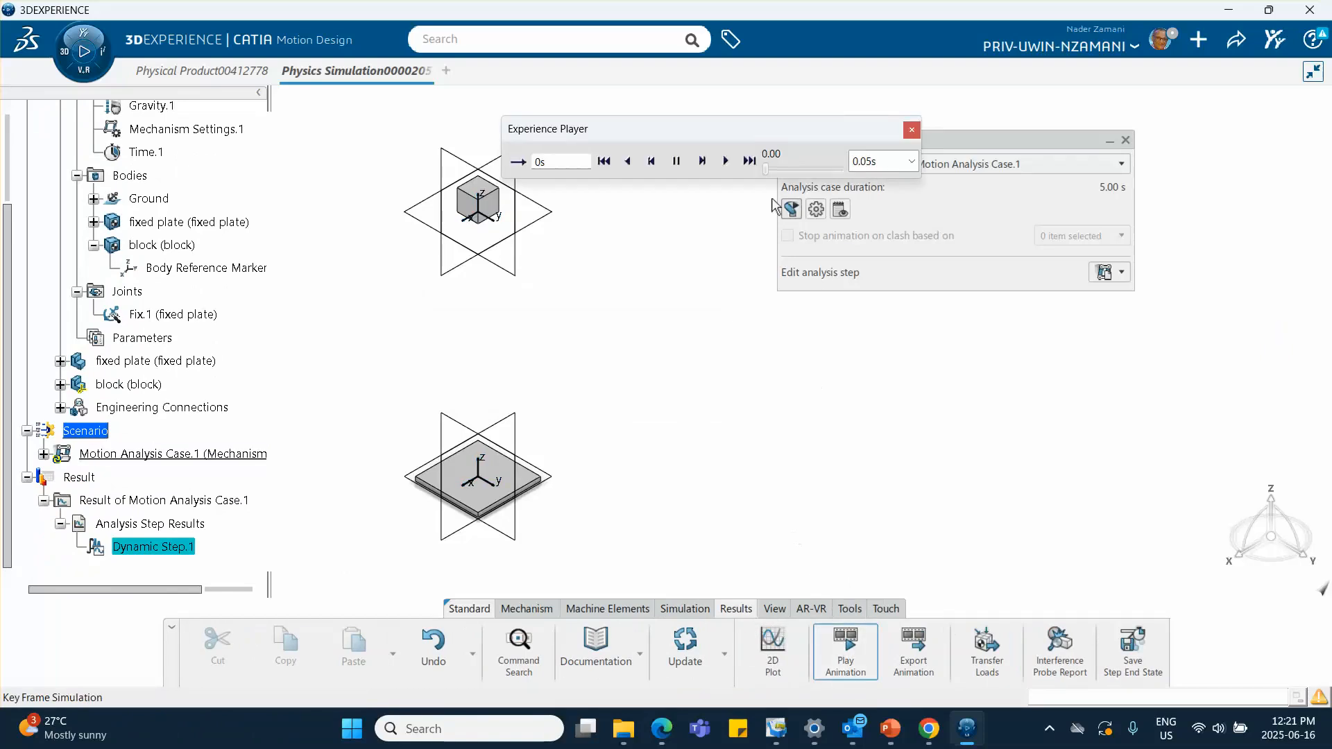
Advance the animation in 0.05 s increments to 0.6 s to examine the block's fall, and close the player.
{"action": "left_click", "coordinate": [703, 162]}
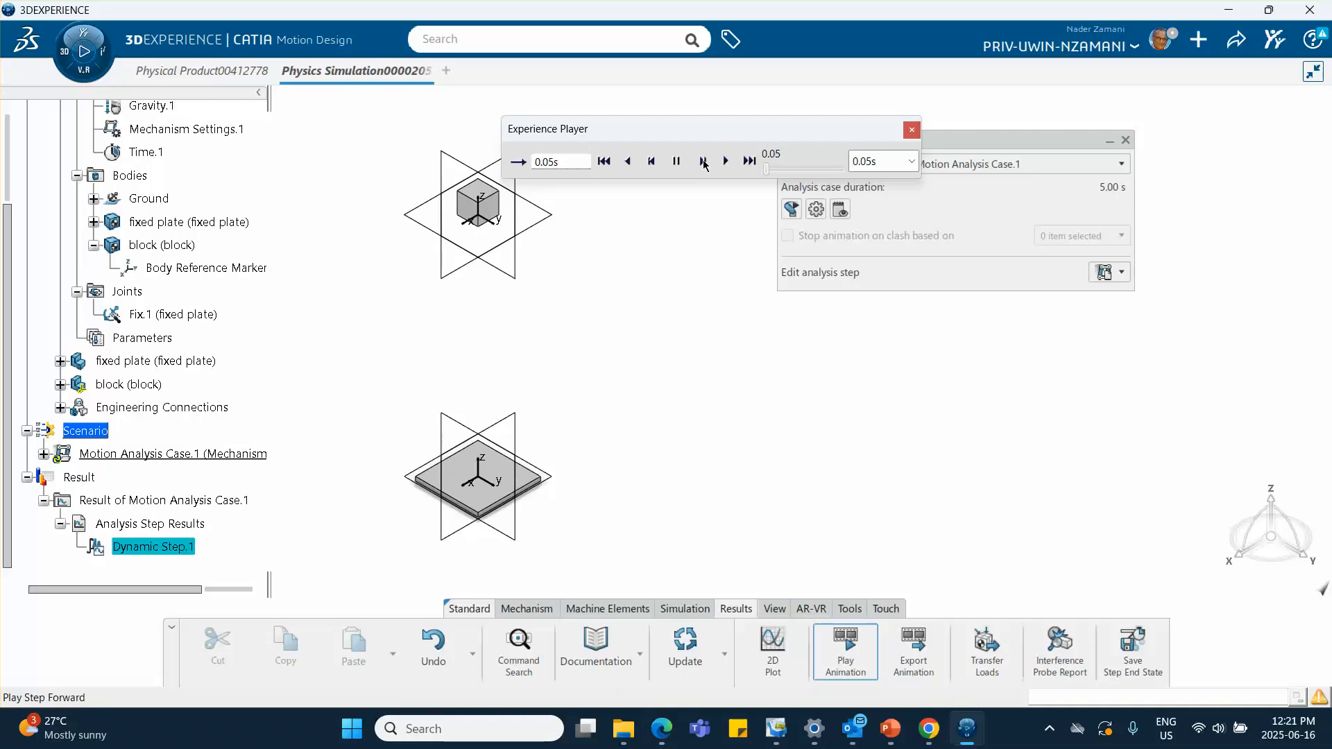
{"action": "left_click", "coordinate": [702, 162]}
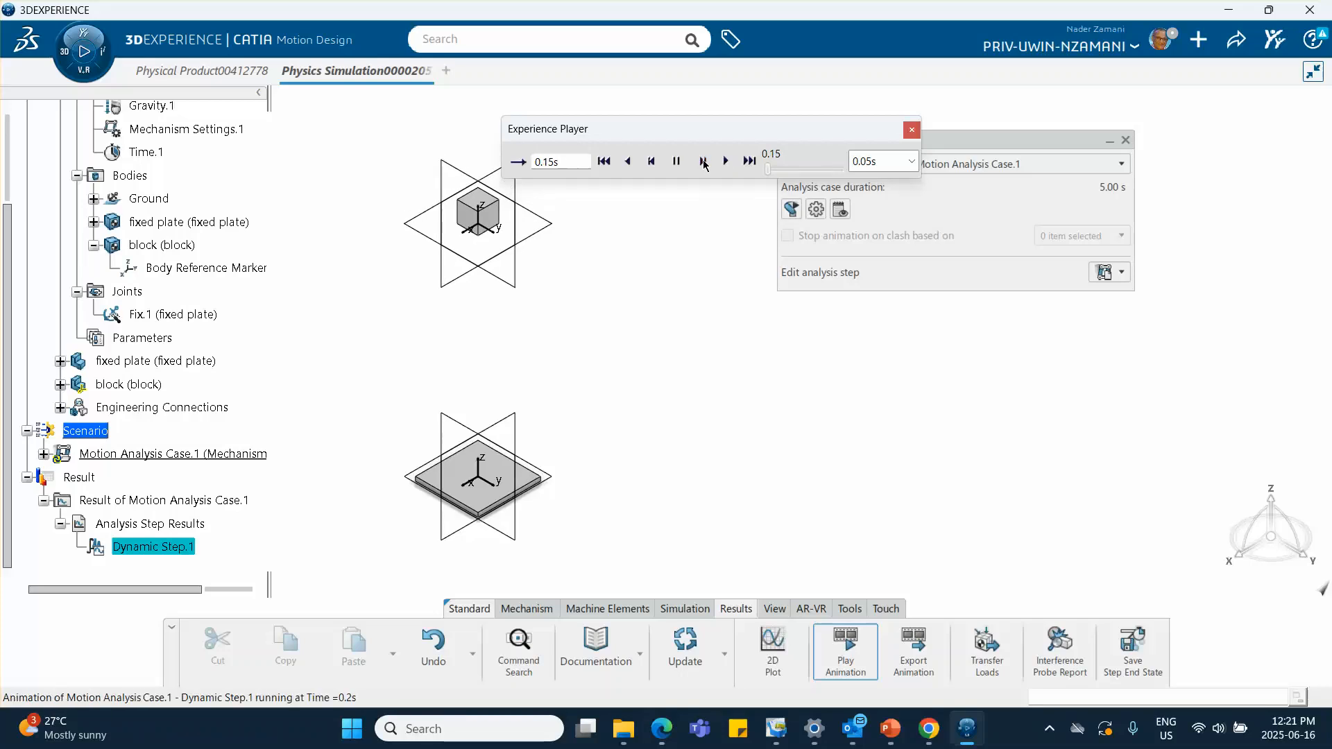
{"action": "left_click", "coordinate": [703, 162]}
{"action": "left_click", "coordinate": [702, 161]}
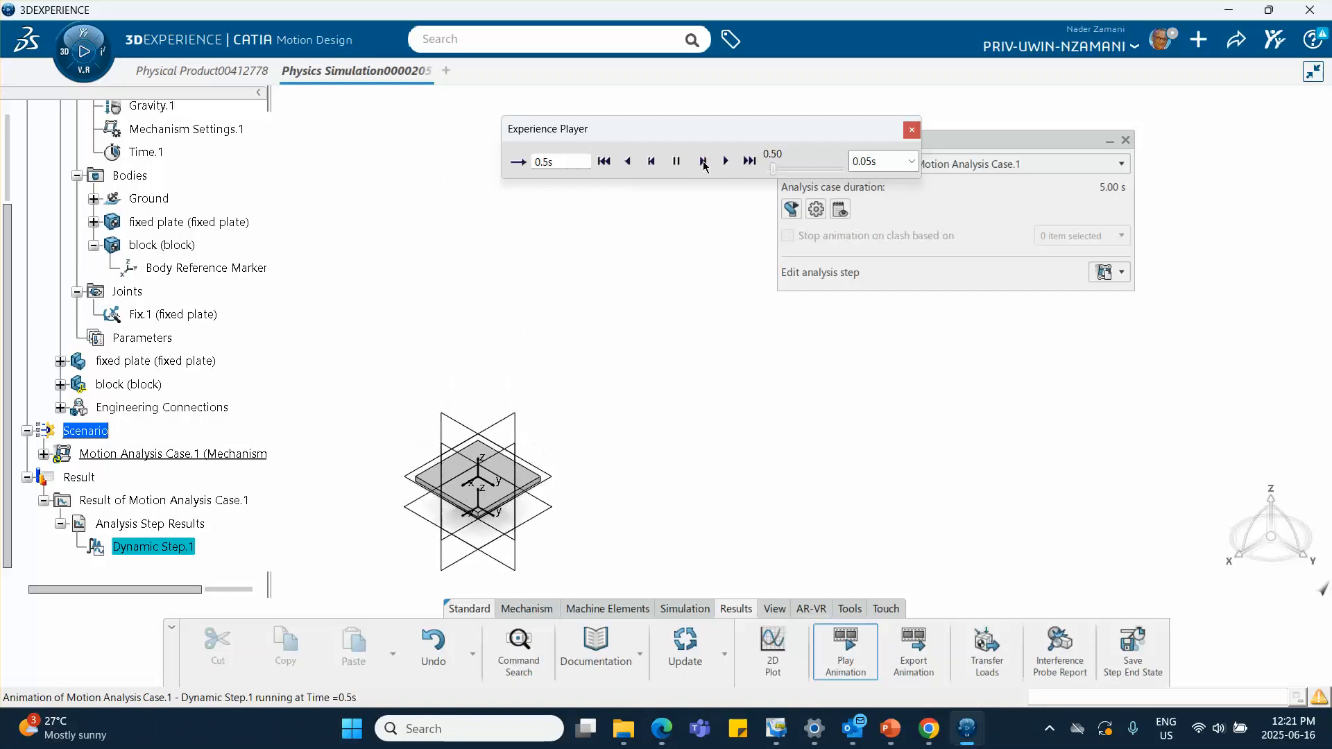
{"action": "left_click", "coordinate": [703, 161]}
{"action": "left_click", "coordinate": [703, 163]}
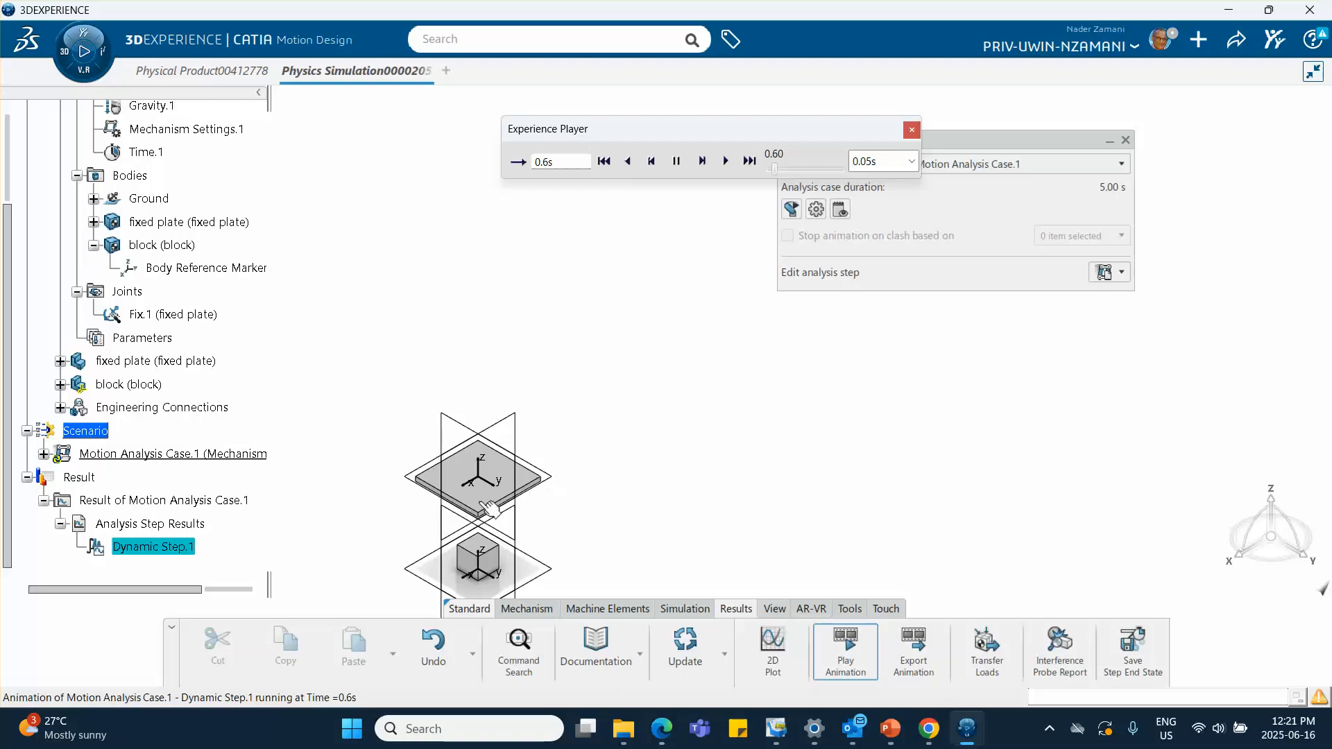
{"action": "left_click", "coordinate": [911, 130]}
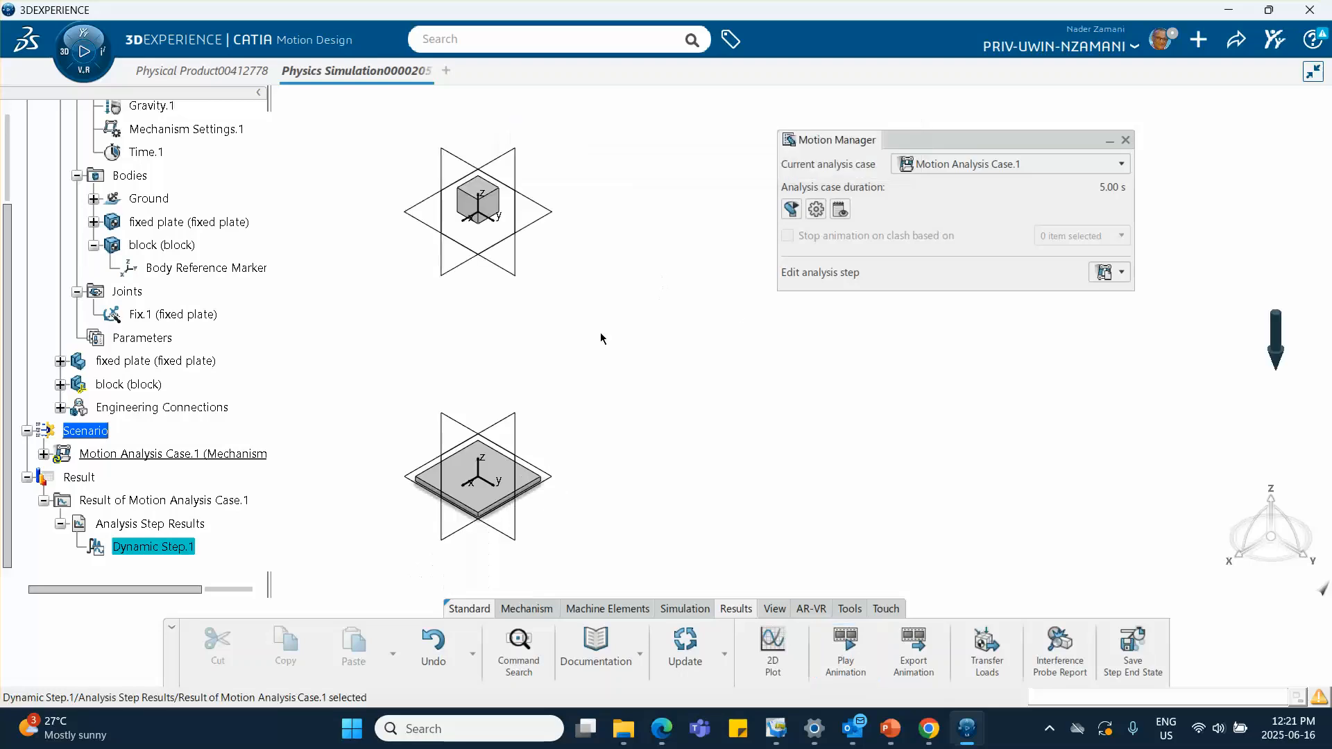
Create a 3D contact within one list between the block and the fixed plate, keeping the default contact properties.
{"action": "middle_click_drag", "start_coordinate": [605, 338], "coordinate": [553, 349]}
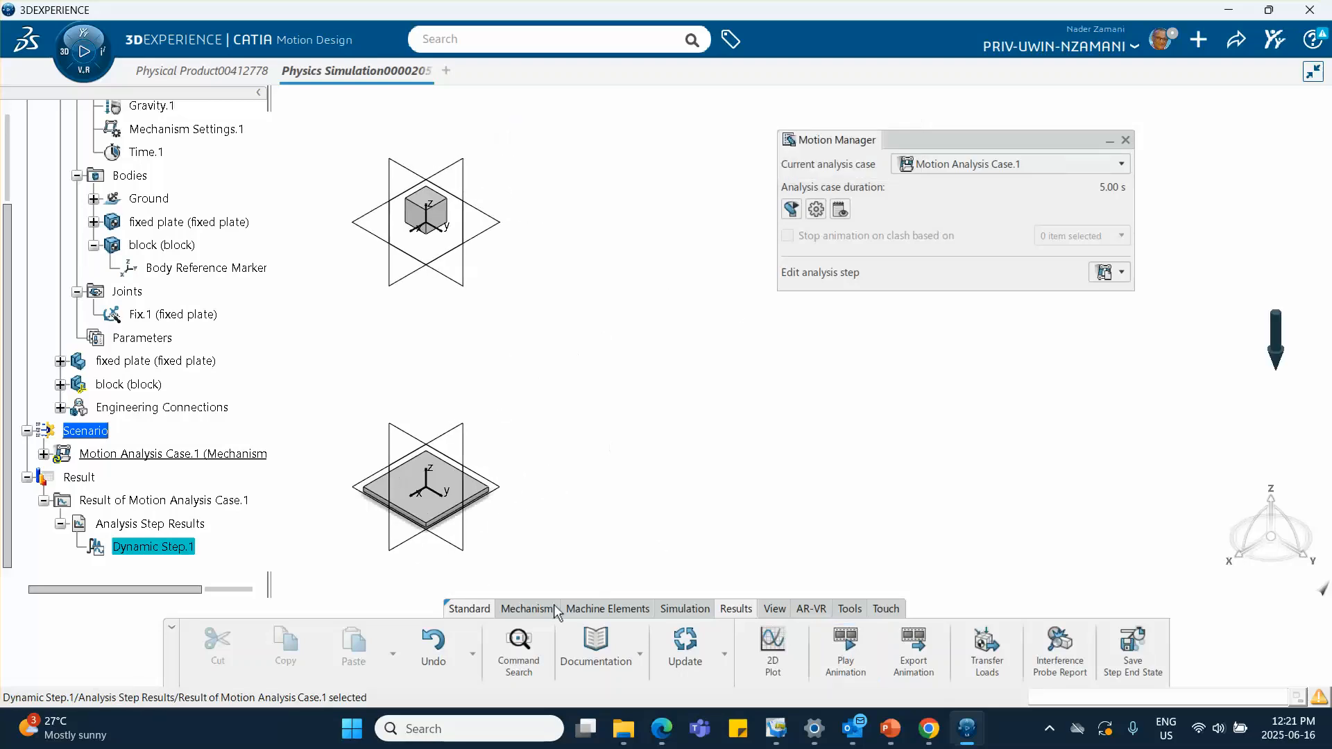
{"action": "left_click", "coordinate": [534, 612]}
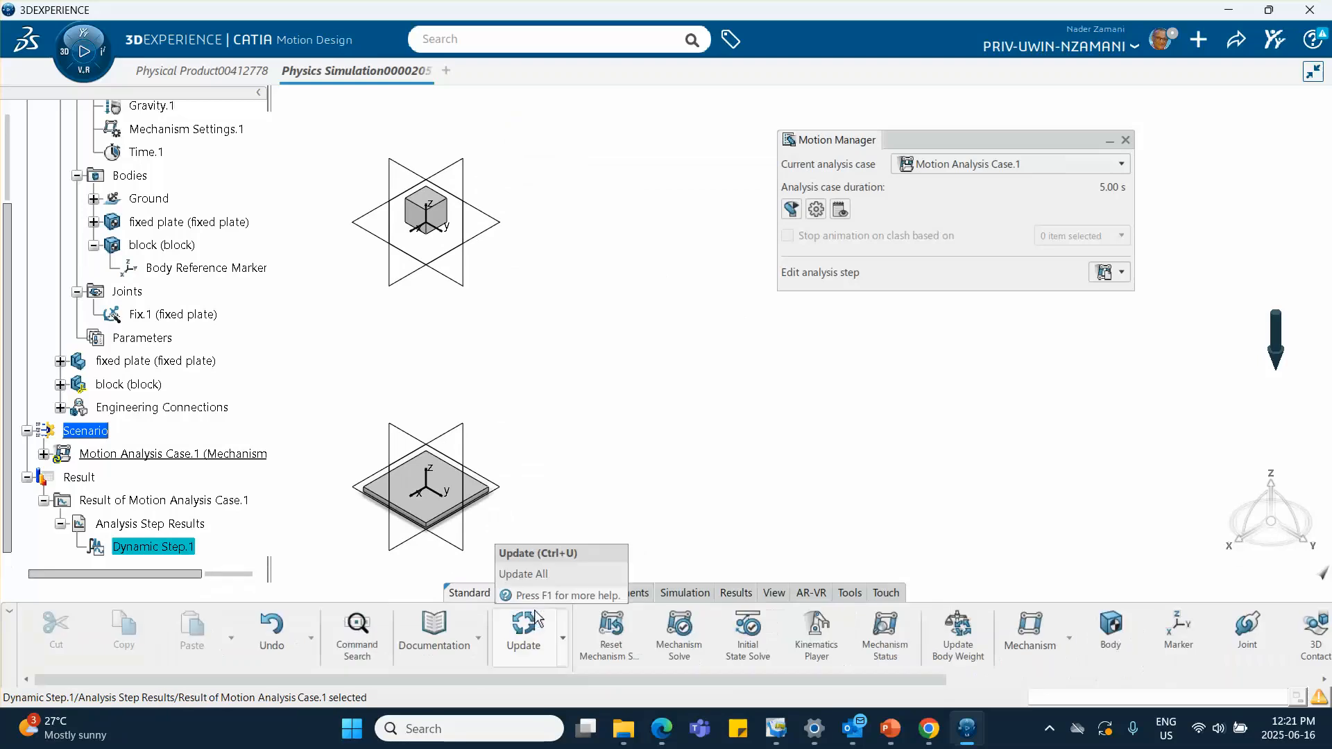
{"action": "scroll", "coordinate": [992, 652], "scroll_direction": "right", "scroll_amount": 2}
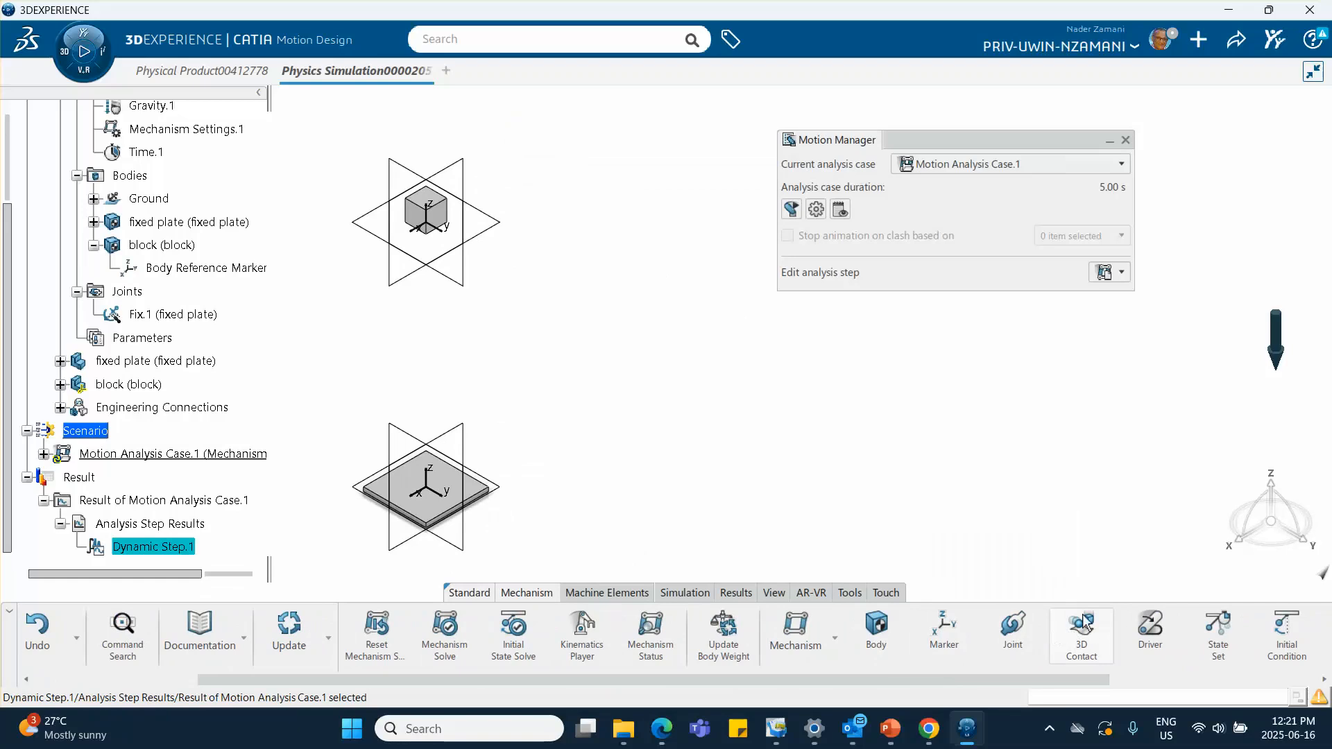
{"action": "scroll", "coordinate": [1082, 628], "scroll_direction": "right", "scroll_amount": 2}
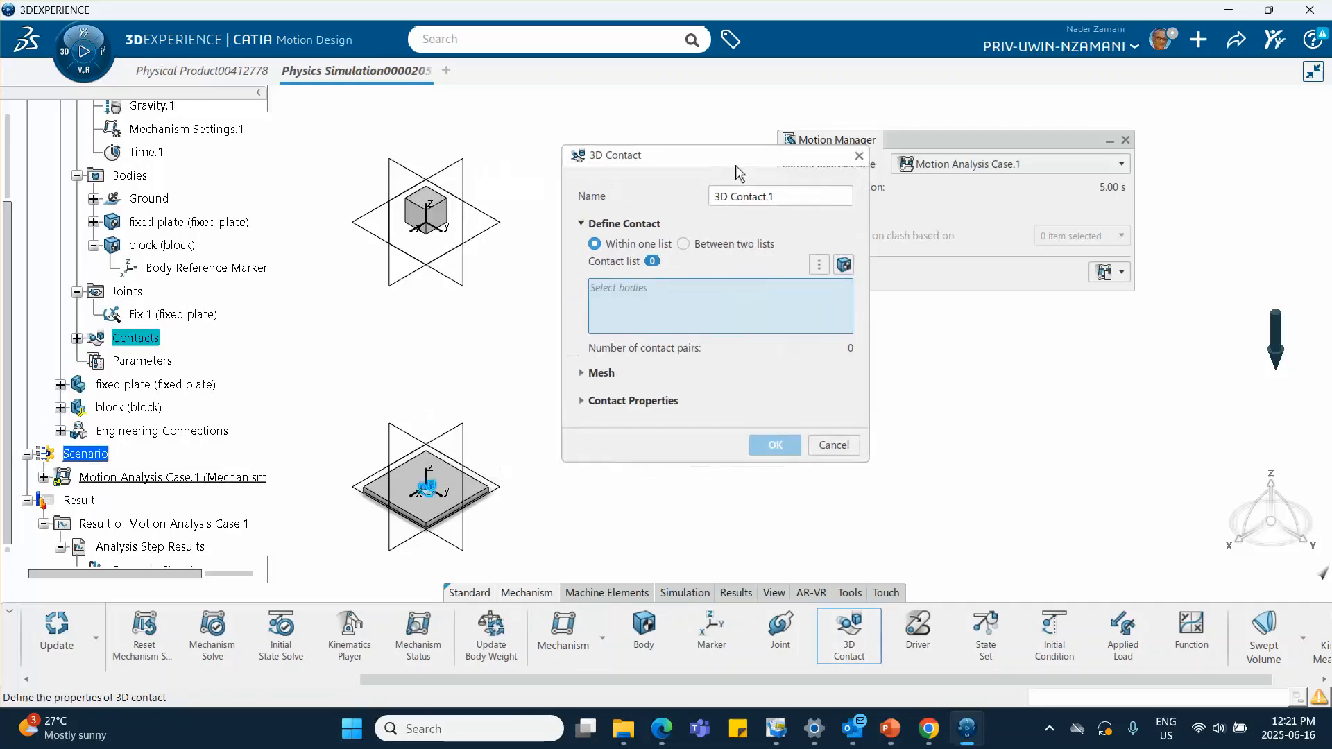
{"action": "left_click_drag", "start_coordinate": [737, 168], "coordinate": [696, 164]}
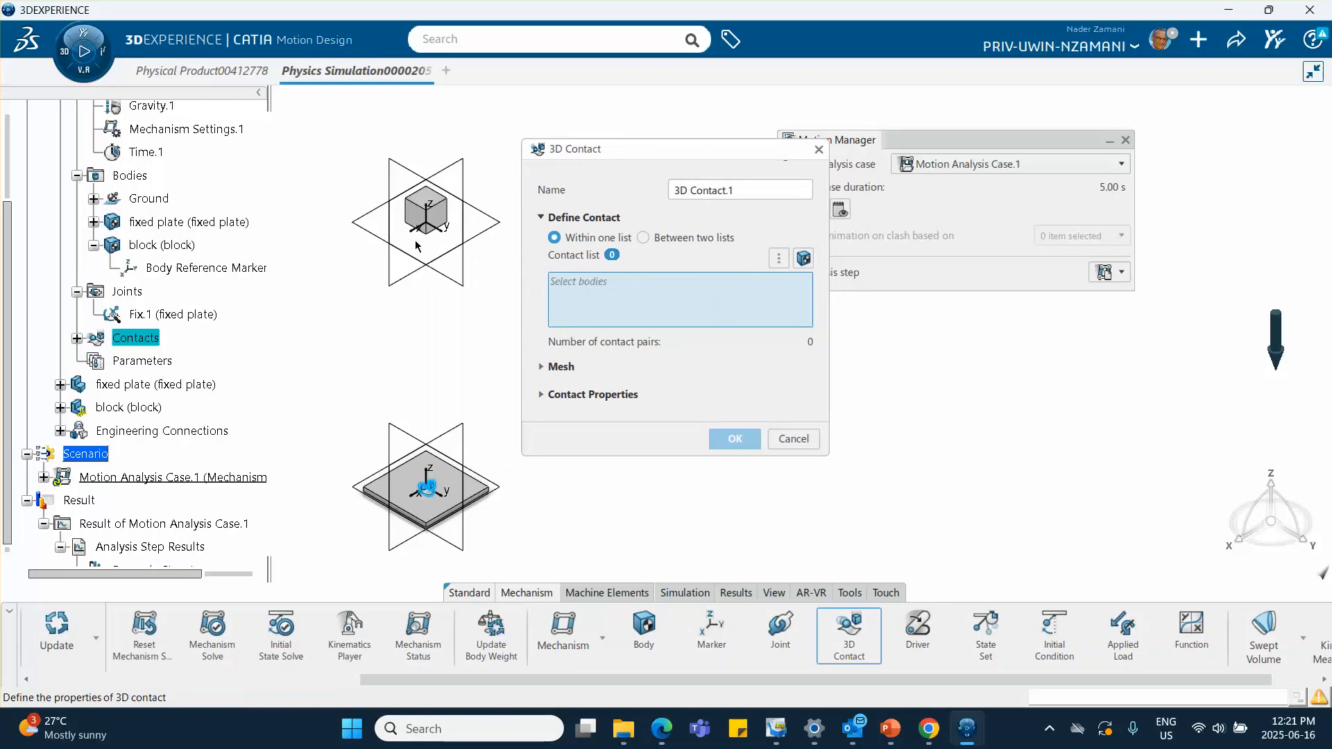
{"action": "left_click", "coordinate": [435, 203]}
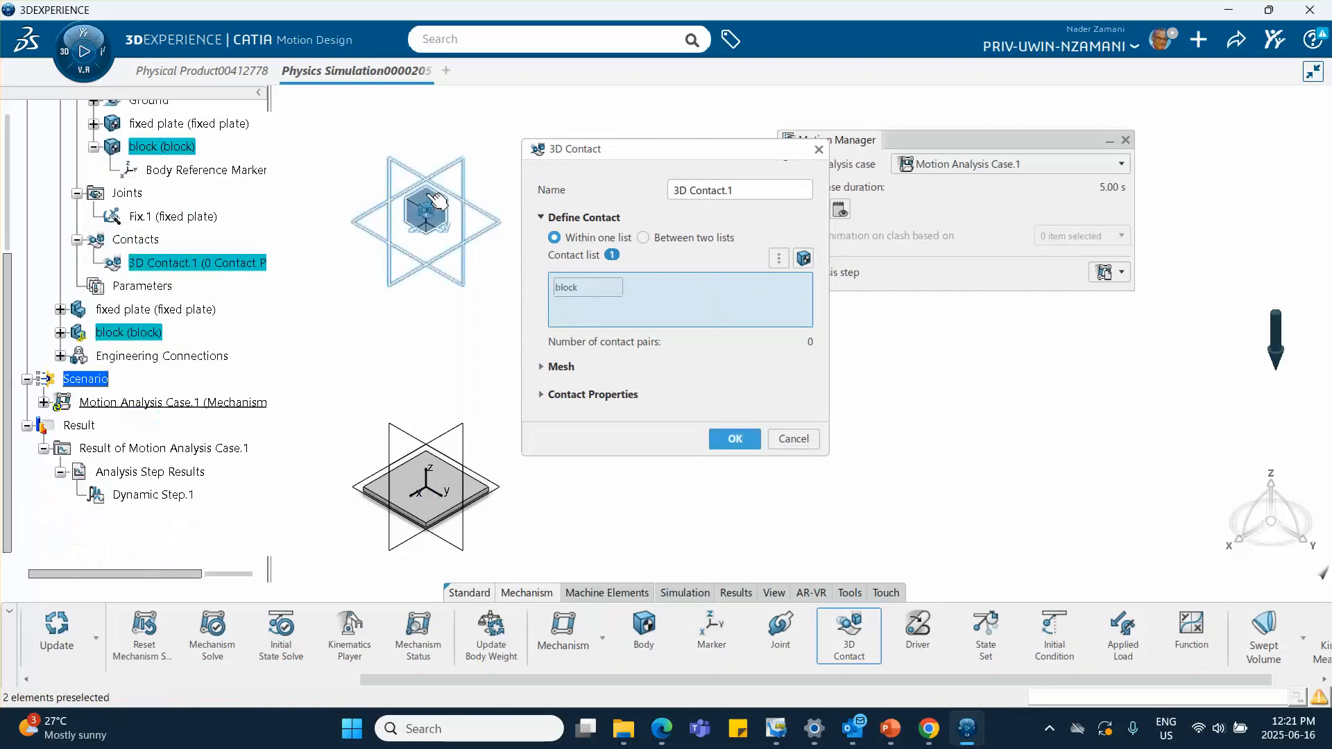
{"action": "left_click", "coordinate": [413, 492]}
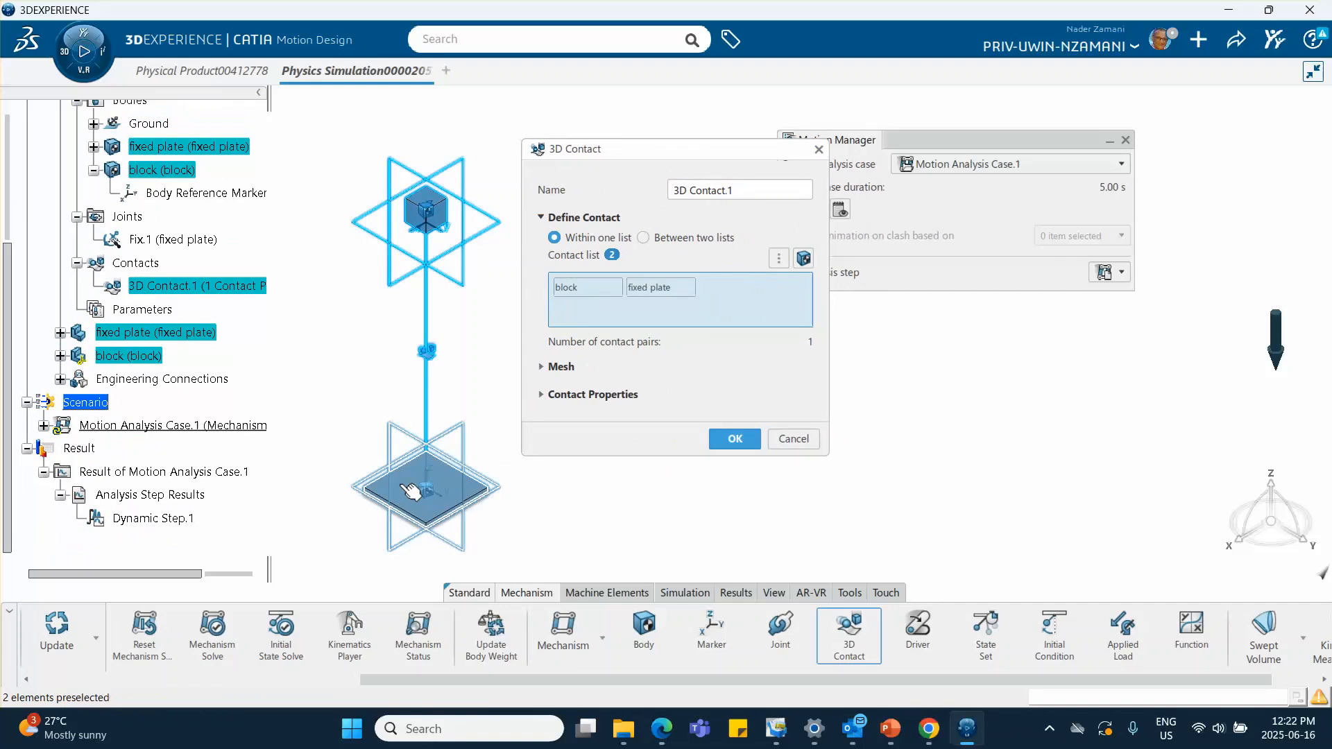
{"action": "left_click", "coordinate": [542, 394]}
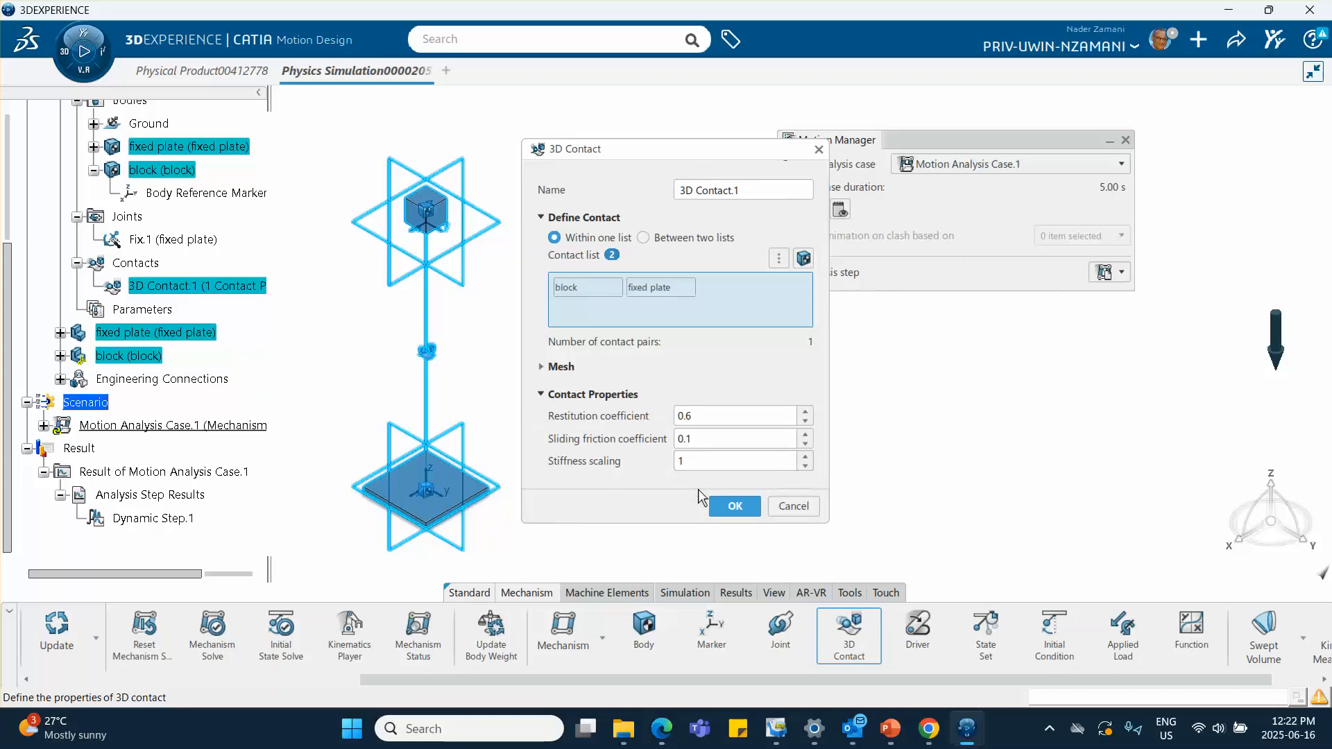
{"action": "left_click", "coordinate": [735, 506]}
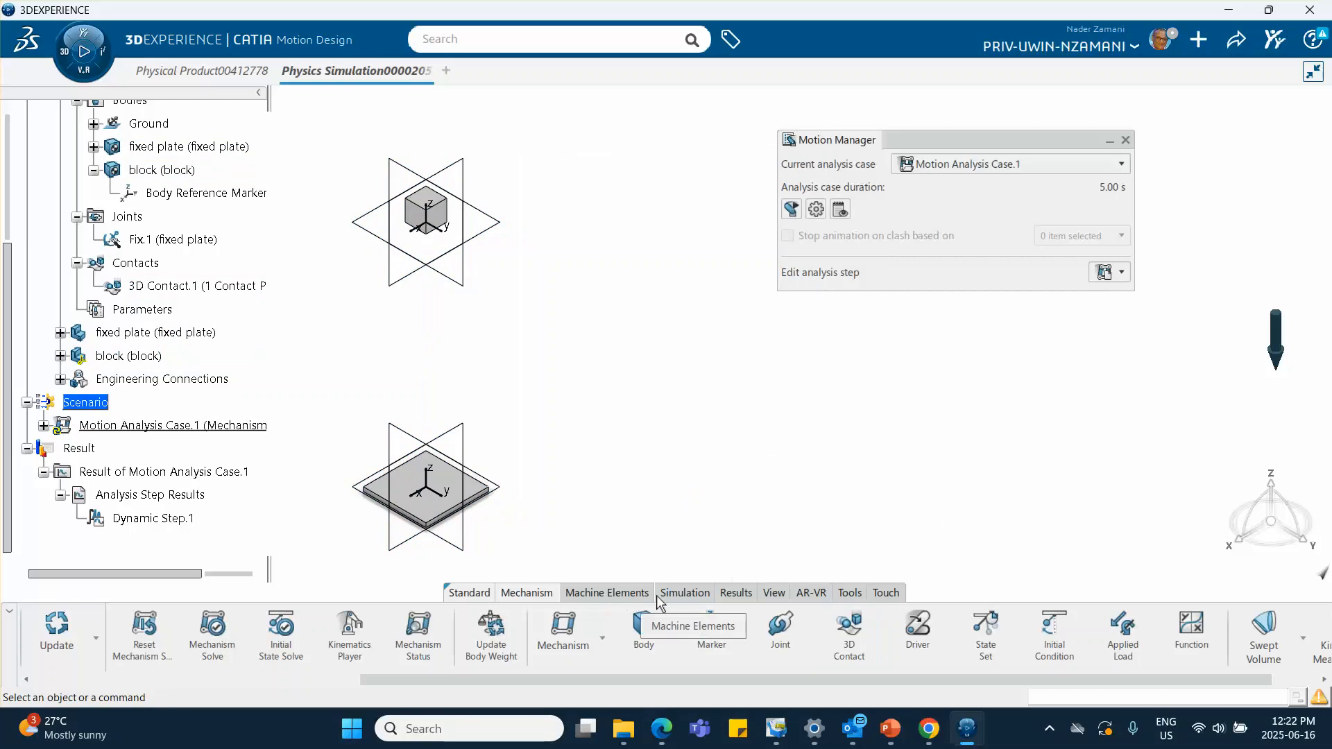
Run Motion Analysis Case.1 with the 3D contact included and close the computation report.
{"action": "left_click", "coordinate": [685, 593]}
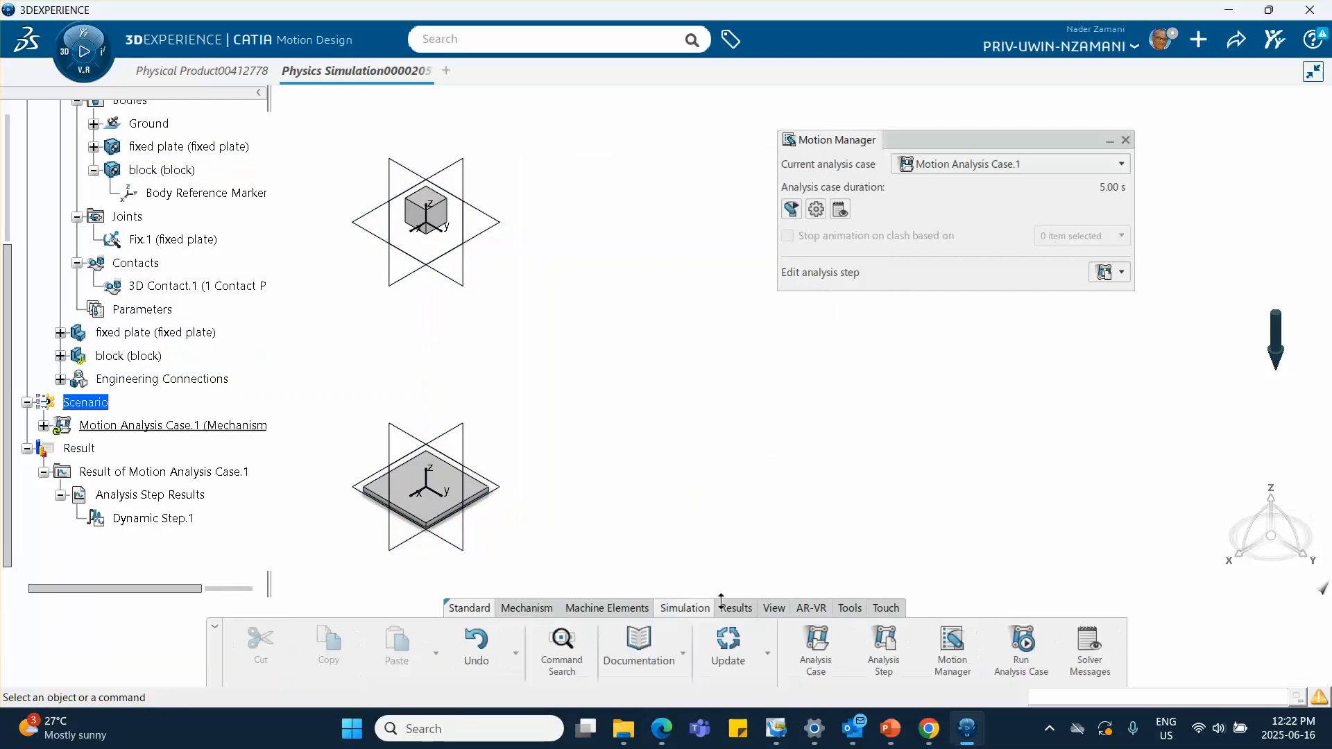
{"action": "left_click", "coordinate": [1021, 645]}
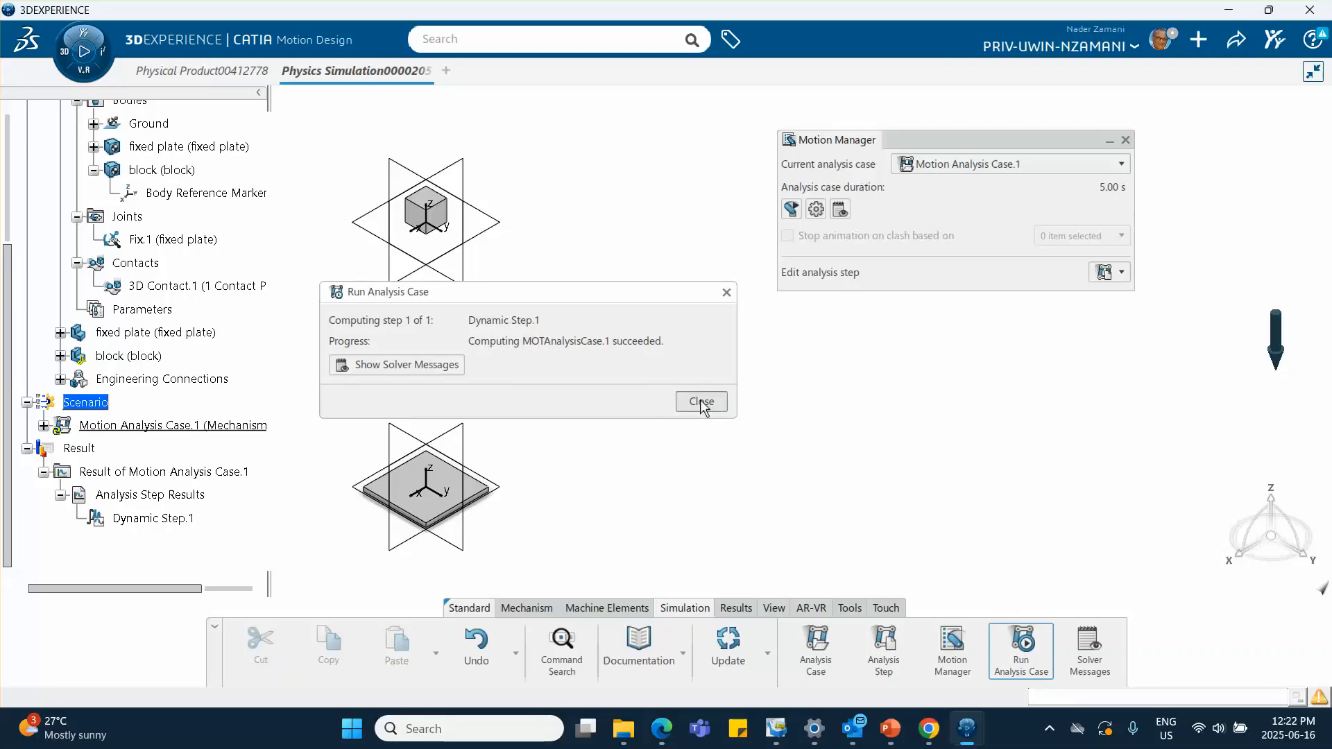
{"action": "left_click", "coordinate": [701, 401]}
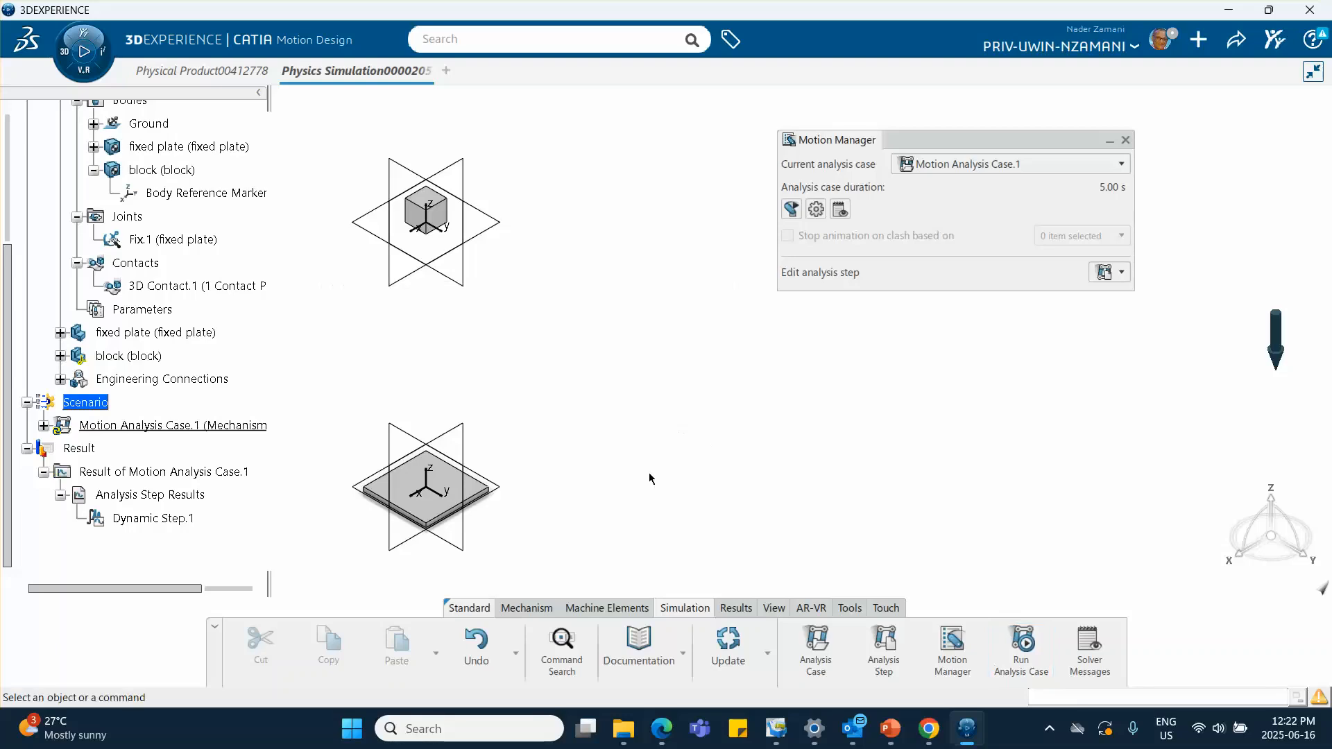
Play the full animation of the Dynamic Step.1 result to examine the block's motion with contact, and close the player.
{"action": "left_click", "coordinate": [156, 520]}
{"action": "left_click", "coordinate": [737, 611]}
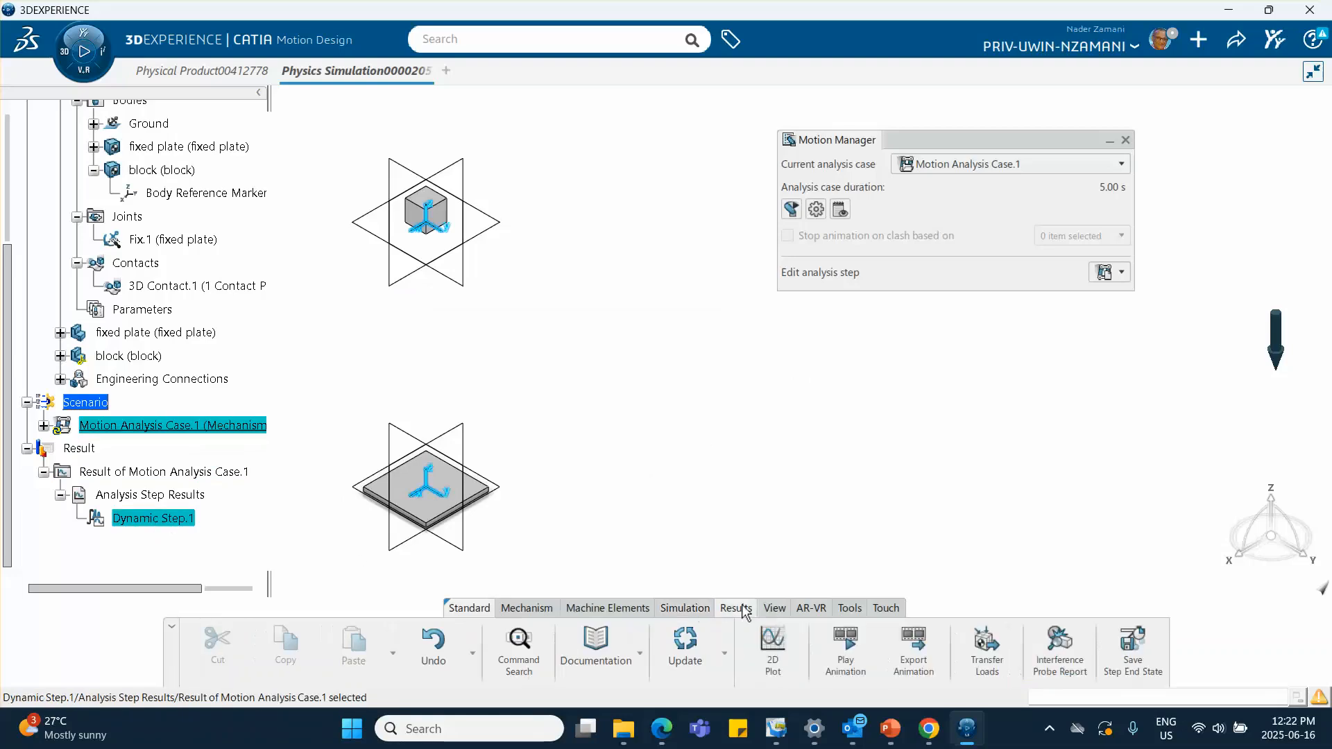
{"action": "left_click", "coordinate": [848, 648]}
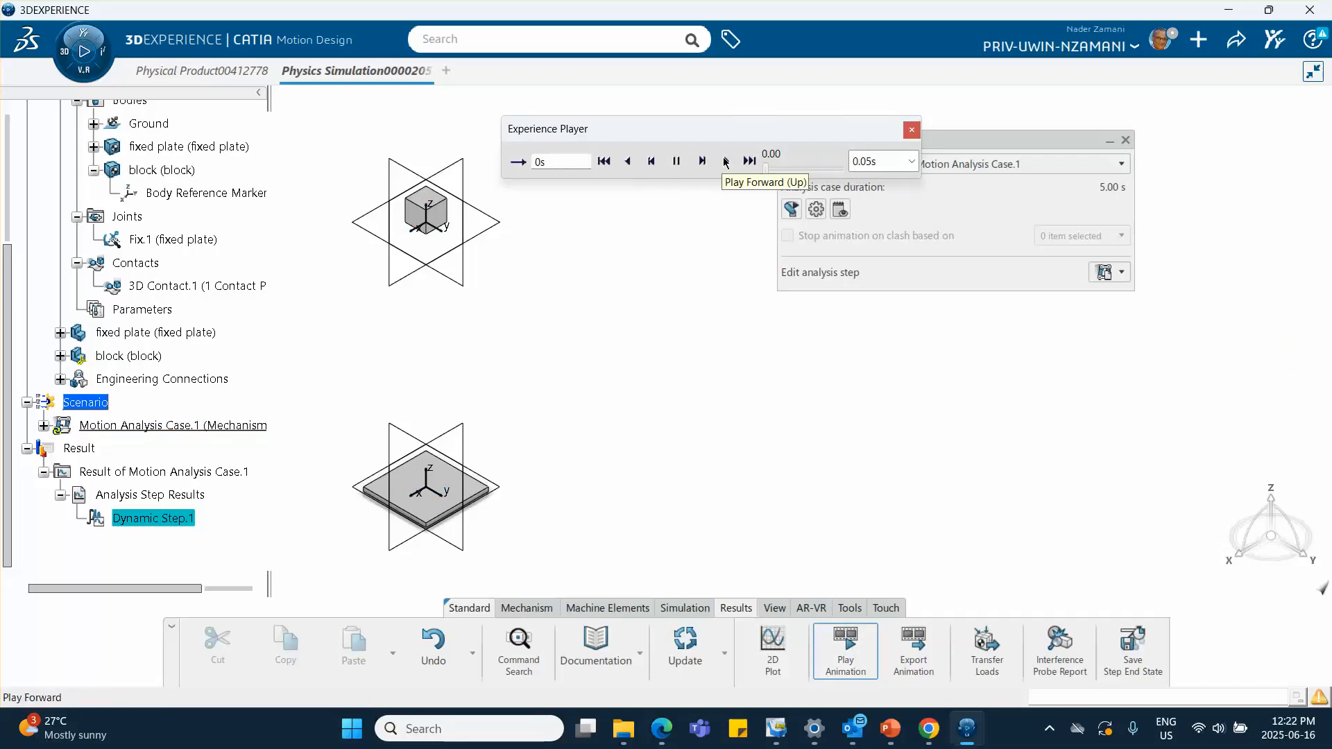
{"action": "left_click", "coordinate": [725, 161]}
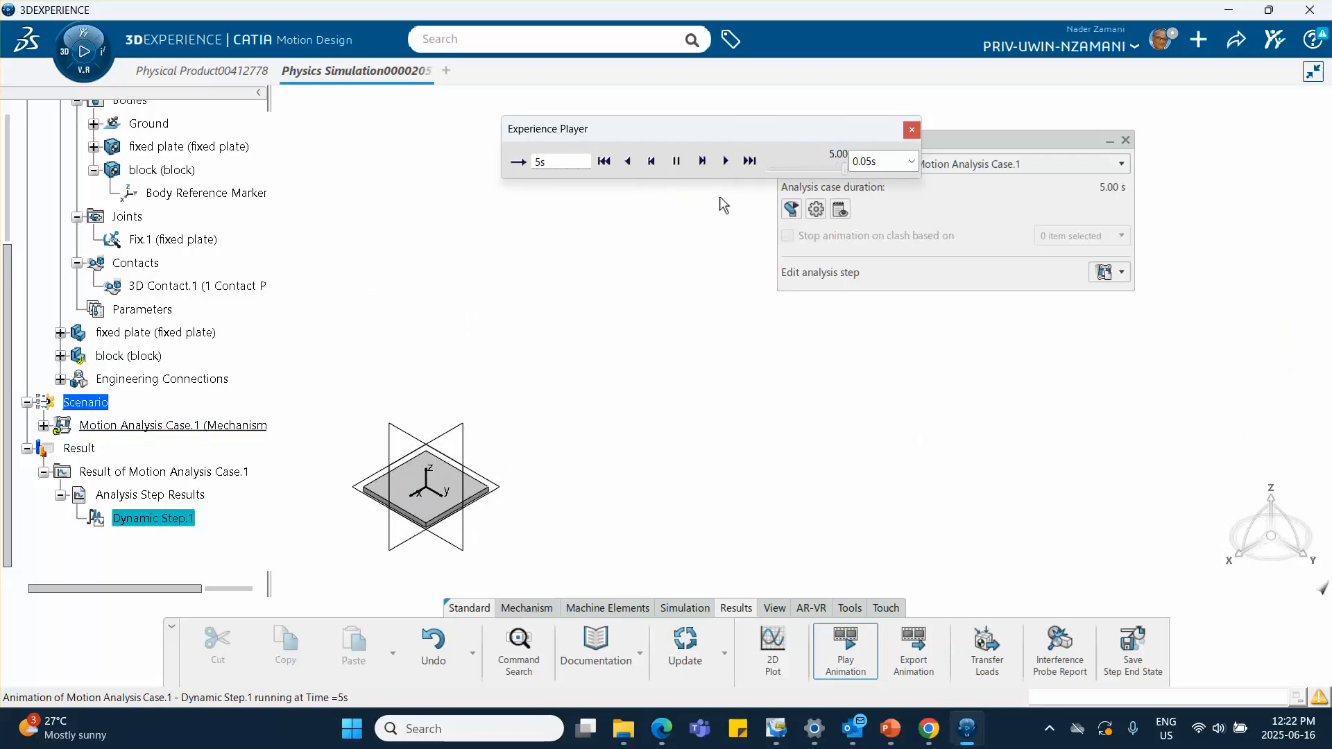
{"action": "left_click", "coordinate": [912, 130]}
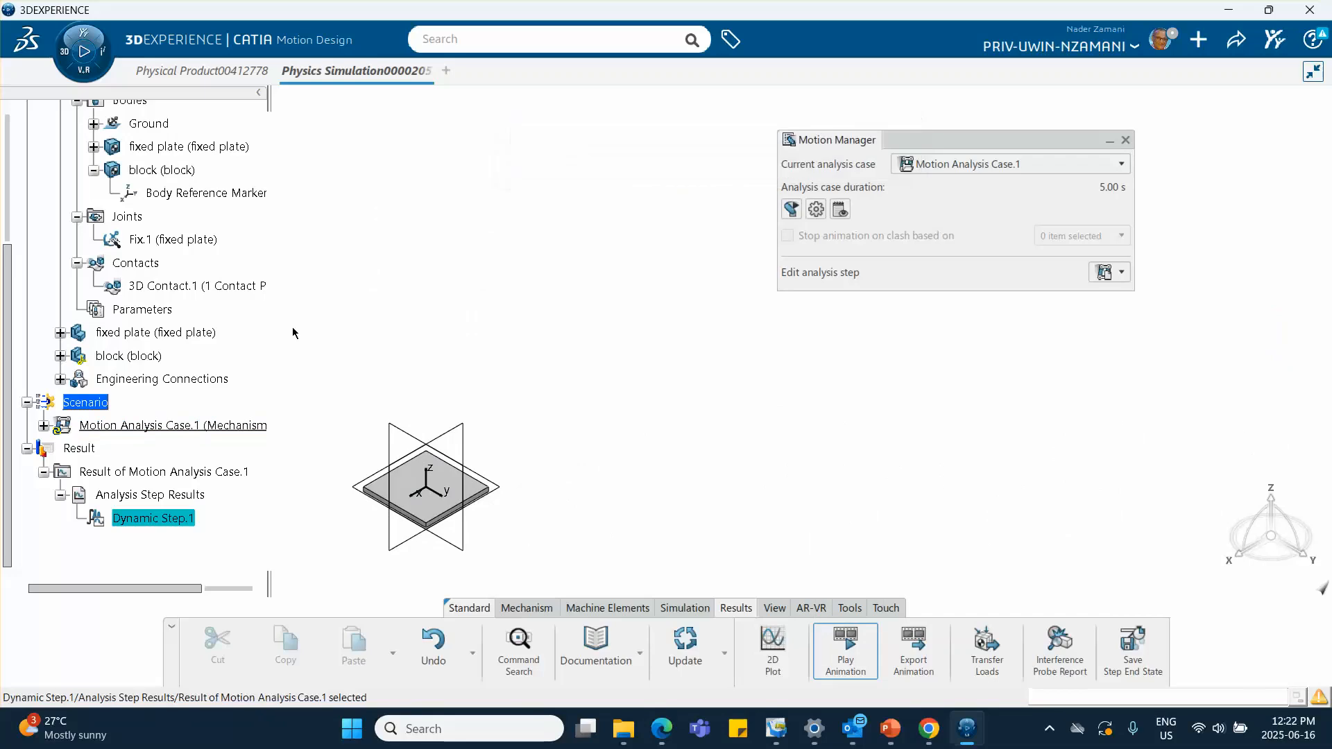
Set the duration of Dynamic Step.1 in the analysis case to 3 s and solve the case in the Motion Manager.
{"action": "scroll", "coordinate": [203, 395], "scroll_direction": "down", "scroll_amount": 3}
{"action": "double_click", "coordinate": [150, 401]}
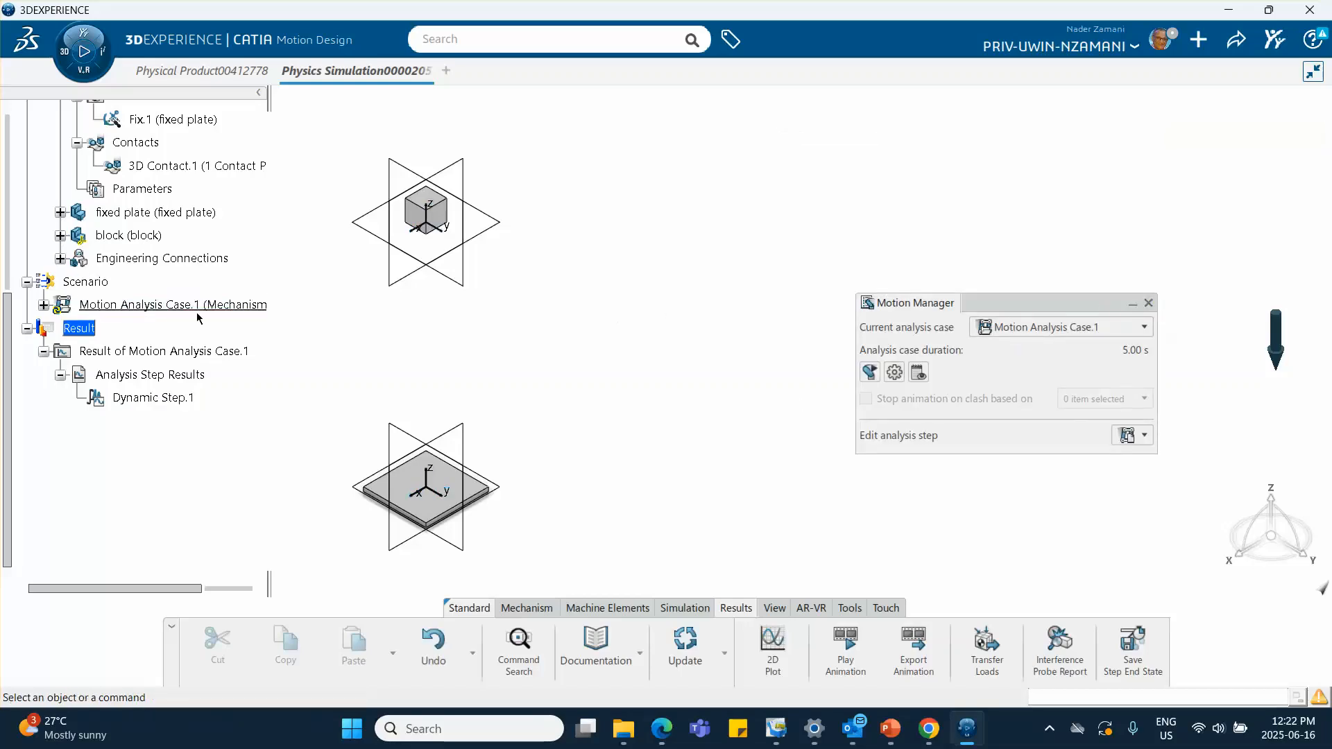
{"action": "left_click", "coordinate": [43, 305]}
{"action": "left_click", "coordinate": [60, 328]}
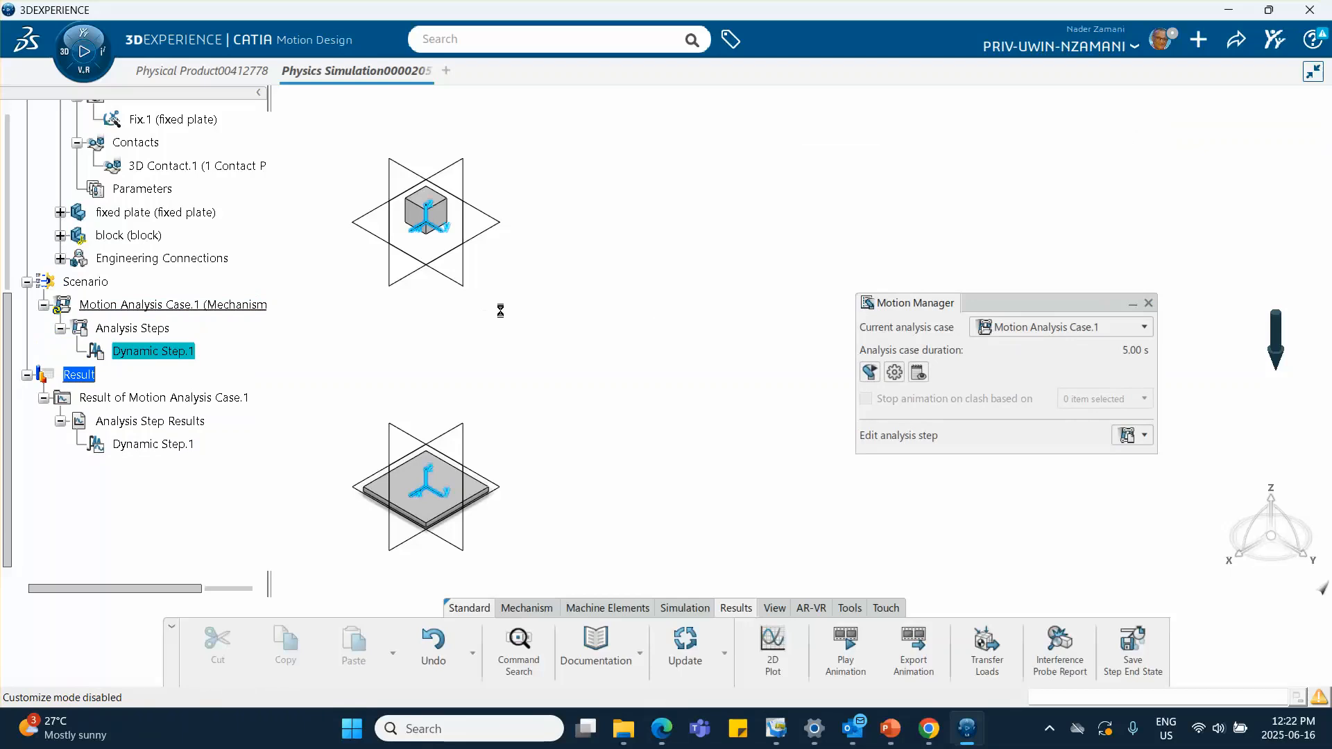
{"action": "double_click", "coordinate": [656, 289]}
{"action": "type", "text": "2"}
{"action": "key", "text": "BackSpace"}
{"action": "type", "text": "3"}
{"action": "left_click", "coordinate": [659, 365]}
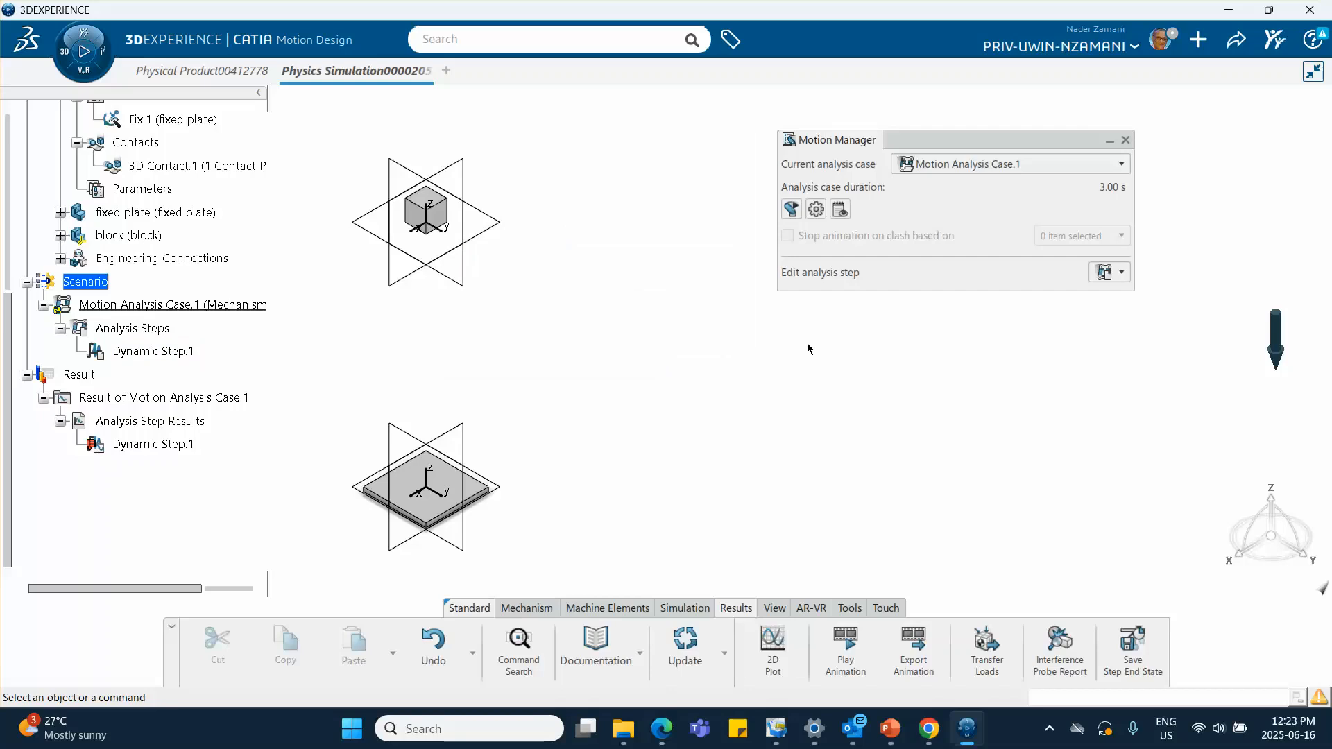
{"action": "left_click", "coordinate": [792, 209]}
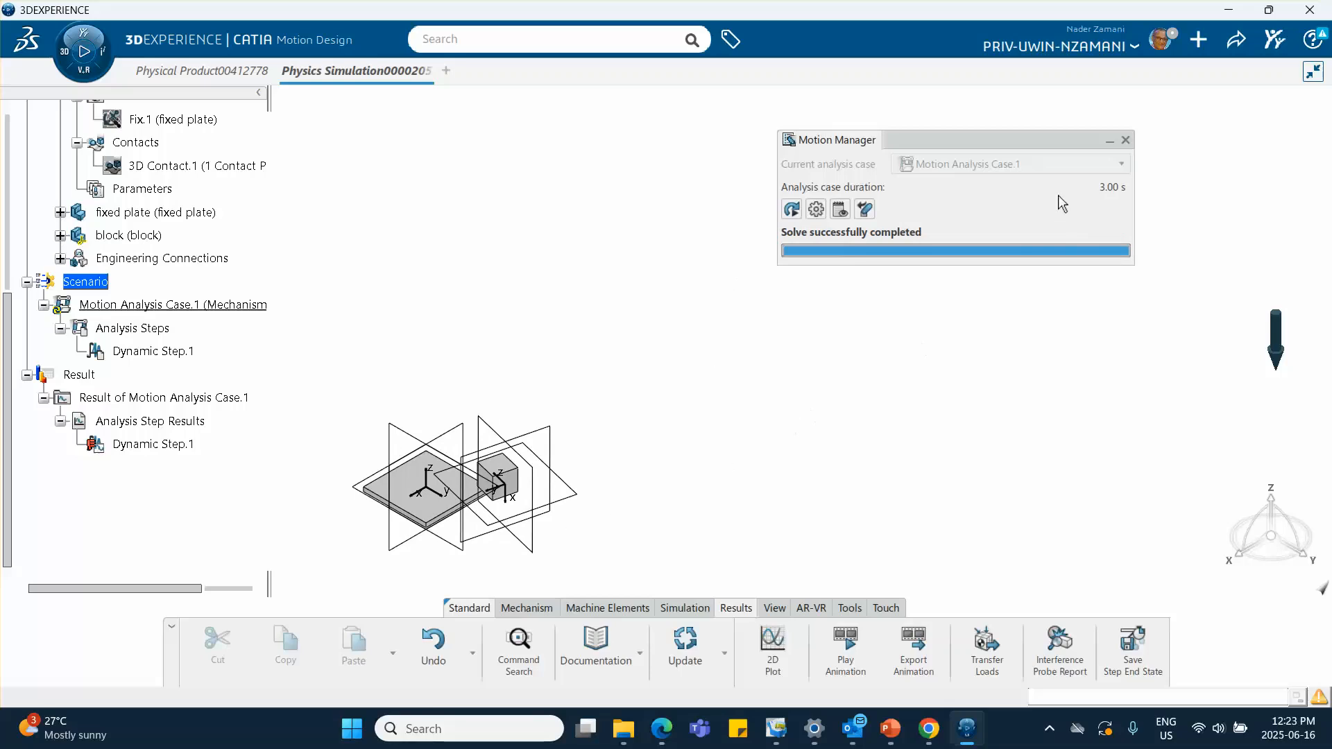
{"action": "left_click", "coordinate": [1126, 138]}
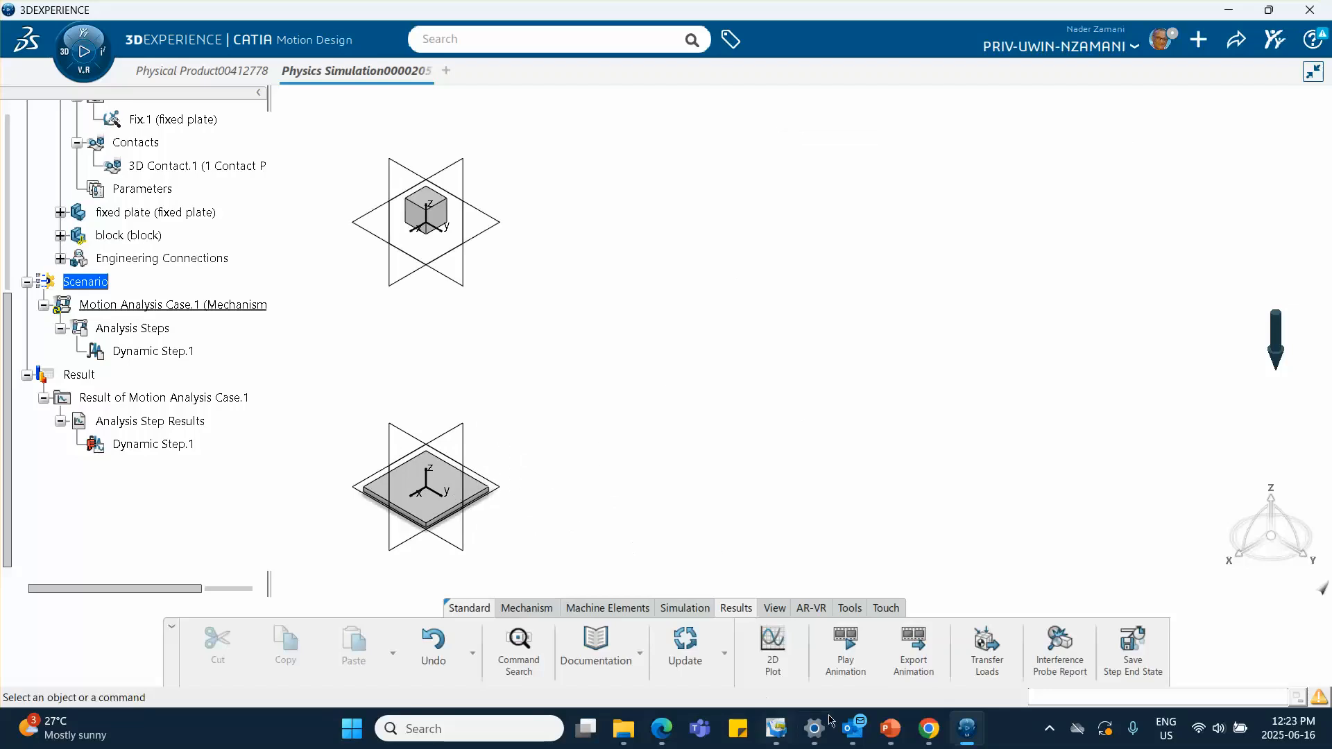
Switch to the PowerPoint presentation to review the modified contact properties on slide 4, and minimize it.
{"action": "left_click", "coordinate": [890, 729]}
{"action": "left_click", "coordinate": [80, 444]}
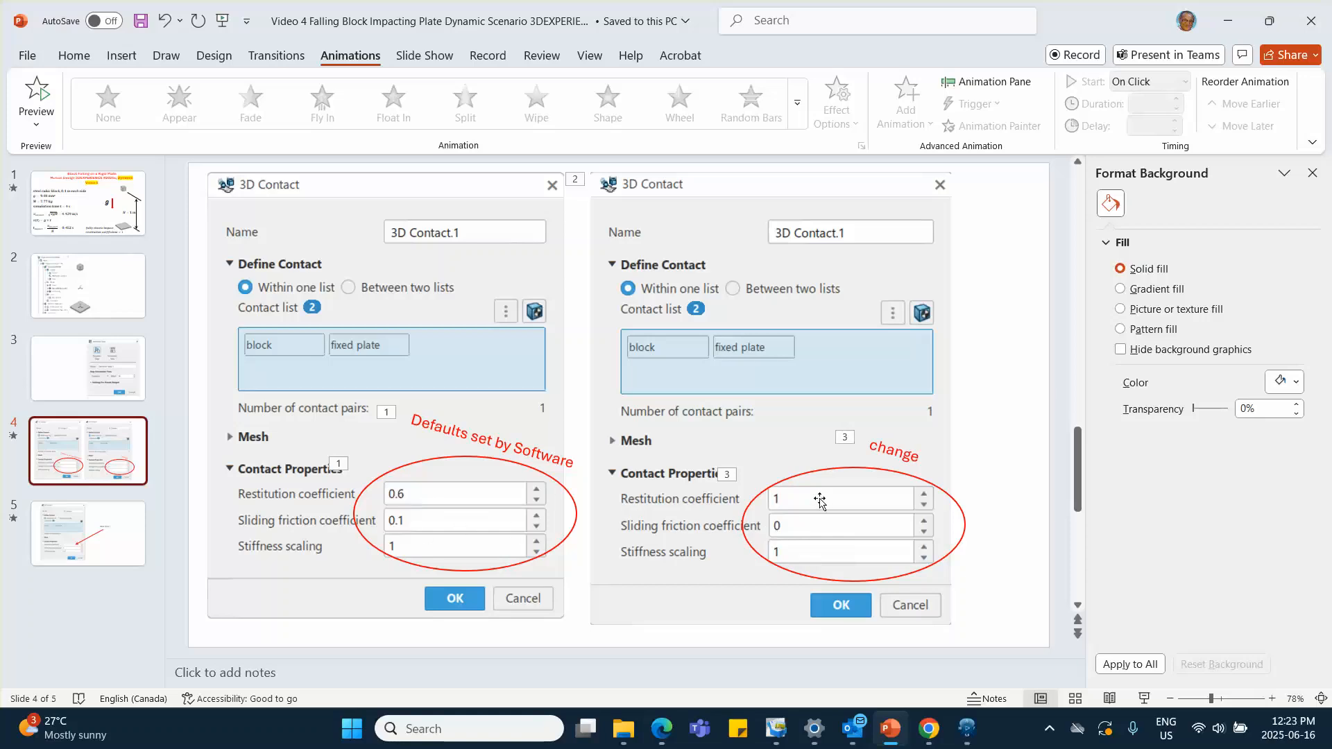
{"action": "left_click", "coordinate": [1227, 20]}
Edit 3D Contact.1 to a sliding friction coefficient of 0 and a restitution coefficient of 1.
{"action": "scroll", "coordinate": [160, 422], "scroll_direction": "up", "scroll_amount": 5}
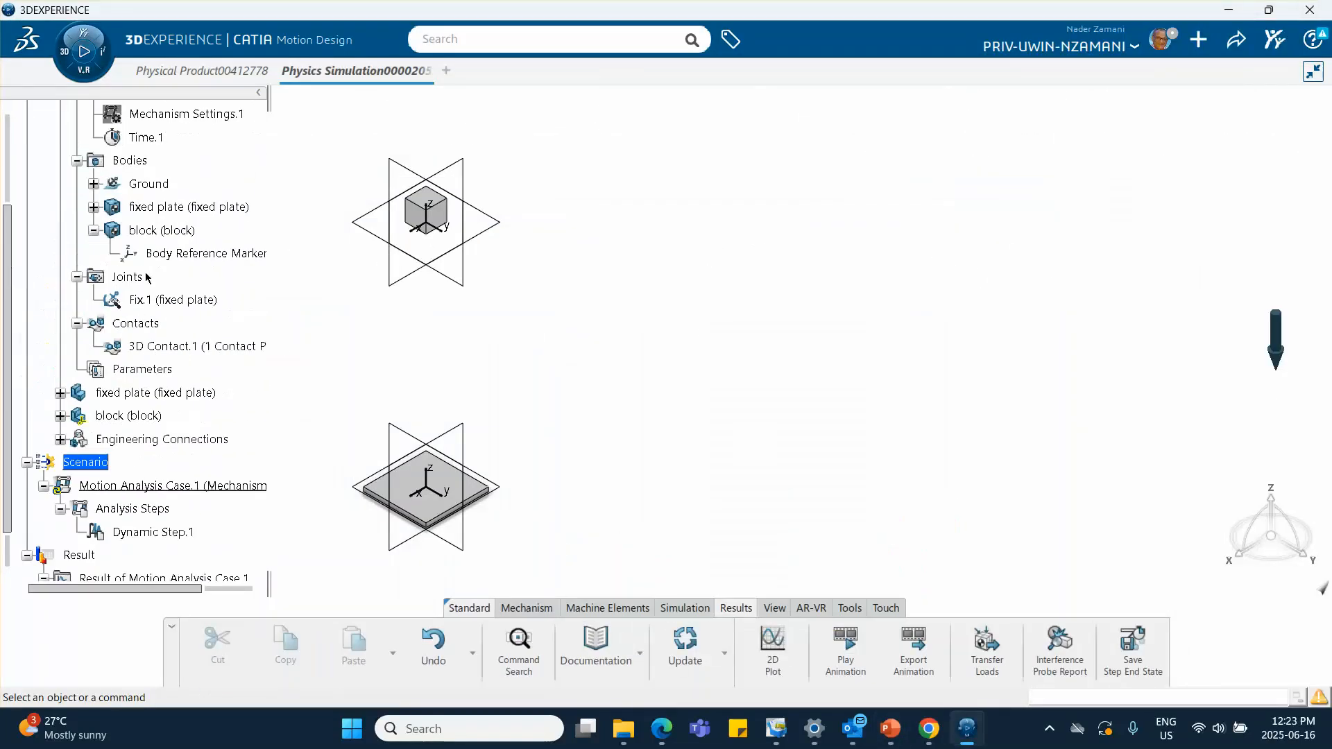
{"action": "double_click", "coordinate": [159, 354]}
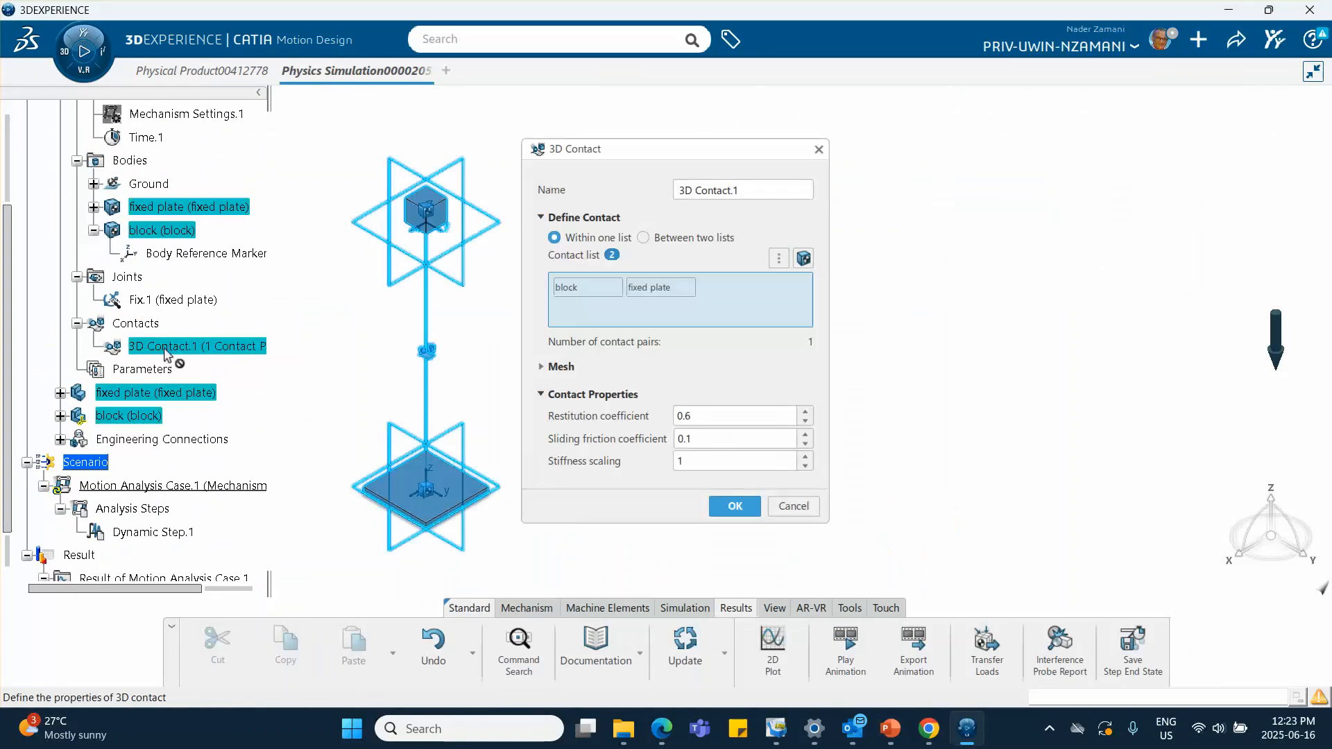
{"action": "left_click_drag", "start_coordinate": [706, 438], "coordinate": [605, 440]}
{"action": "type", "text": "0"}
{"action": "left_click", "coordinate": [702, 416]}
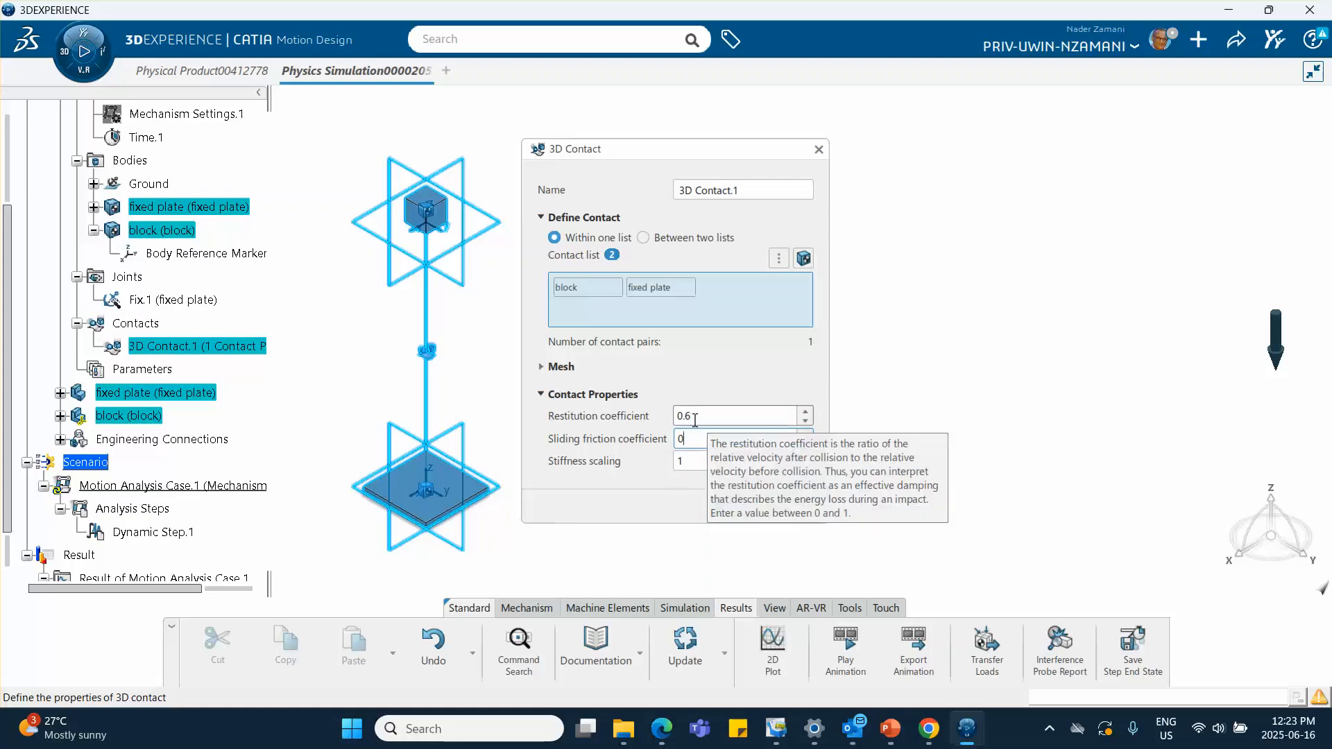
{"action": "type", "text": "1"}
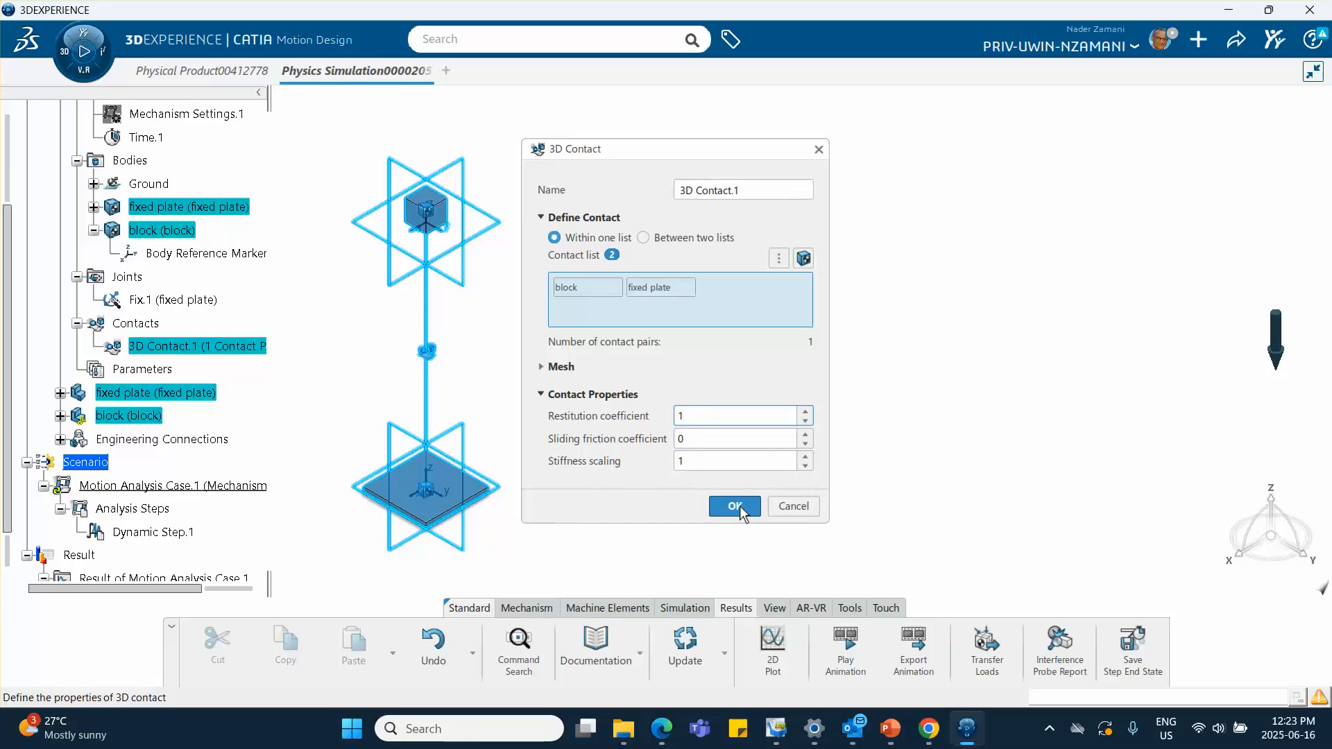
{"action": "left_click", "coordinate": [739, 510]}
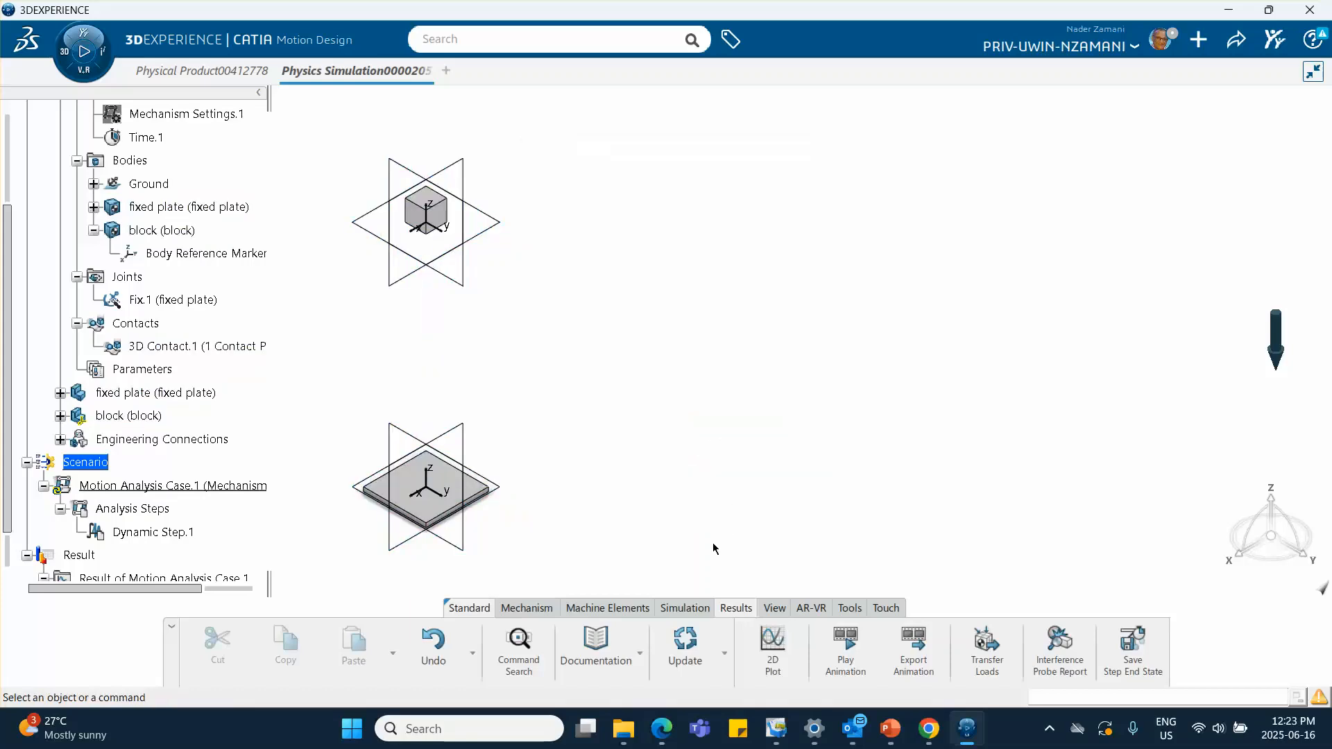
Rerun Motion Analysis Case.1 with the revised contact and open the animation player for its Dynamic Step.1 result.
{"action": "left_click", "coordinate": [694, 612]}
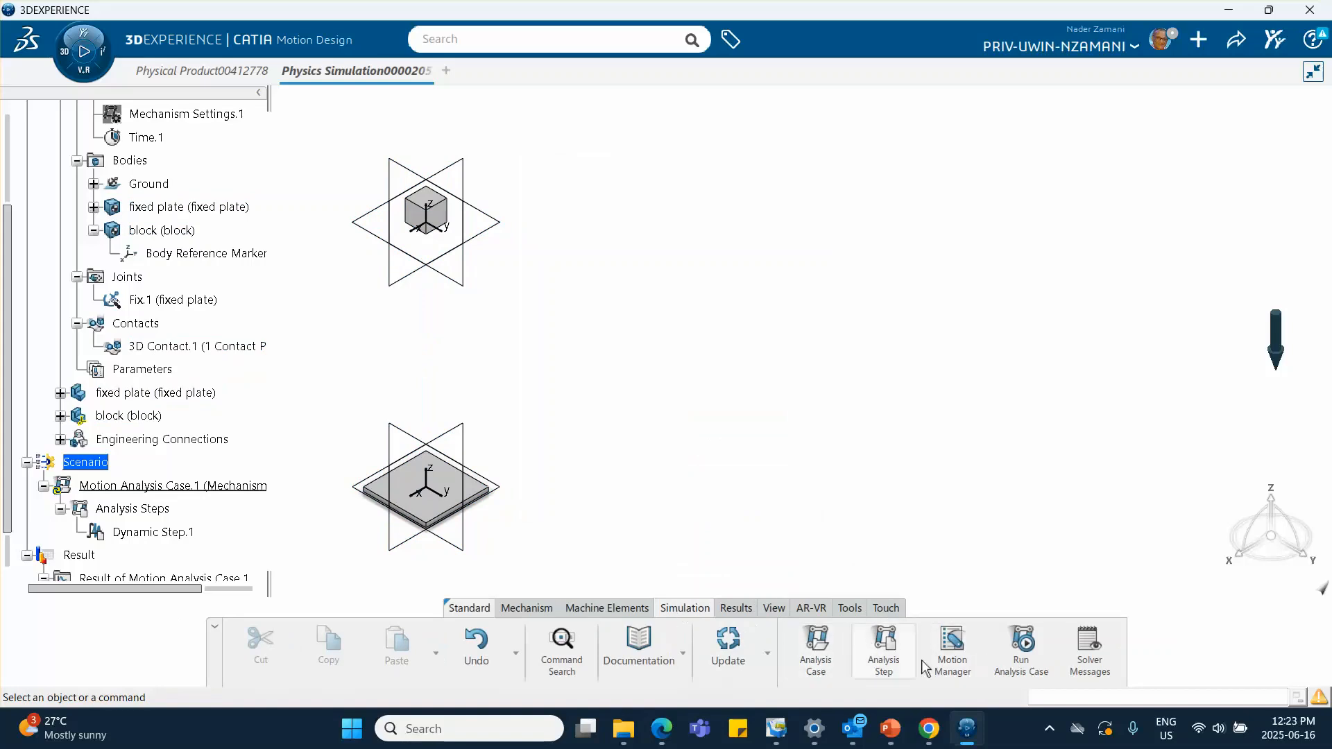
{"action": "left_click", "coordinate": [1021, 649]}
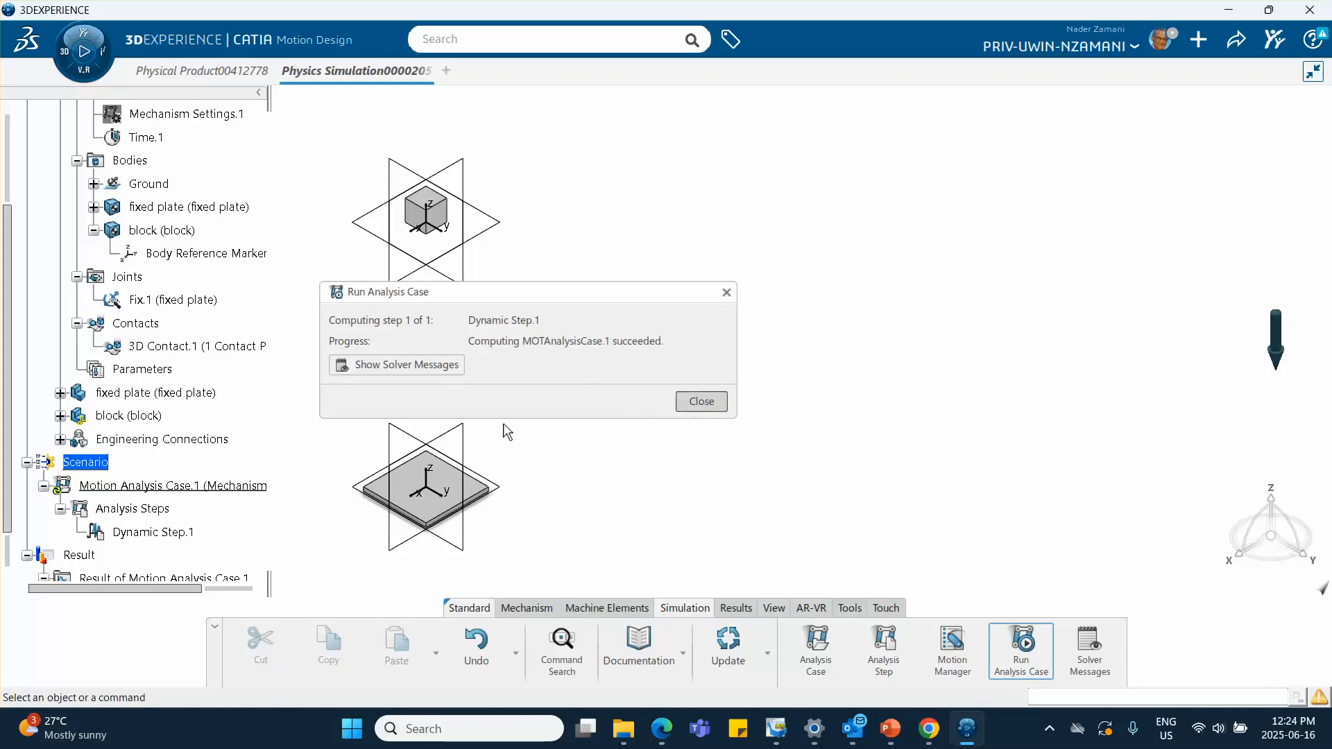
{"action": "scroll", "coordinate": [115, 442], "scroll_direction": "down", "scroll_amount": 2}
{"action": "left_click", "coordinate": [125, 505]}
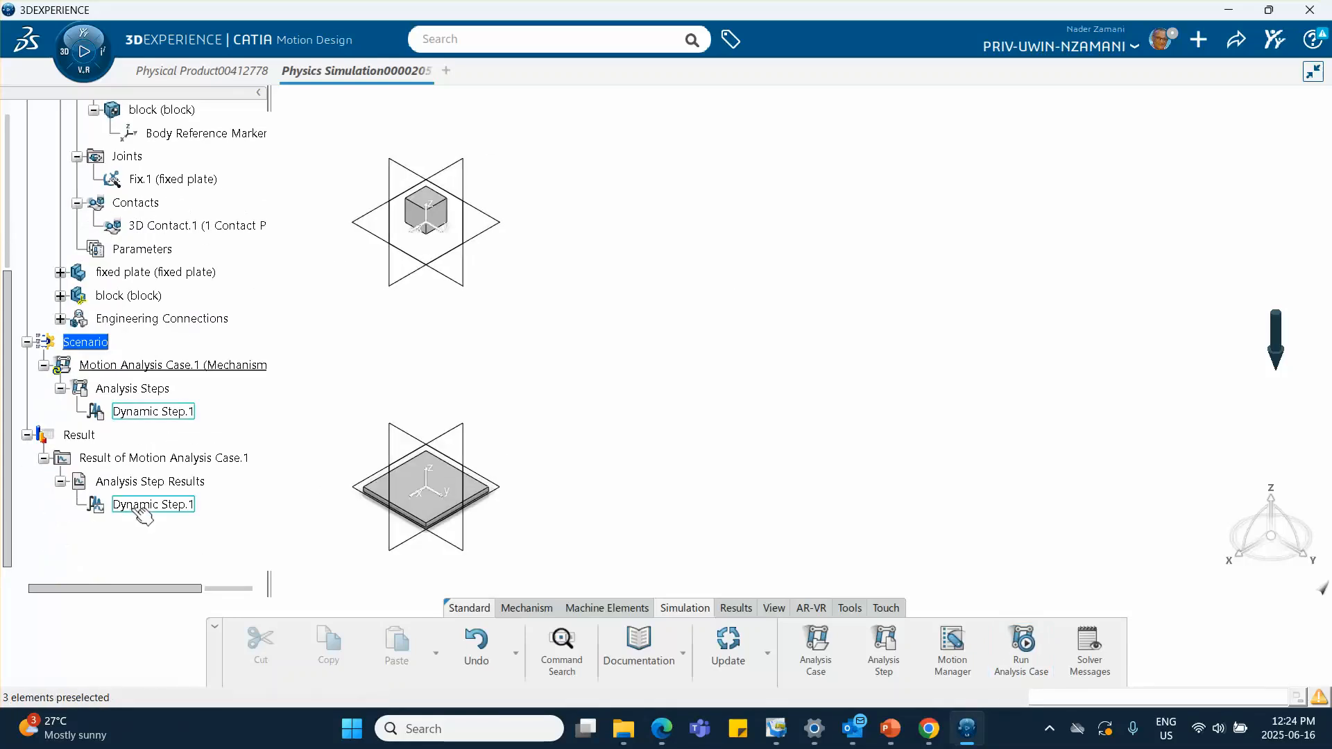
{"action": "left_click", "coordinate": [736, 608]}
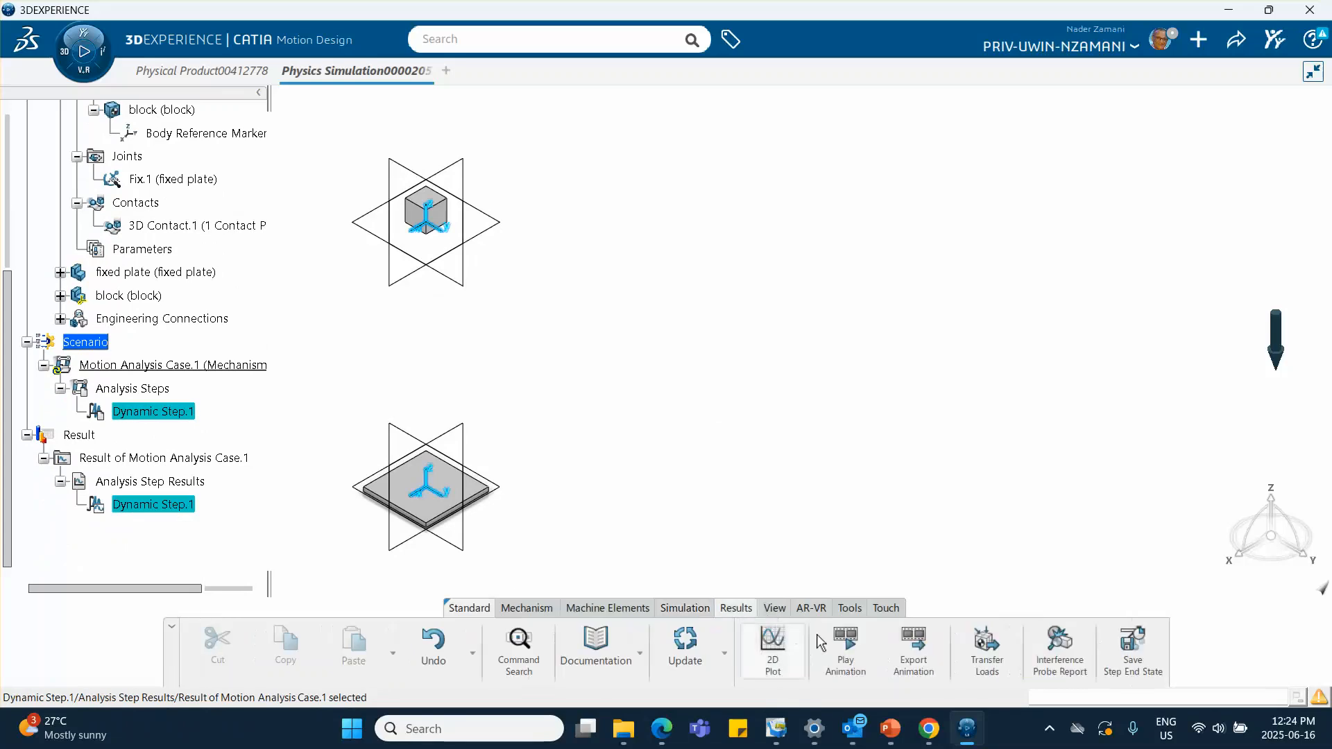
{"action": "left_click", "coordinate": [845, 648]}
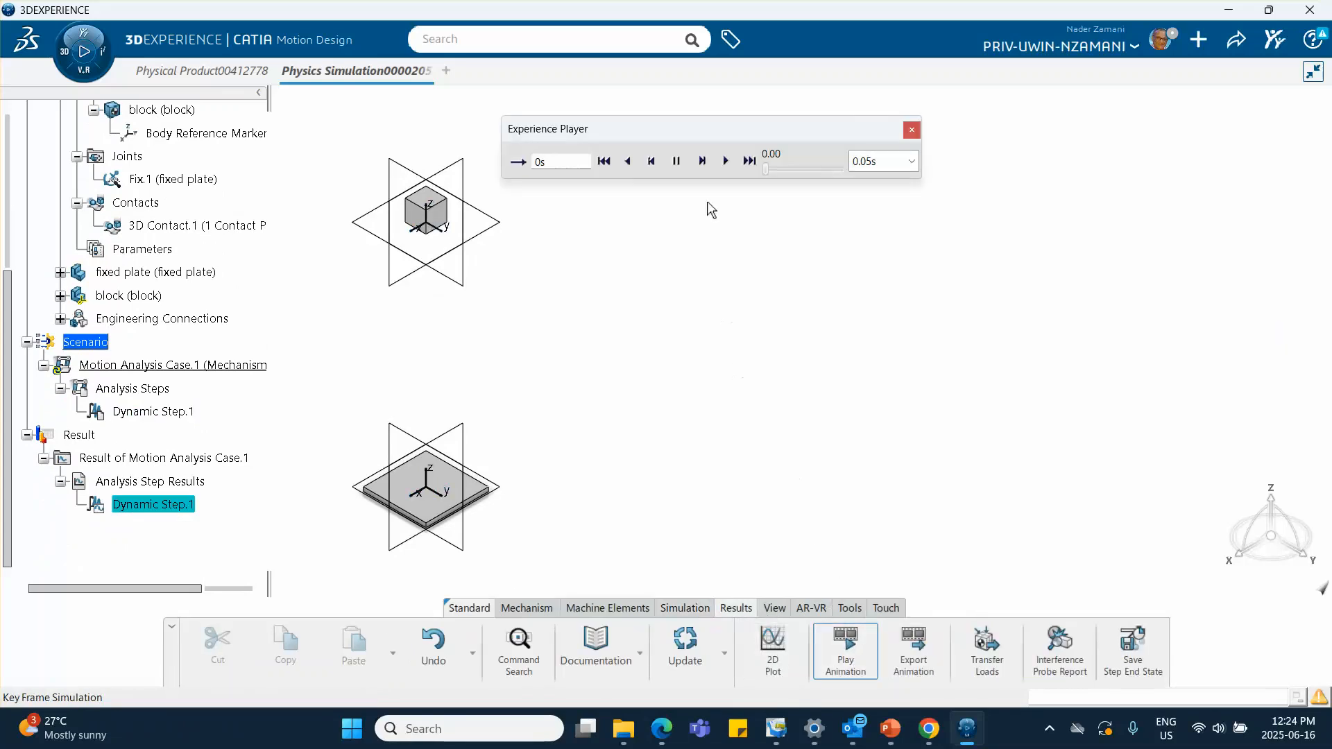
Play the Dynamic Step.1 animation in a continuous loop to examine the block bouncing on the plate, and close the player.
{"action": "left_click", "coordinate": [519, 163]}
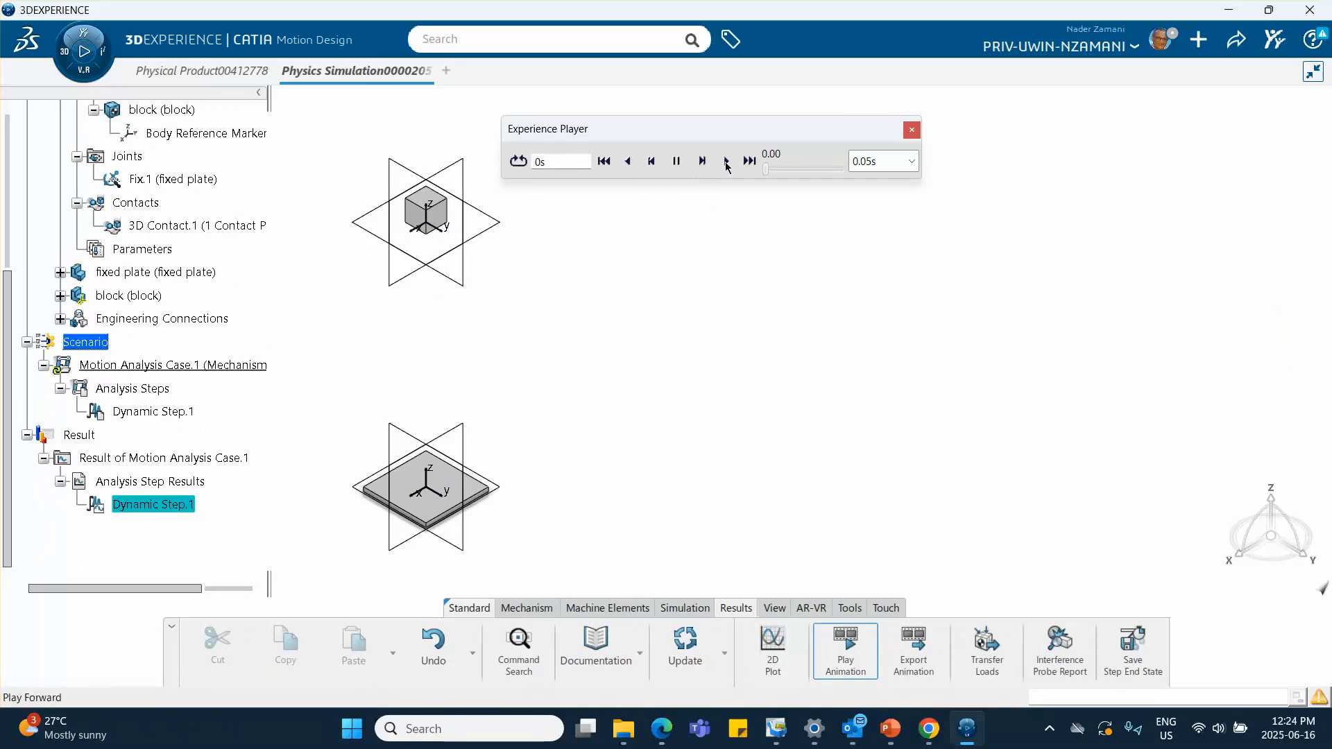
{"action": "left_click", "coordinate": [726, 161]}
{"action": "middle_click_drag", "start_coordinate": [612, 303], "coordinate": [621, 428], "text": "ctrl"}
{"action": "middle_click_drag", "start_coordinate": [717, 351], "coordinate": [445, 480]}
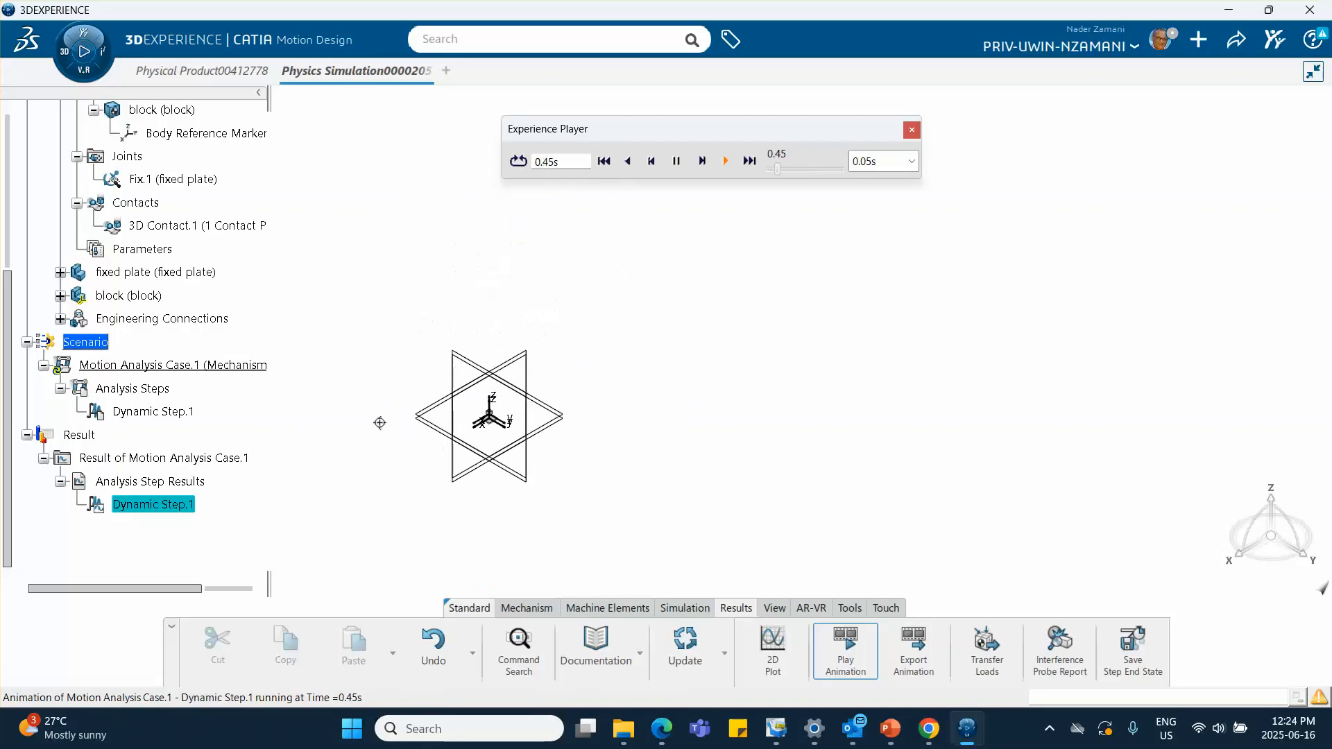
{"action": "left_click", "coordinate": [912, 132]}
Plot the block's Z position for Dynamic Step.1 in a 2D plot, examine the curve, and discard the plot.
{"action": "middle_click_drag", "start_coordinate": [622, 387], "coordinate": [861, 194]}
{"action": "mouse_move", "coordinate": [737, 324]}
{"action": "middle_mouse_down"}
{"action": "mouse_move", "coordinate": [711, 383]}
{"action": "mouse_move", "coordinate": [720, 305]}
{"action": "middle_mouse_up"}
{"action": "middle_click_drag", "start_coordinate": [607, 373], "coordinate": [763, 465]}
{"action": "left_click", "coordinate": [773, 649]}
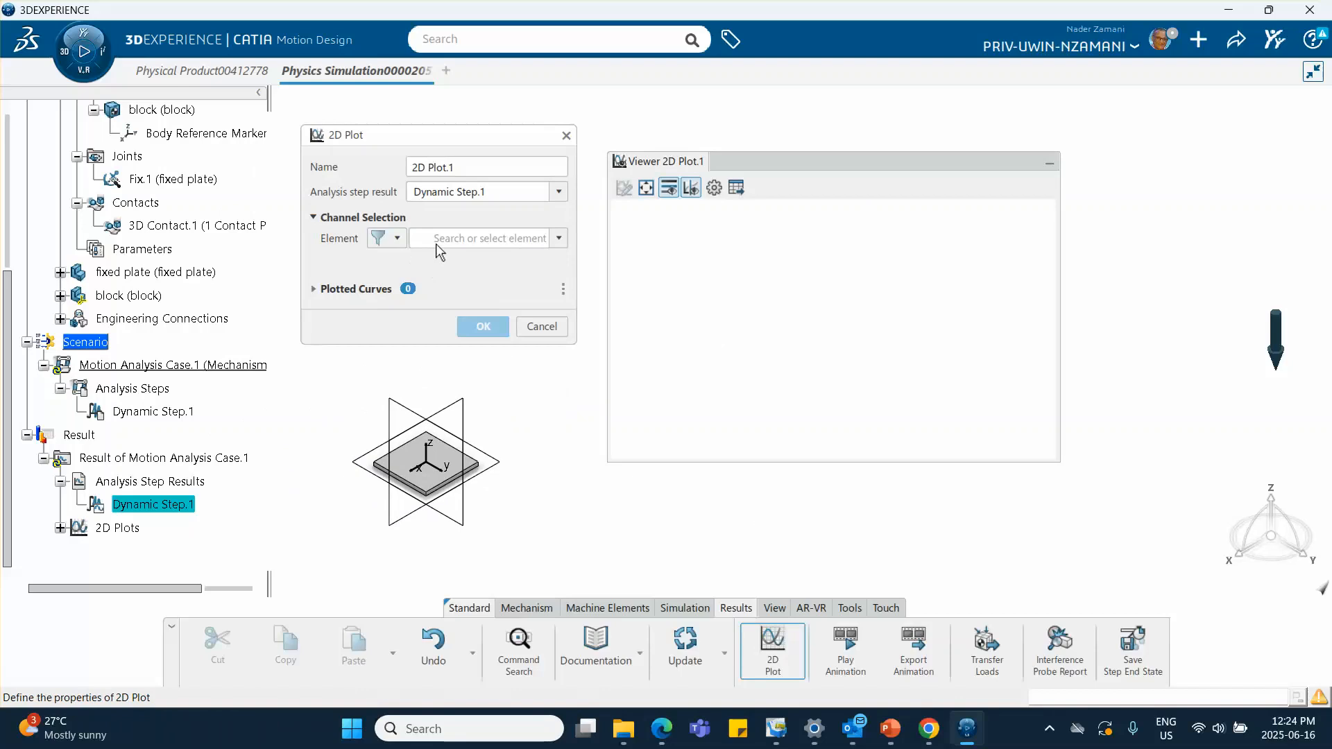
{"action": "left_click", "coordinate": [559, 238]}
{"action": "left_click", "coordinate": [483, 274]}
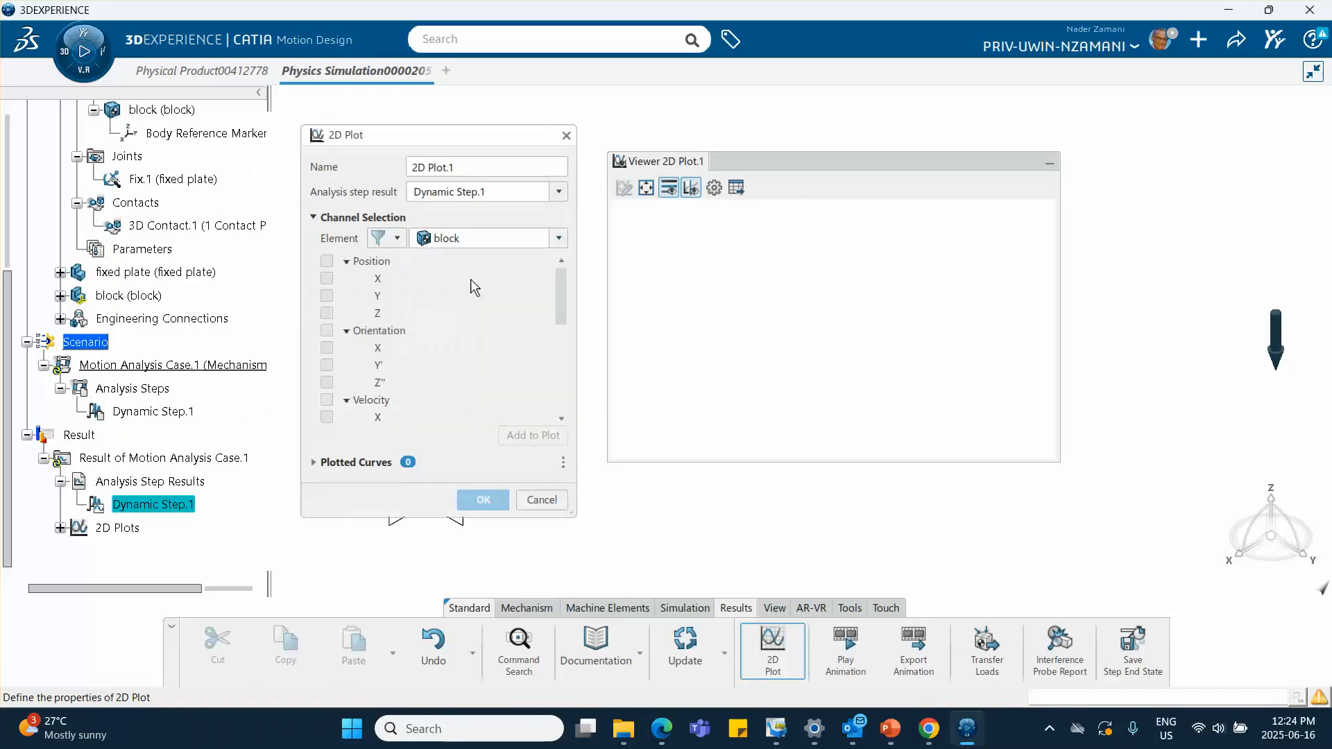
{"action": "left_click", "coordinate": [327, 314]}
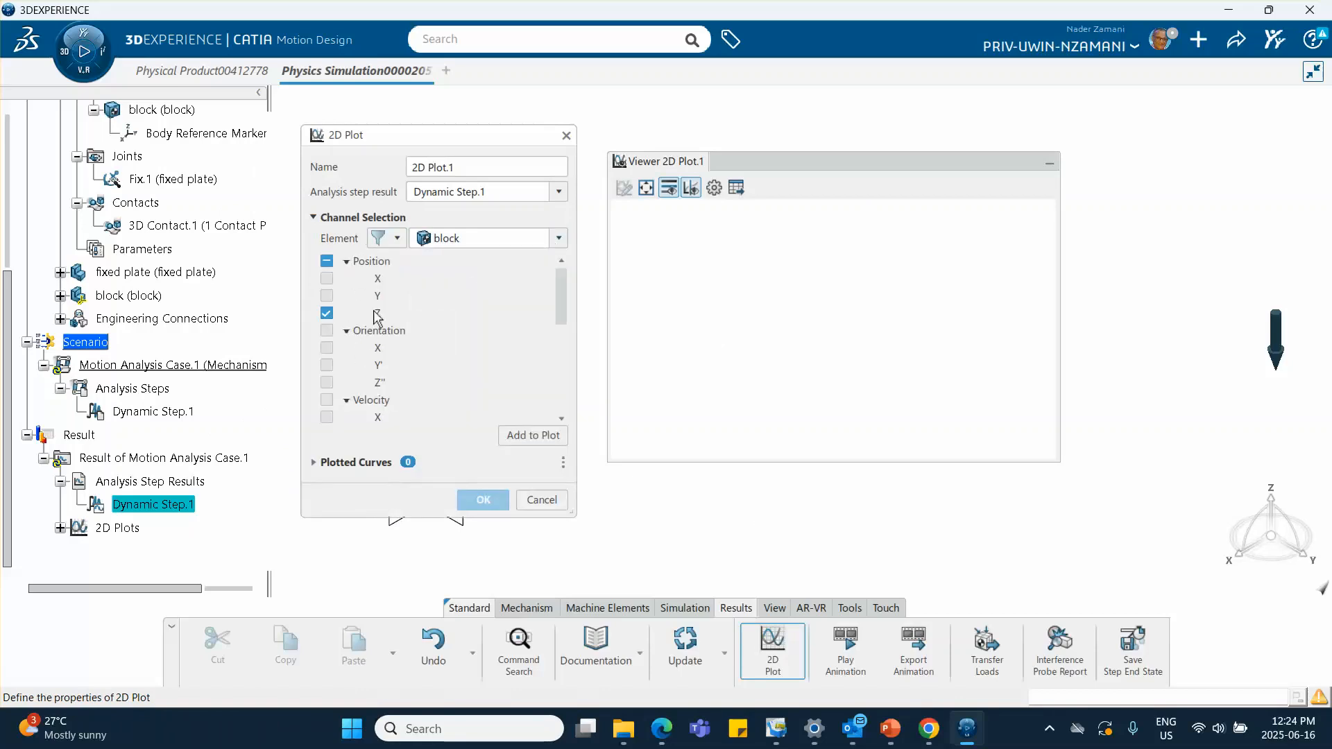
{"action": "left_click", "coordinate": [526, 435]}
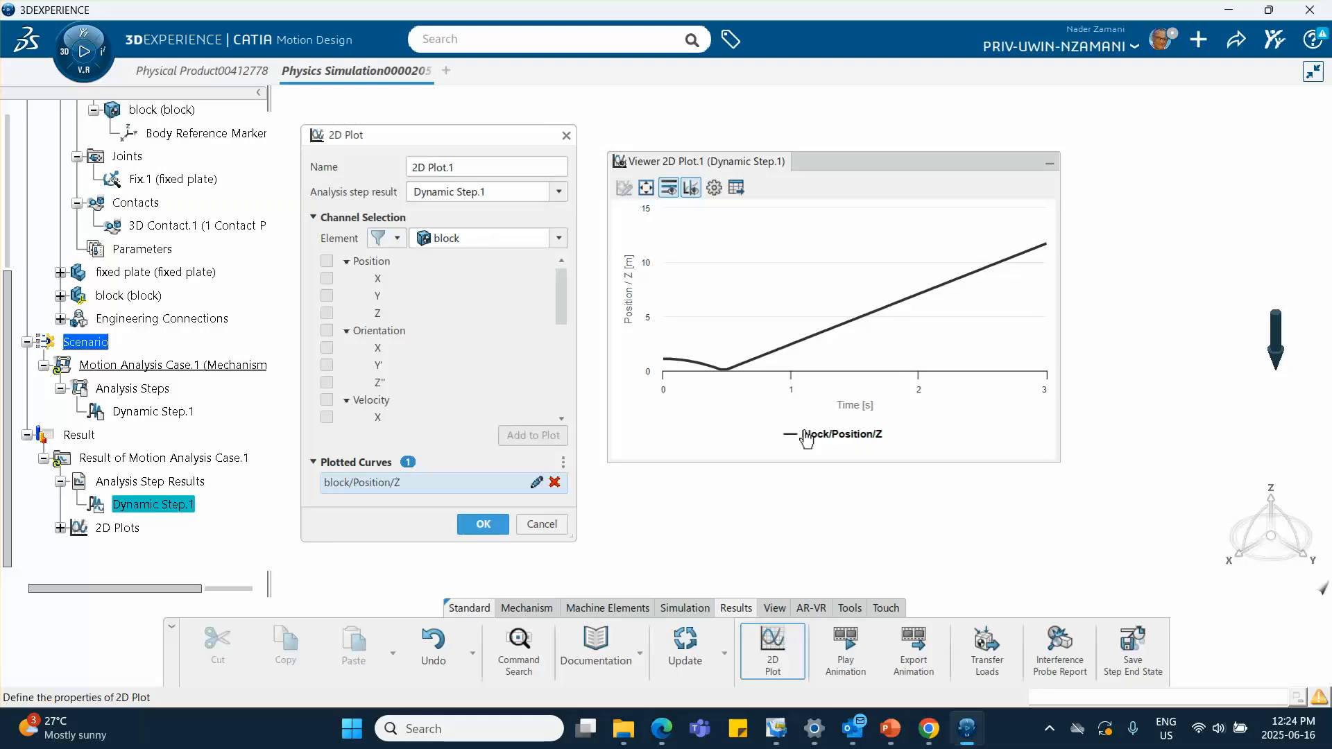
{"action": "mouse_move", "coordinate": [663, 362]}
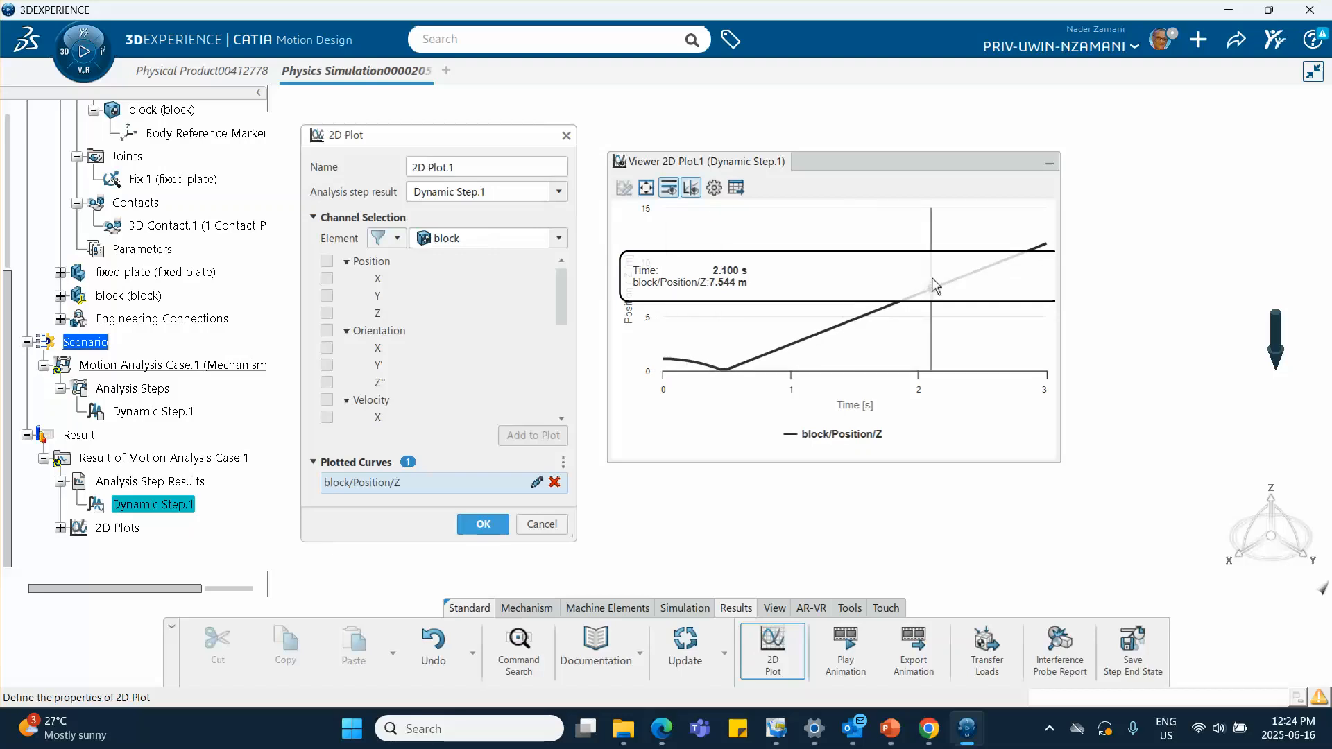
{"action": "left_click", "coordinate": [566, 136]}
Switch to the PowerPoint presentation to review the stiffness scaling setting on slide 5, and minimize it.
{"action": "left_click", "coordinate": [890, 728]}
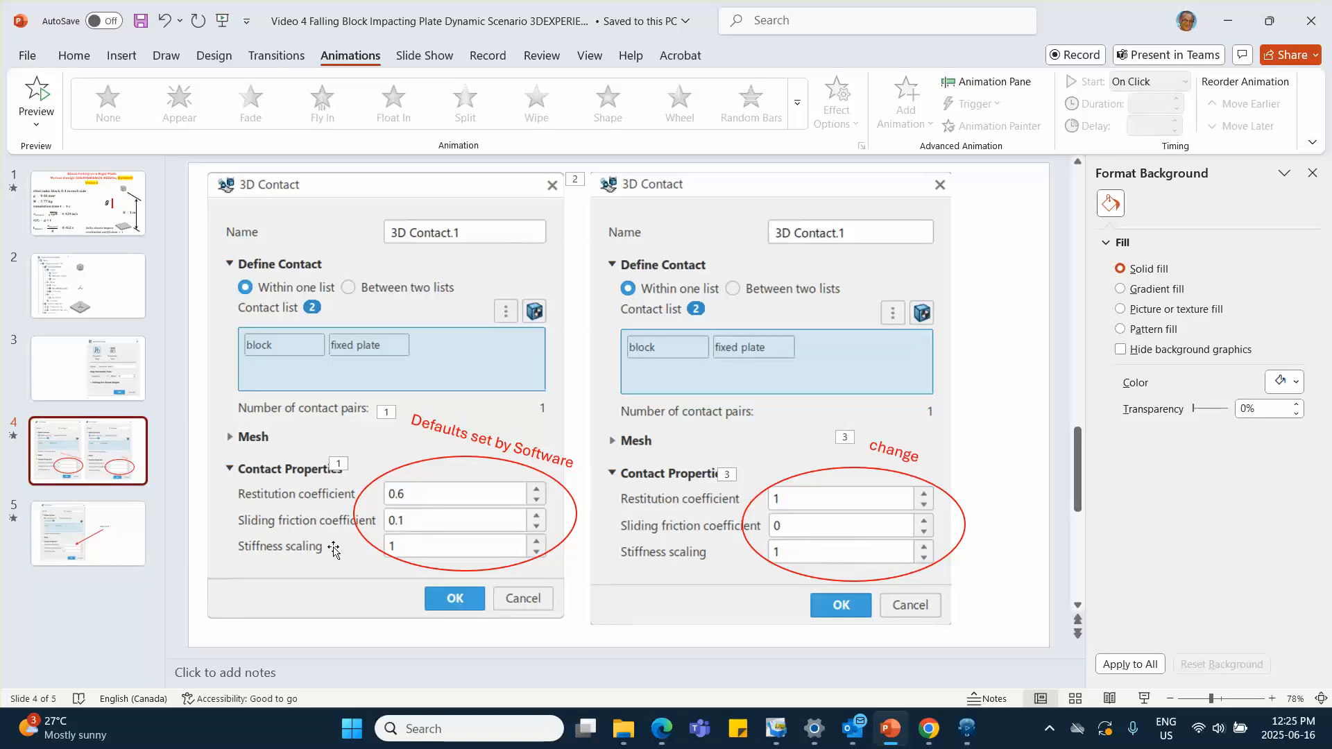
{"action": "left_click", "coordinate": [89, 532]}
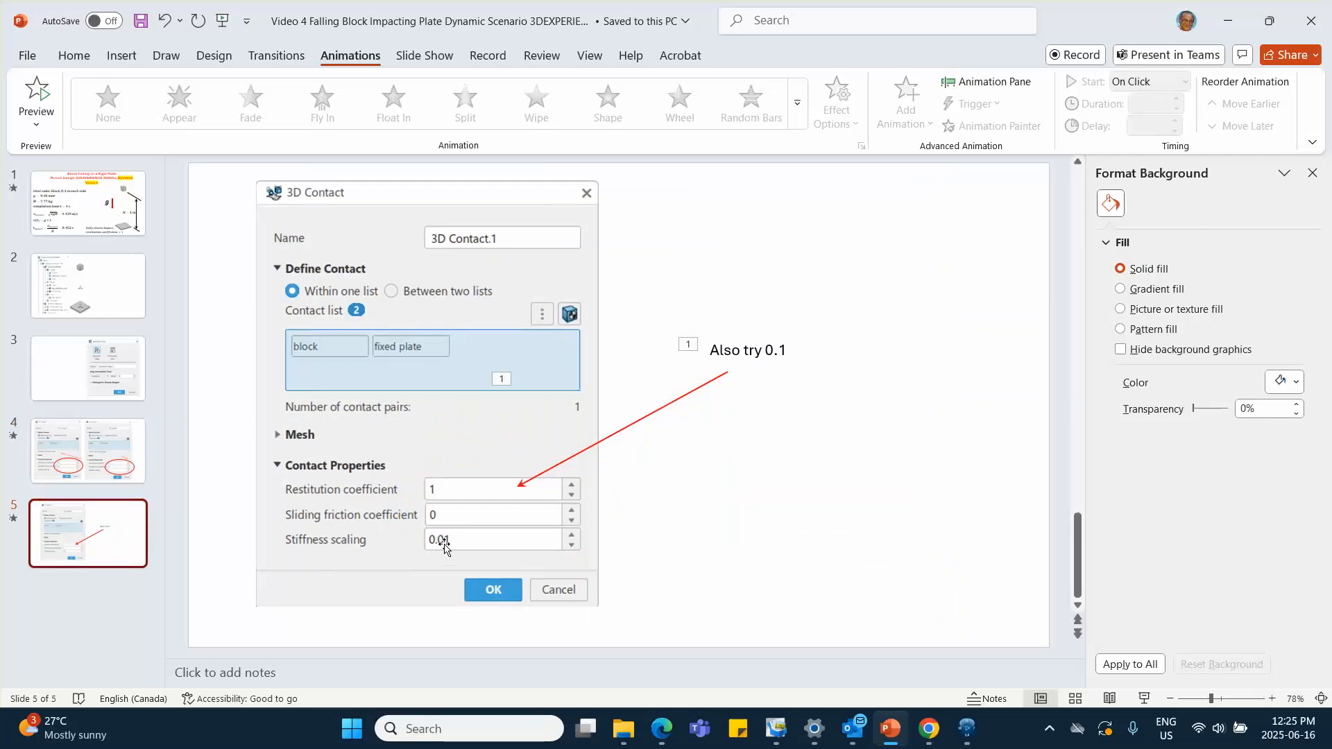
{"action": "left_click", "coordinate": [1226, 21]}
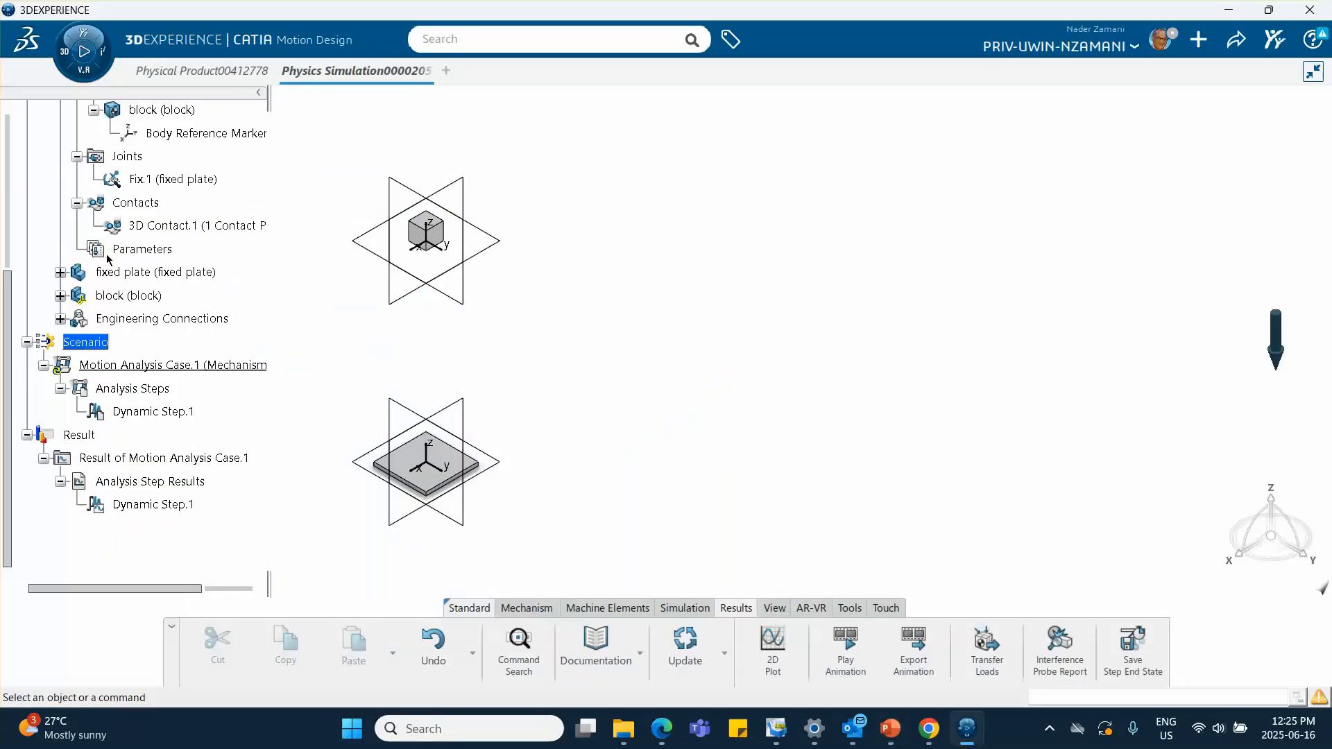
Edit 3D Contact.1 to a stiffness scaling of 0.01.
{"action": "double_click", "coordinate": [177, 226]}
{"action": "left_click", "coordinate": [687, 465]}
{"action": "type", "text": ".01"}
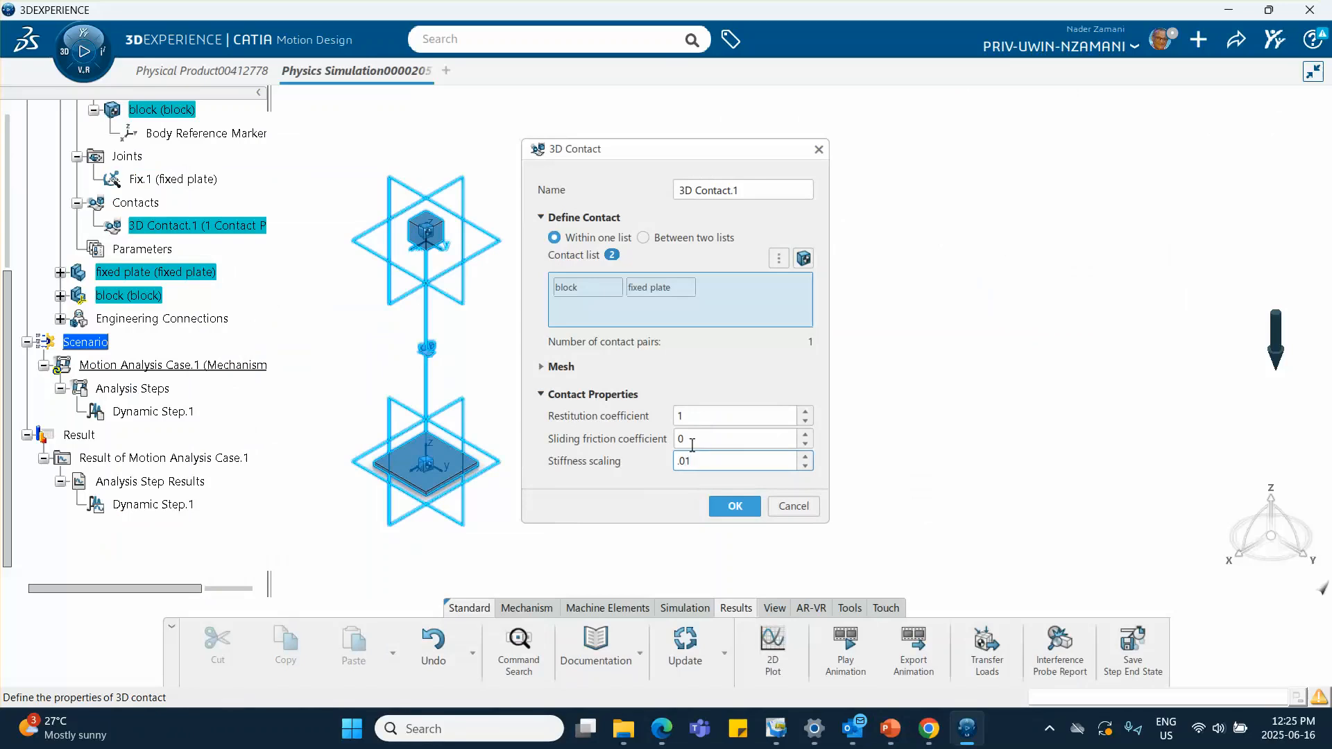
{"action": "left_click", "coordinate": [740, 509]}
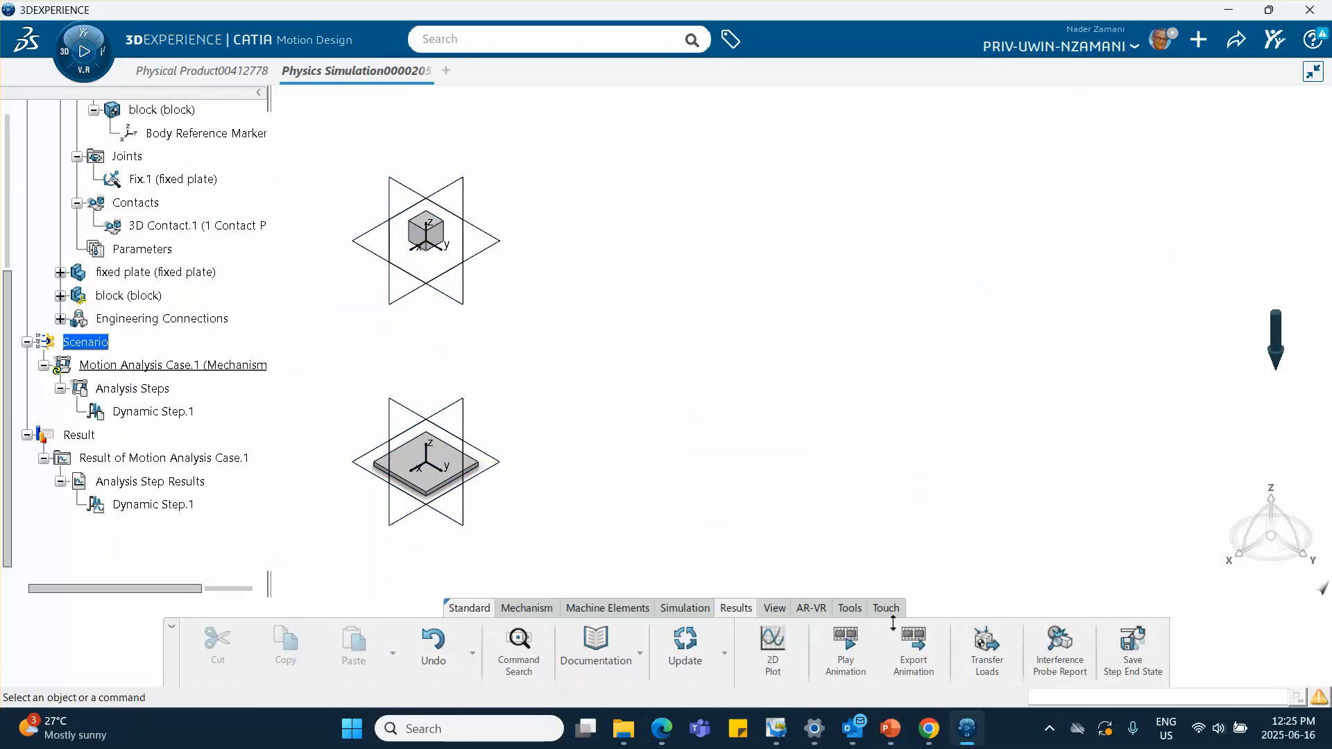
Rerun Motion Analysis Case.1 with the softened contact and dismiss the run progress dialog.
{"action": "left_click", "coordinate": [685, 608]}
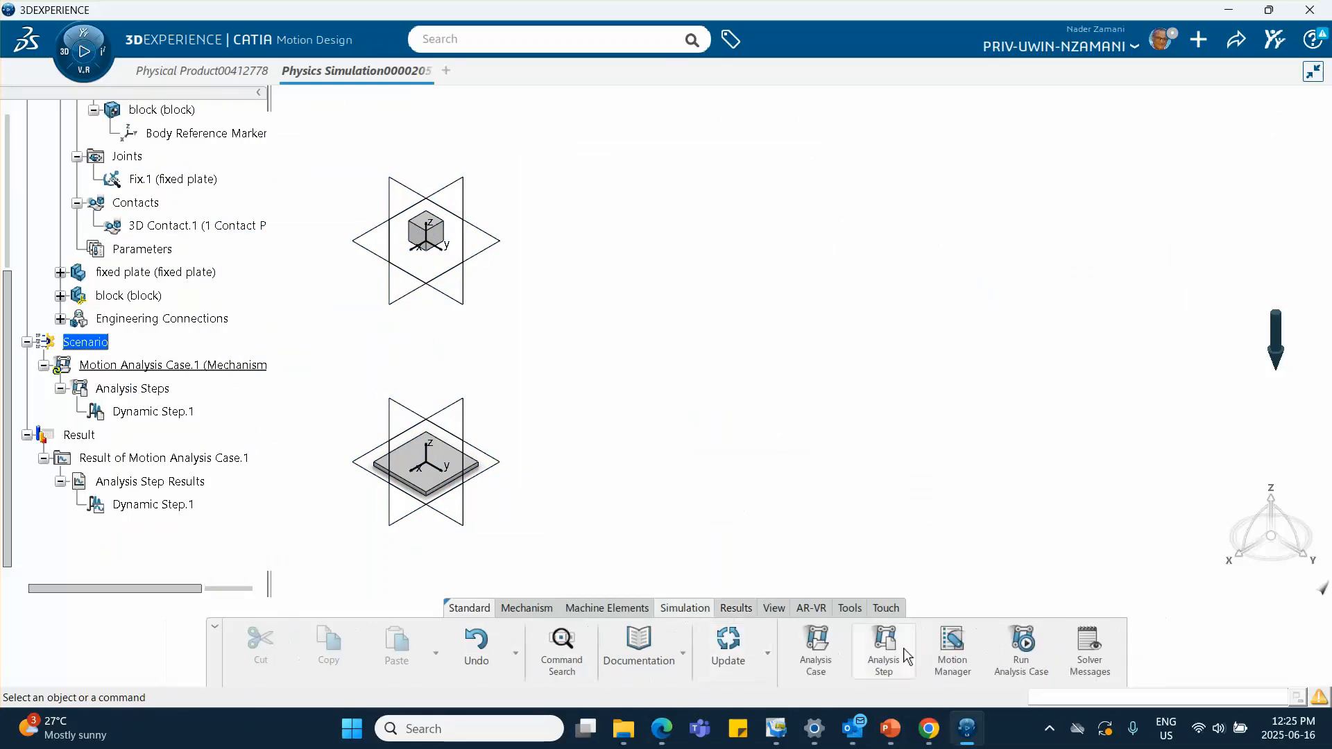
{"action": "left_click", "coordinate": [1021, 648]}
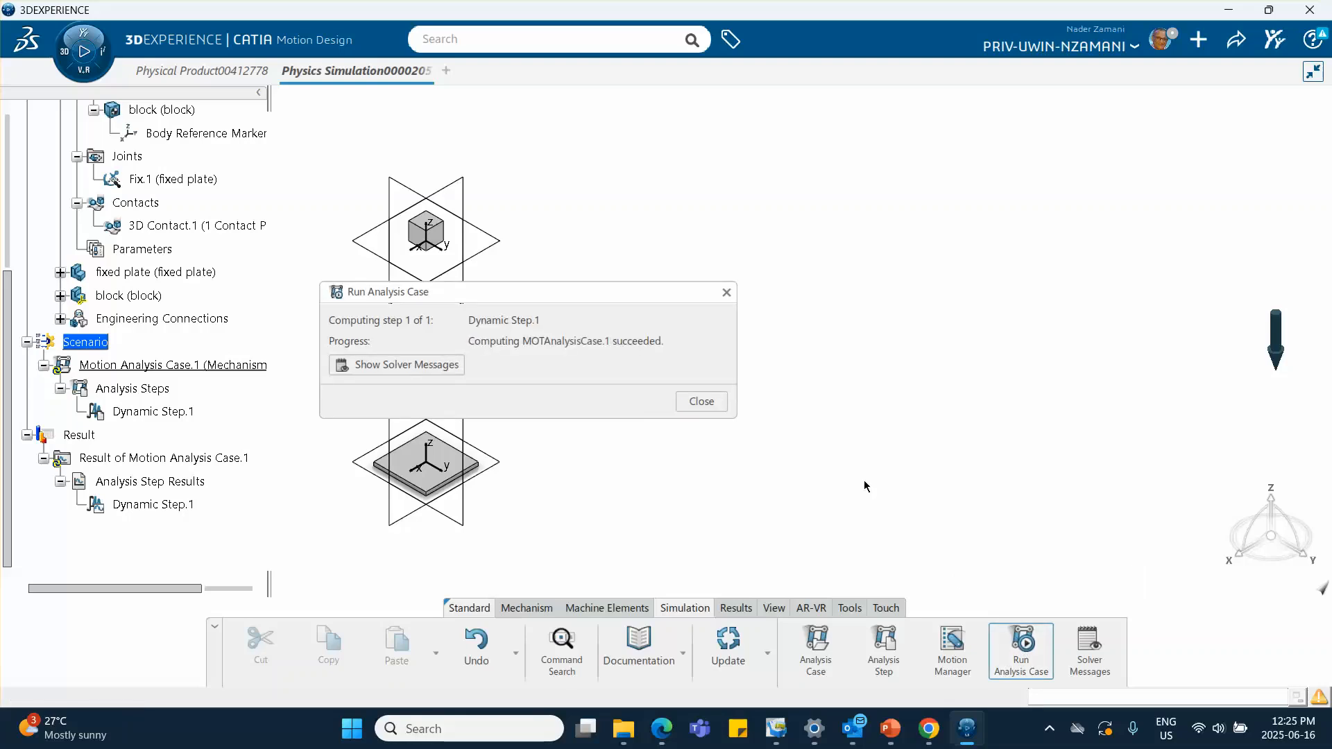
{"action": "left_click", "coordinate": [702, 401]}
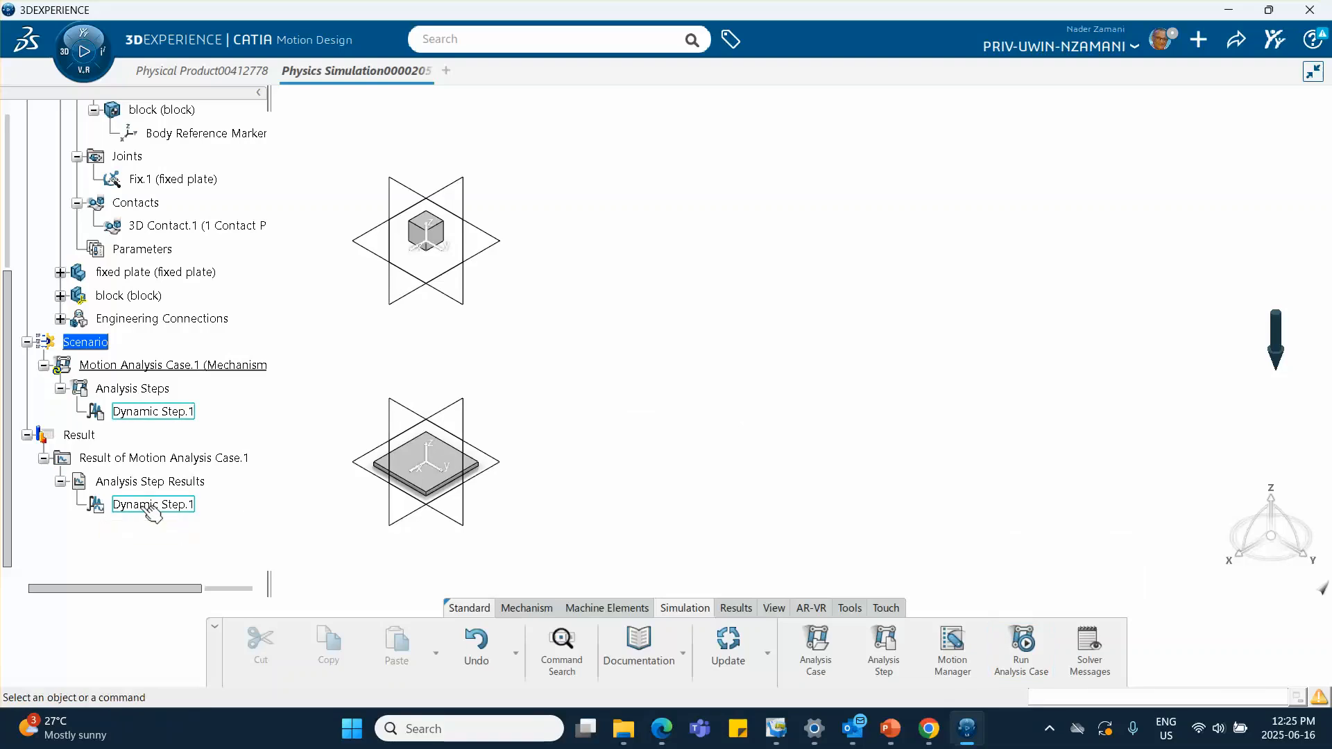
Play the updated Dynamic Step.1 result in a continuous loop to examine the block's bouncing, and close the player.
{"action": "left_click", "coordinate": [151, 507]}
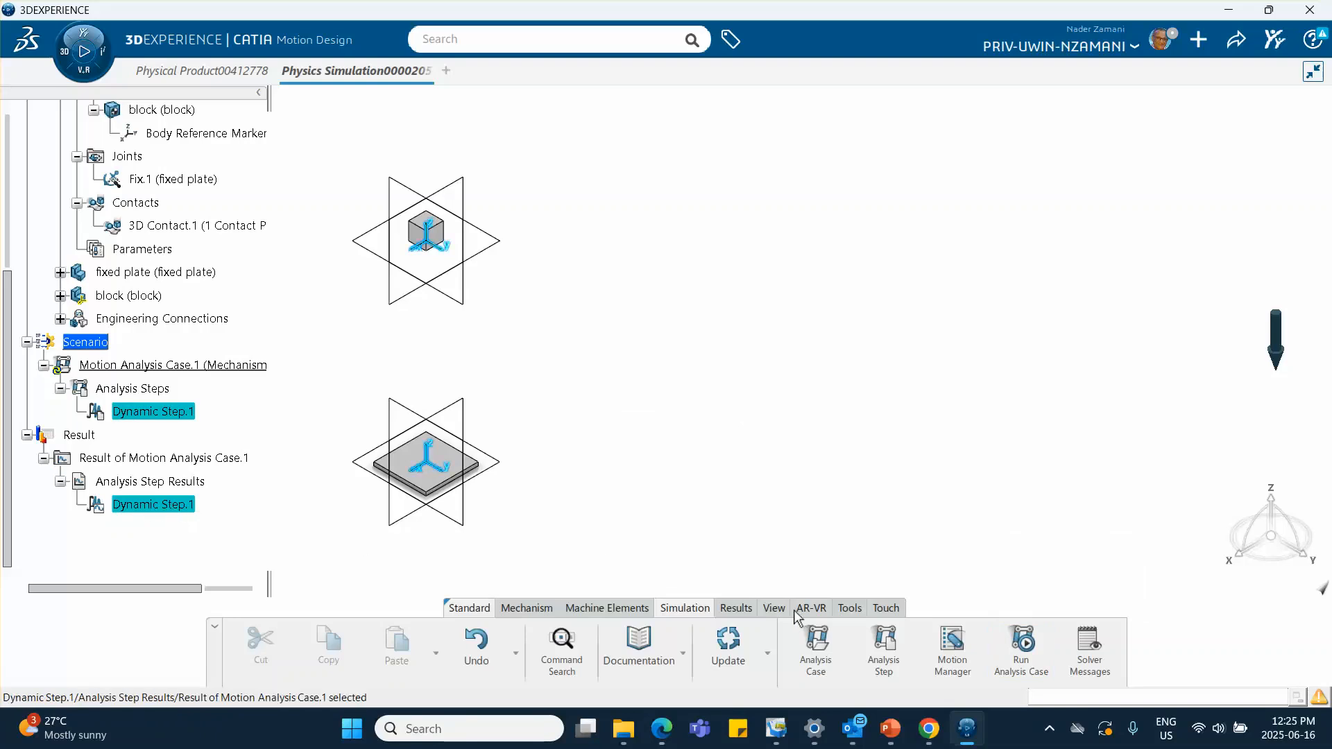
{"action": "left_click", "coordinate": [735, 608]}
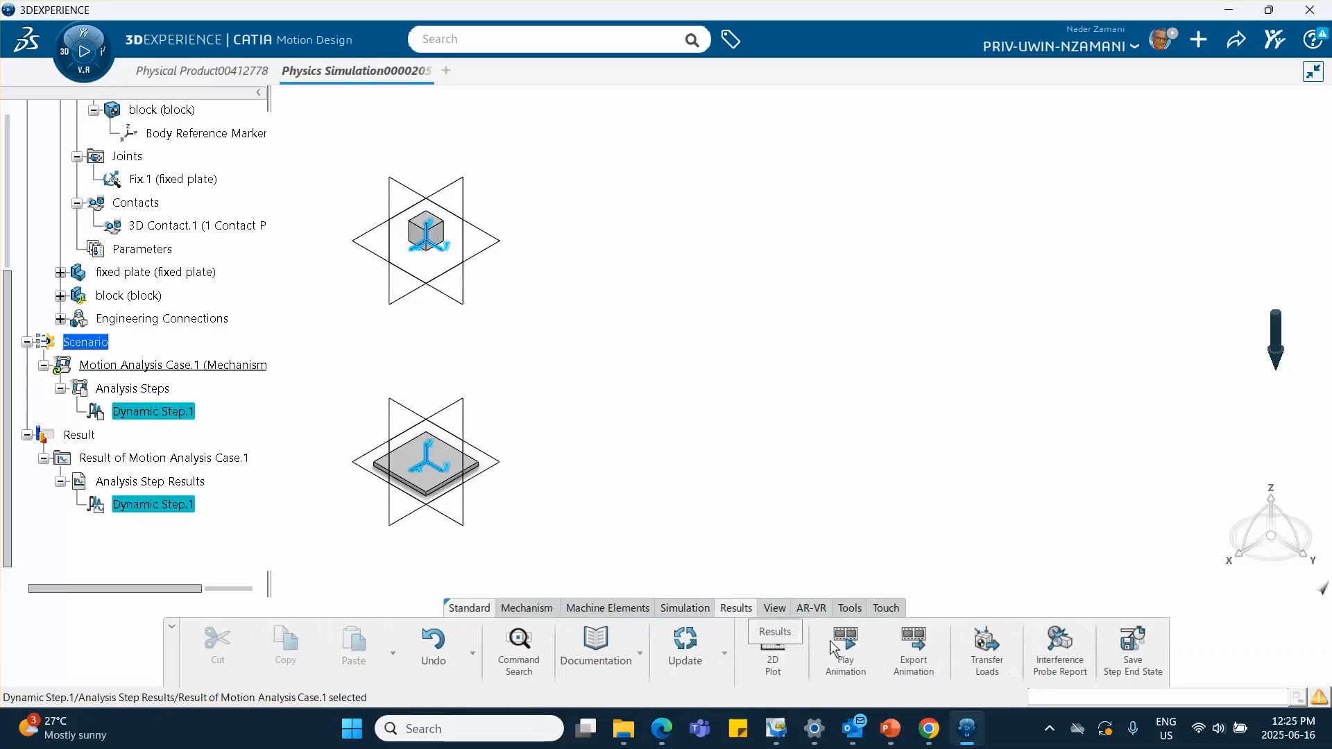
{"action": "left_click", "coordinate": [845, 649]}
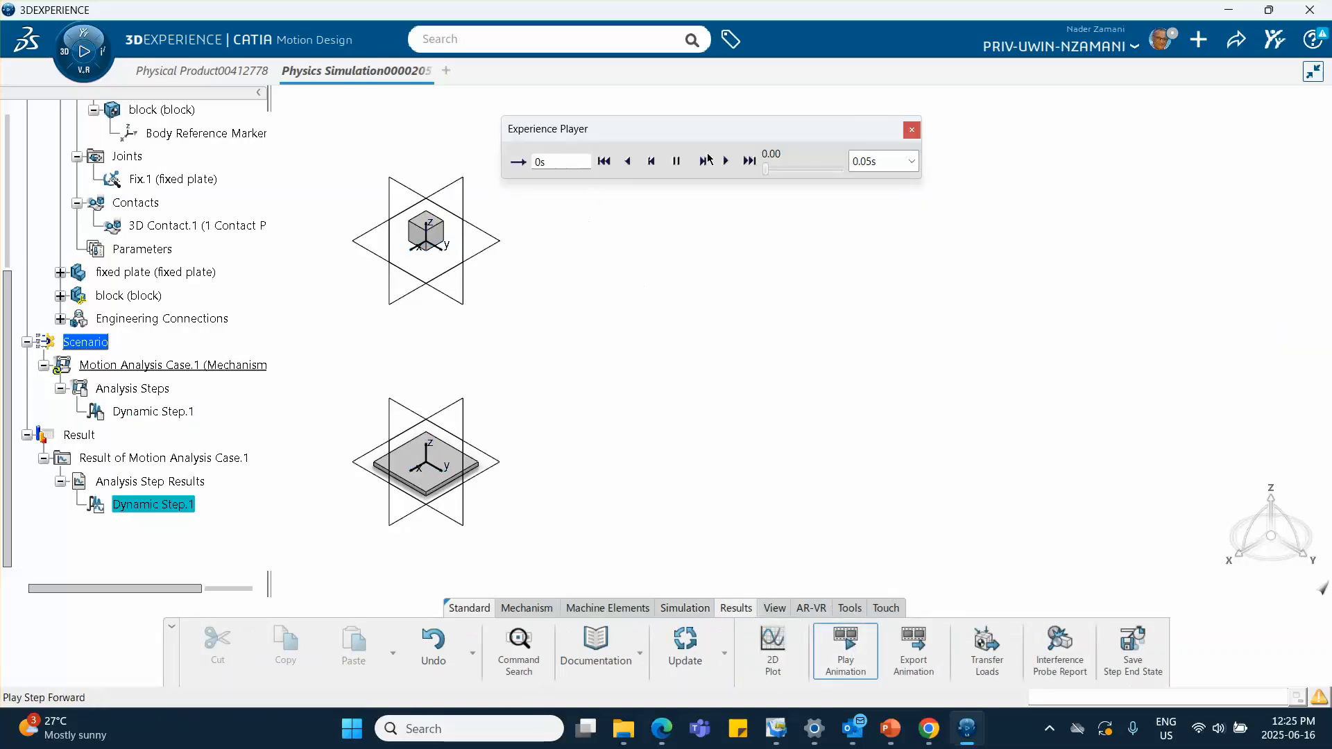
{"action": "left_click", "coordinate": [519, 163]}
{"action": "left_click", "coordinate": [725, 161]}
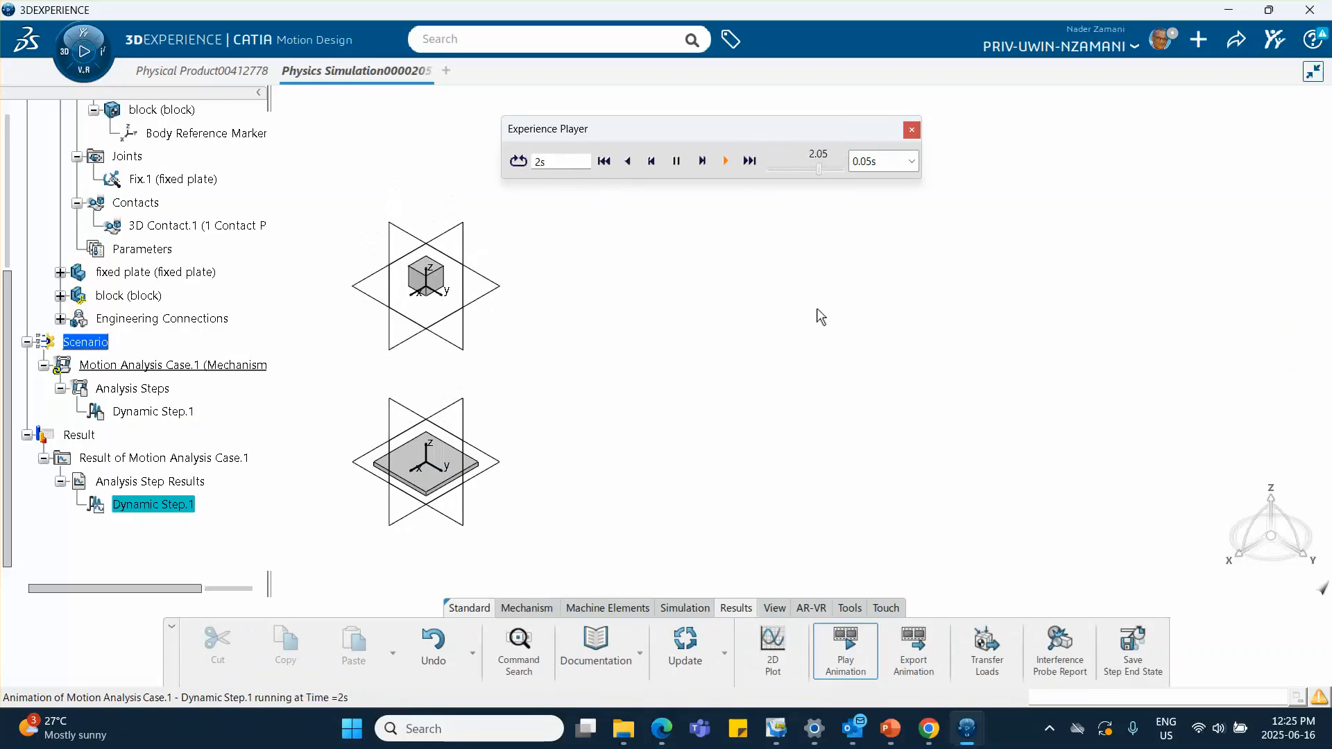
{"action": "left_click", "coordinate": [912, 130]}
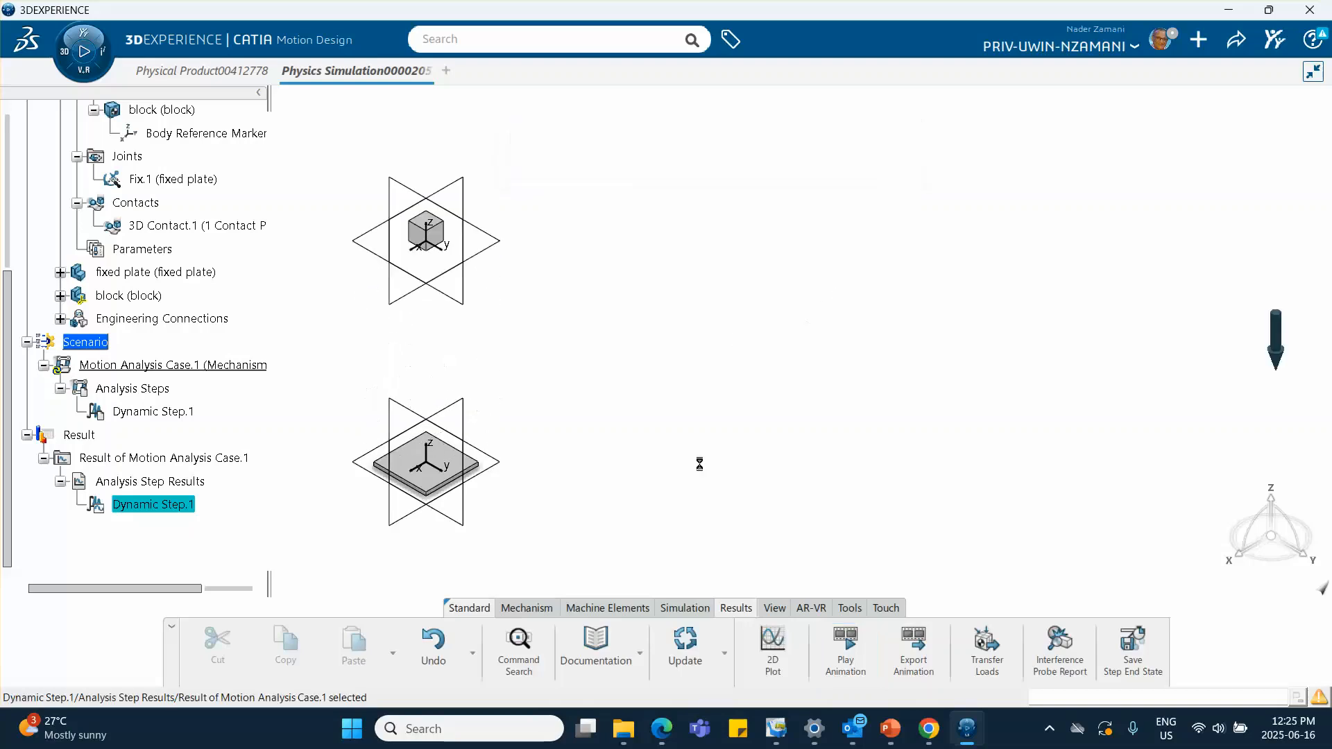
Create a 2D plot of Dynamic Step.1 with the block's Z position curve.
{"action": "left_click", "coordinate": [773, 645]}
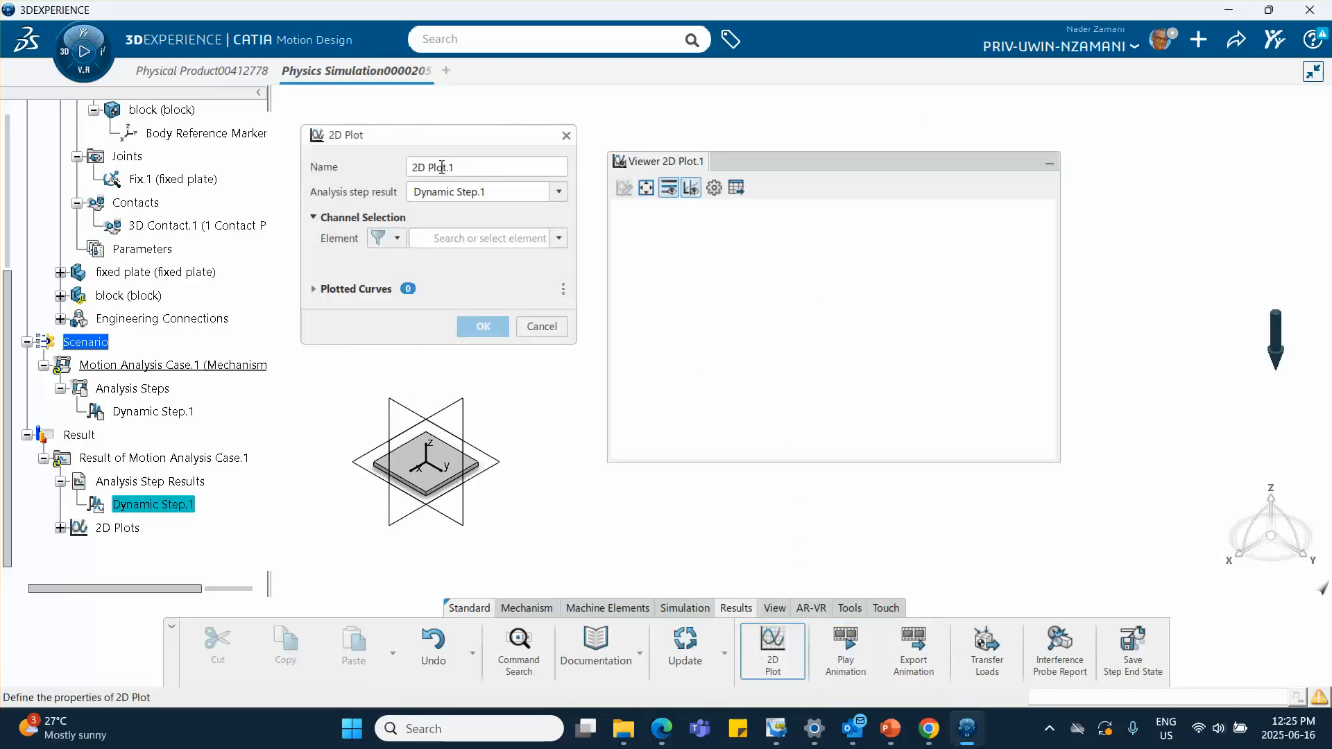
{"action": "left_click", "coordinate": [555, 239]}
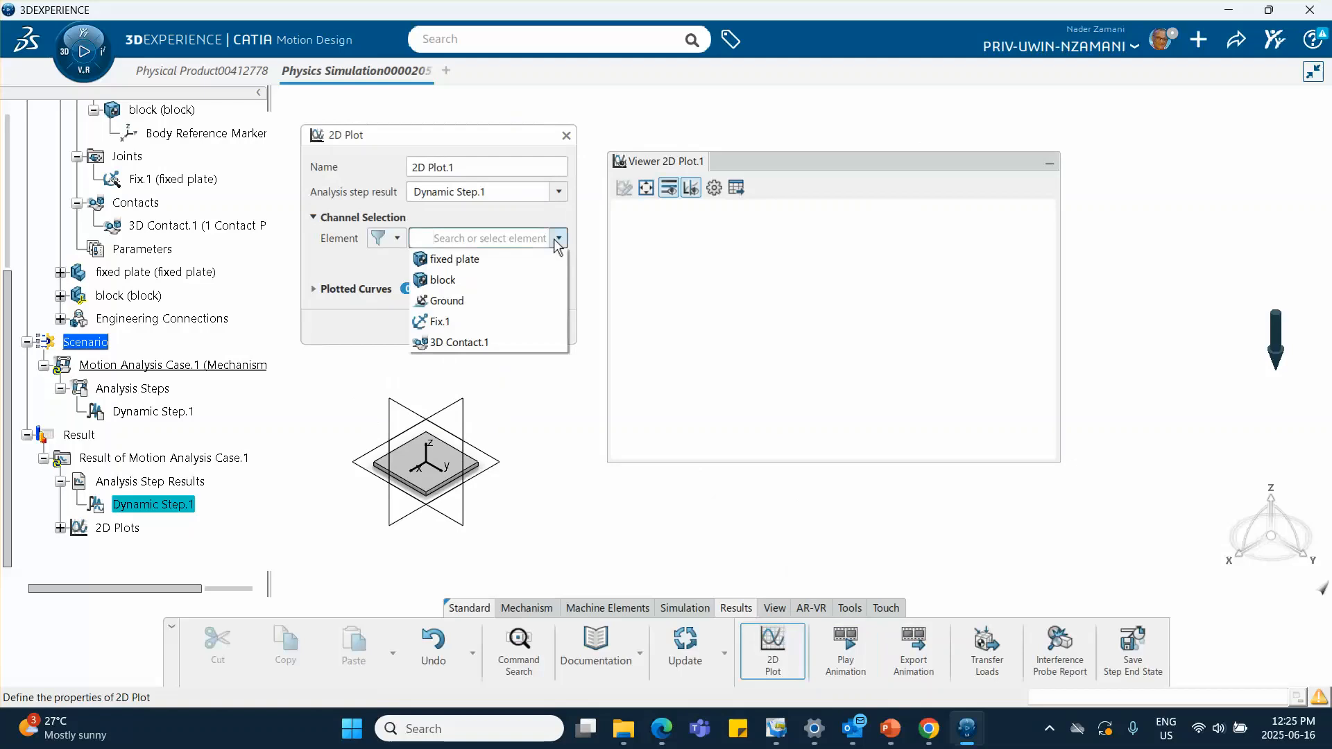
{"action": "left_click", "coordinate": [464, 285]}
{"action": "left_click", "coordinate": [326, 313]}
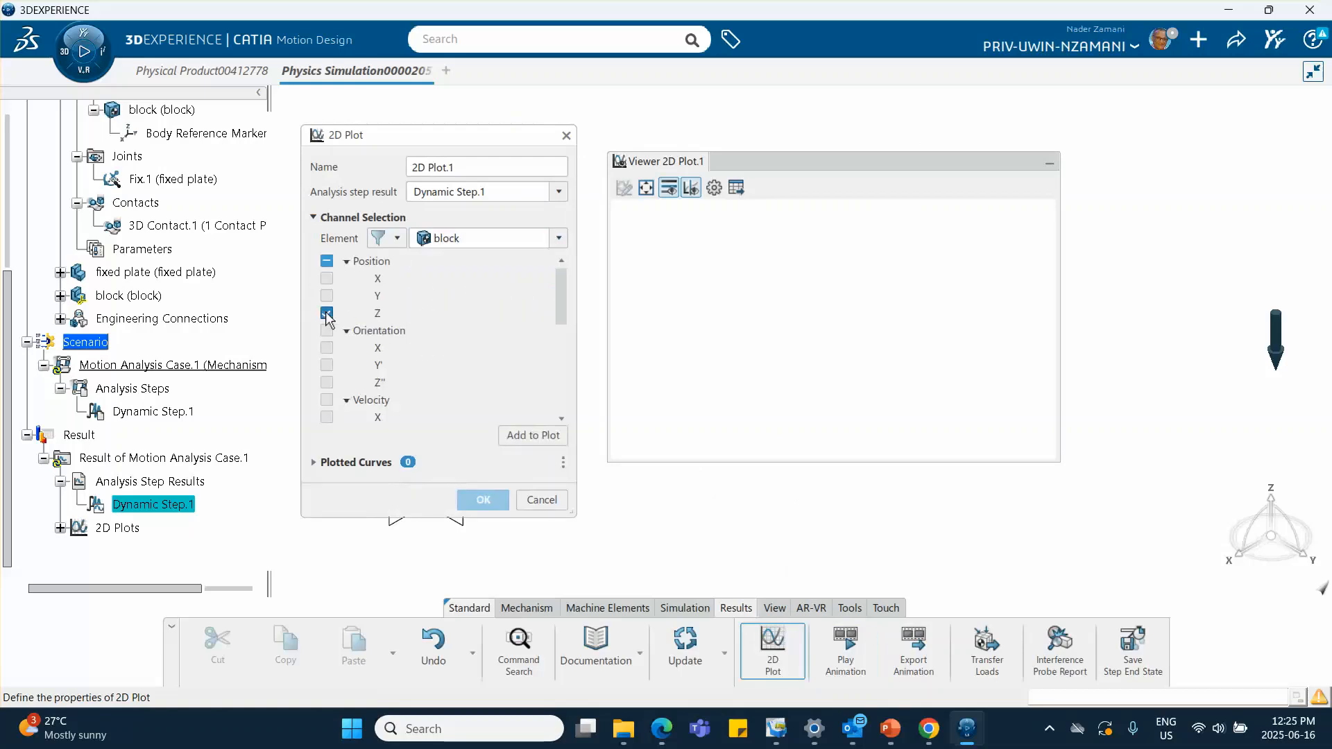
{"action": "left_click", "coordinate": [532, 435]}
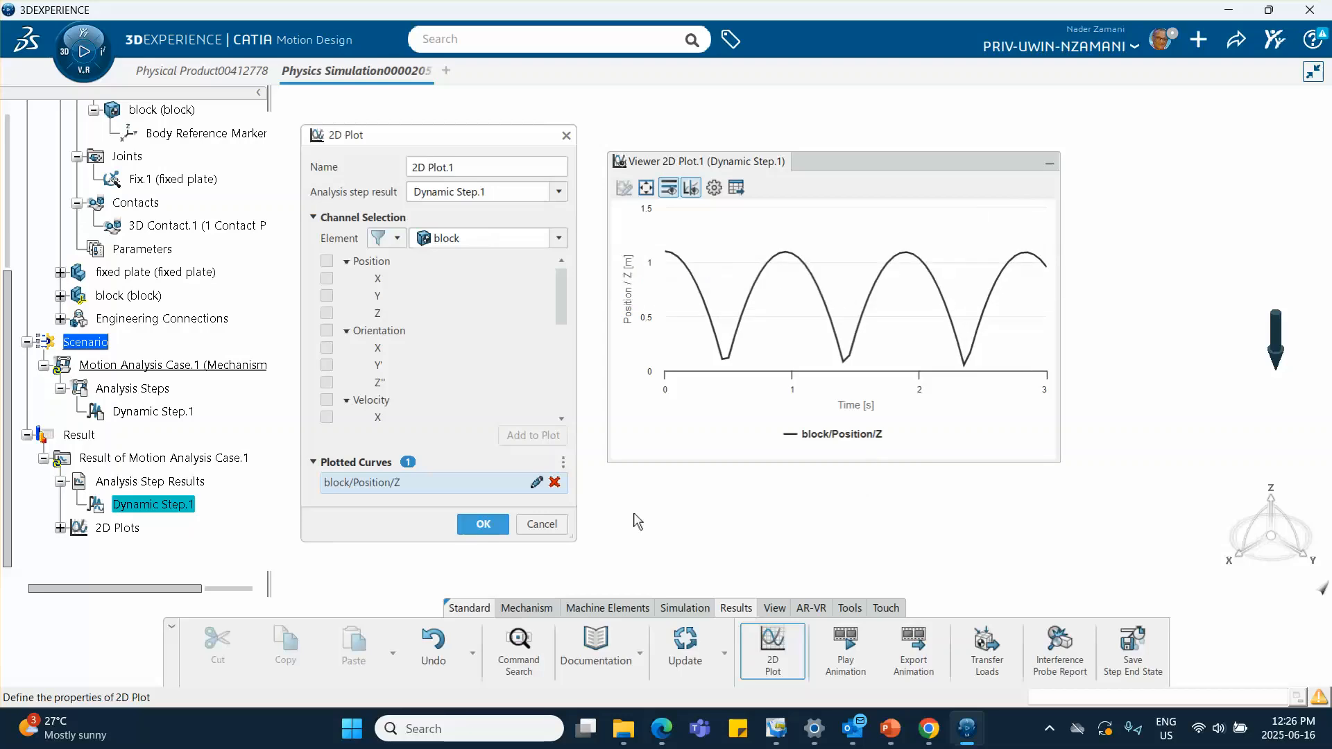
Switch to the PowerPoint presentation and open slide 1 to review the problem data and the theoretical impact velocity and time.
{"action": "left_click", "coordinate": [889, 730]}
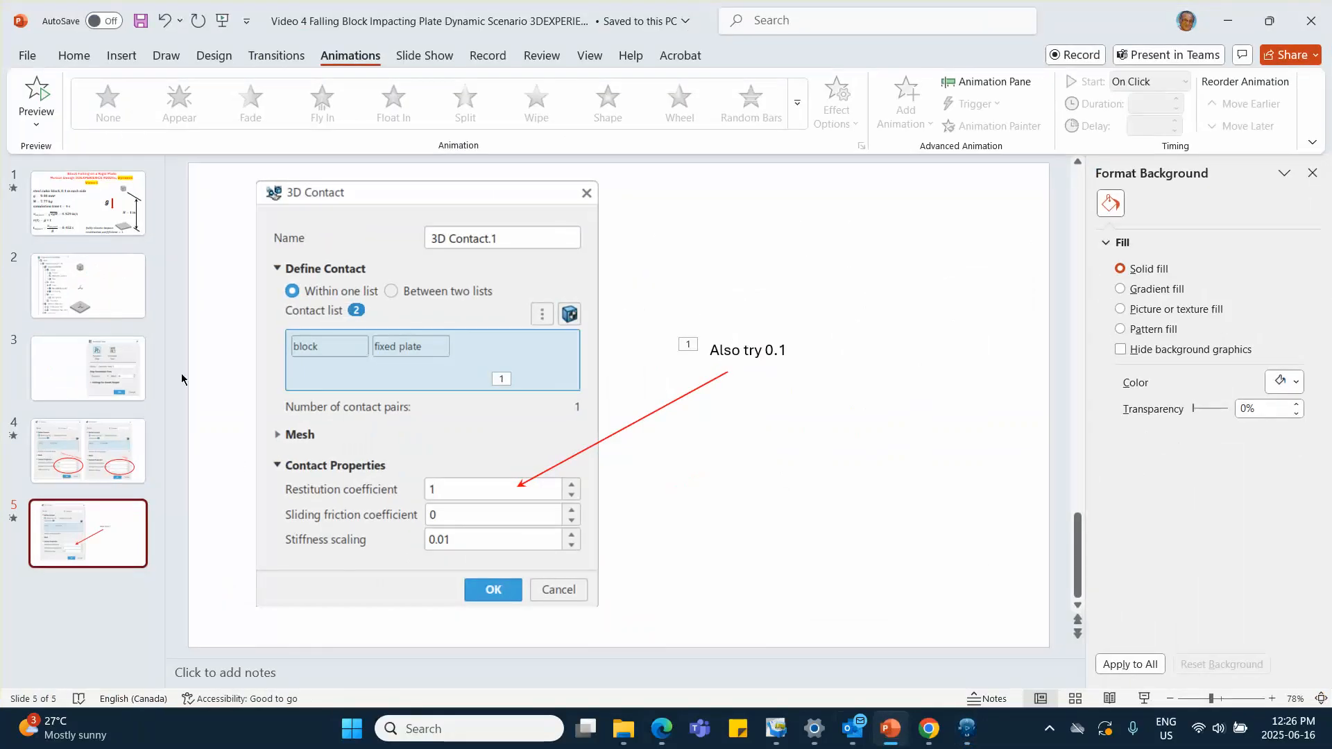
{"action": "left_click", "coordinate": [89, 285]}
{"action": "left_click", "coordinate": [97, 212]}
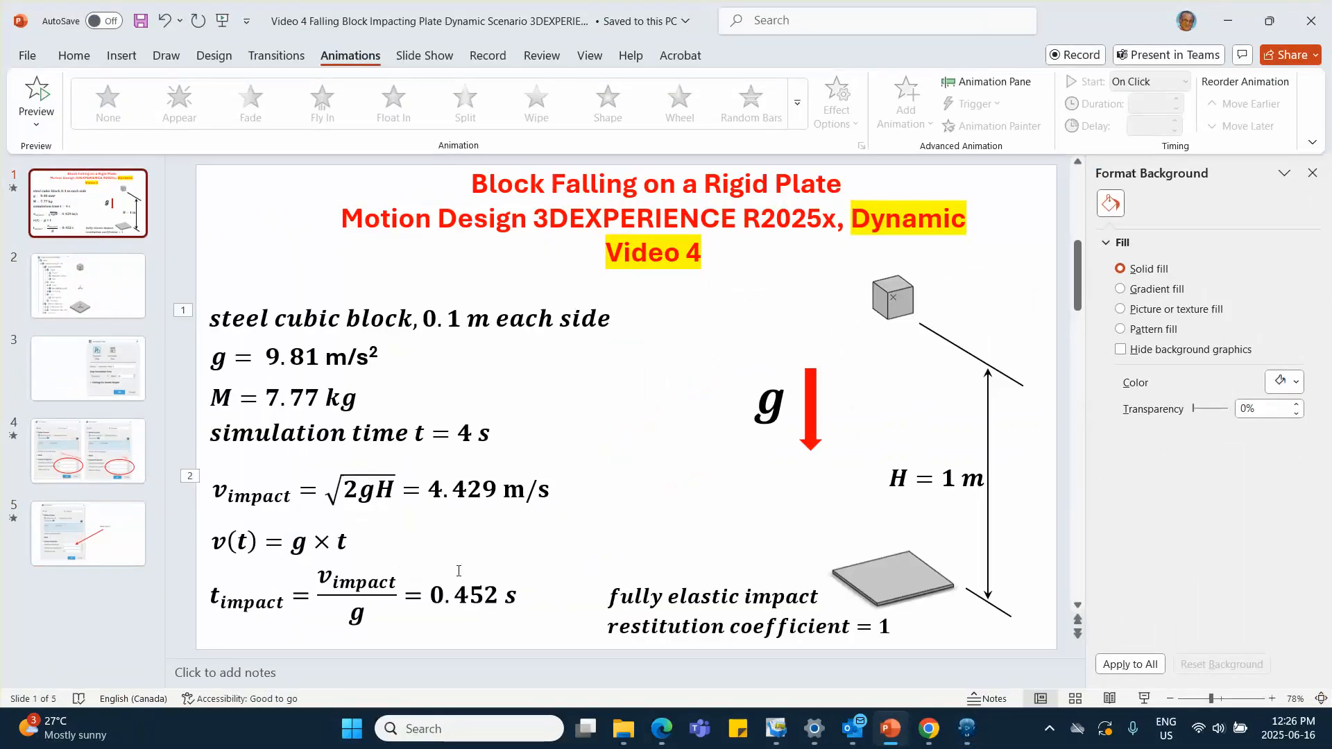